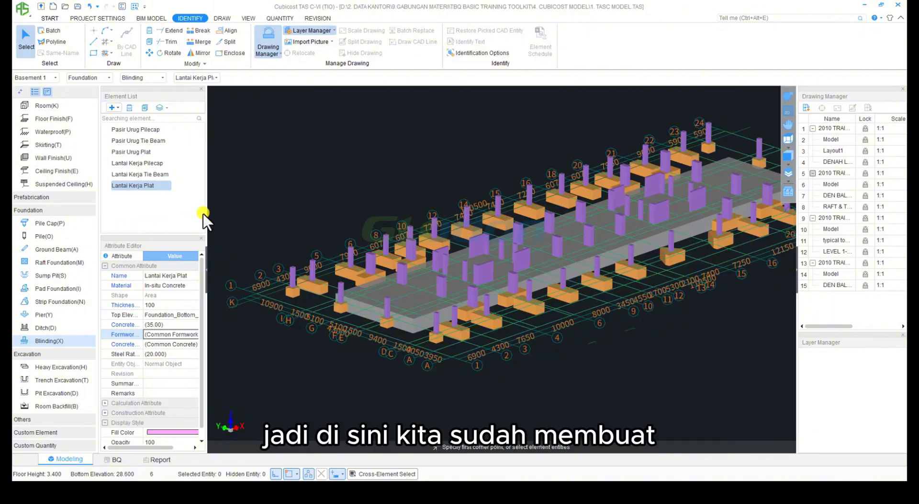
# Step: Check the thickness of the Pasir Urug Pilecap, Pasir Urug Tie Beam and Pasir Urug Plat blinding elements
pyautogui.moveTo(205, 192); pyautogui.dragTo(213, 195)
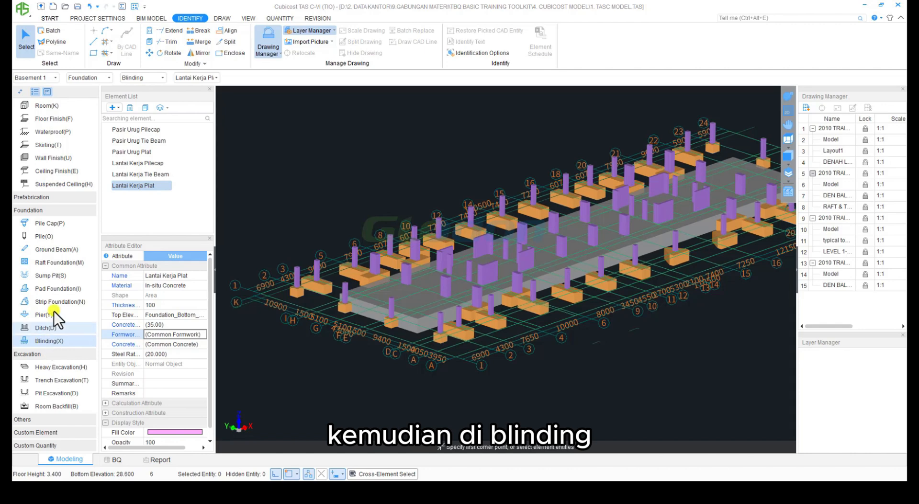
pyautogui.click(143, 165)
pyautogui.click(144, 131)
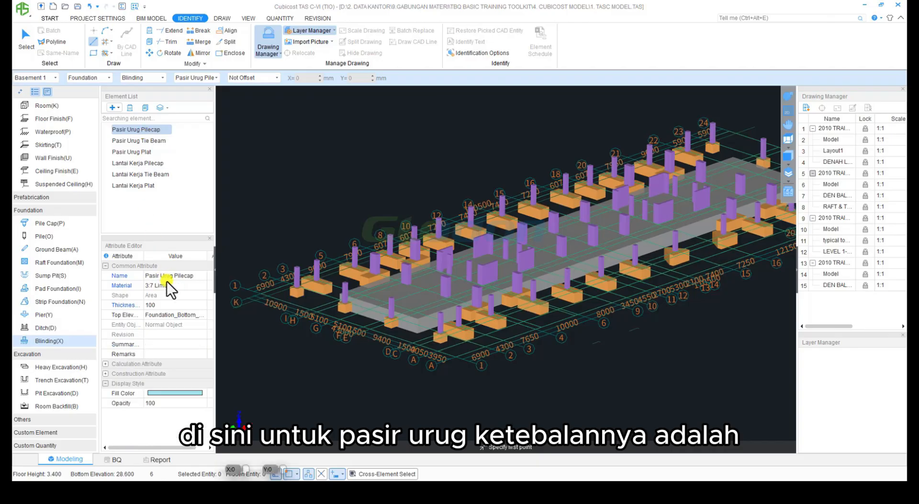
pyautogui.click(170, 306)
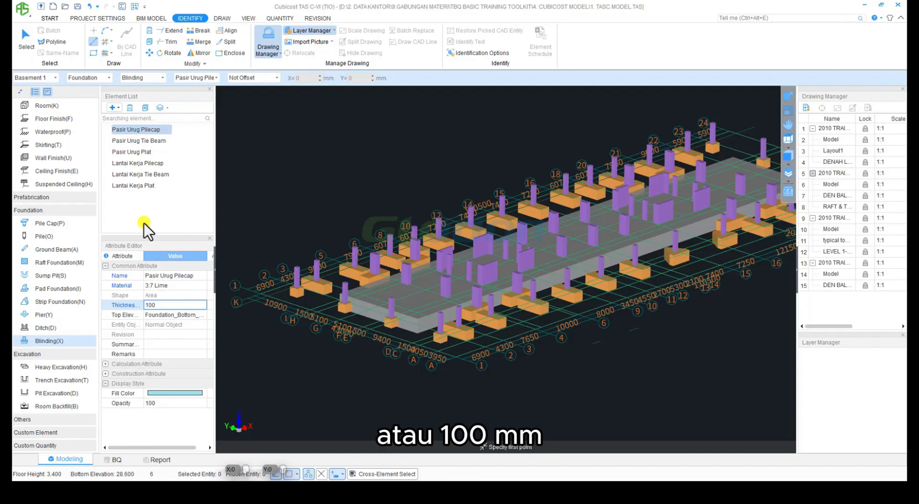
pyautogui.click(142, 143)
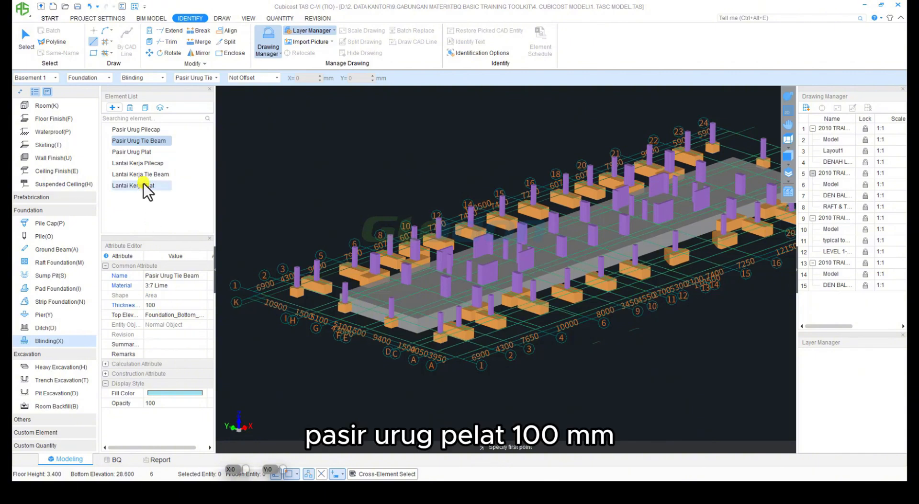
pyautogui.click(146, 153)
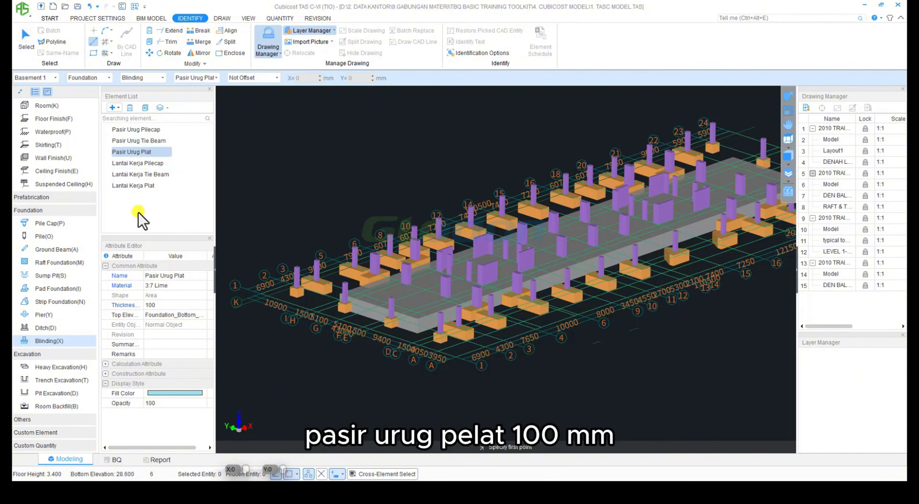
# Step: Set the thickness of the Lantai Kerja Pilecap, Lantai Kerja Tie Beam and Lantai Kerja Plat blinding elements to 50 mm
pyautogui.click(134, 165)
pyautogui.click(173, 304)
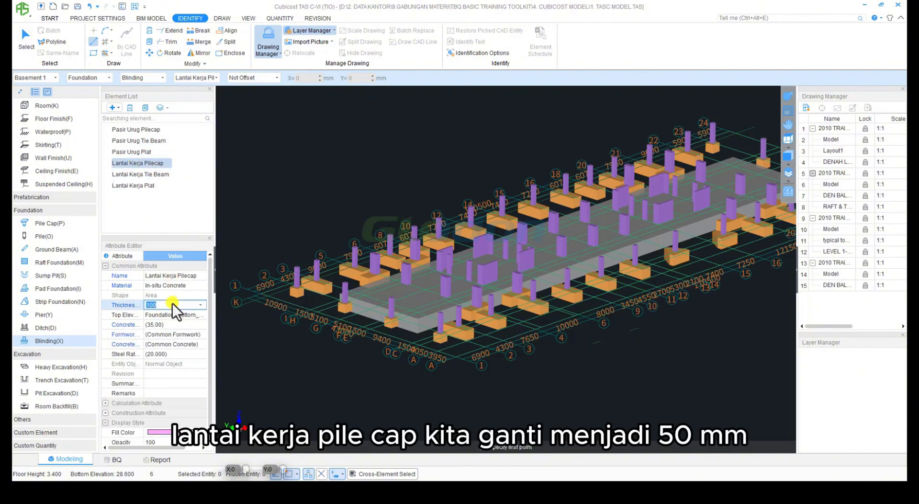
pyautogui.write('50')
pyautogui.press('Return')
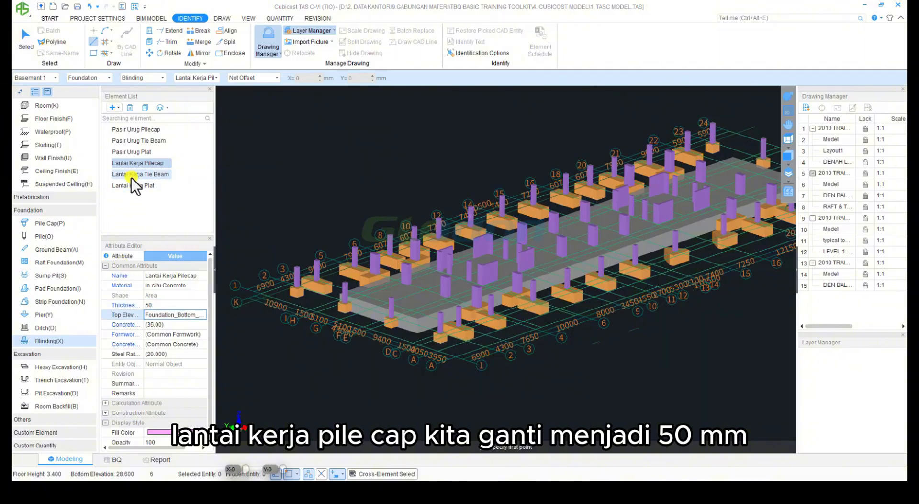
pyautogui.click(132, 175)
pyautogui.click(168, 303)
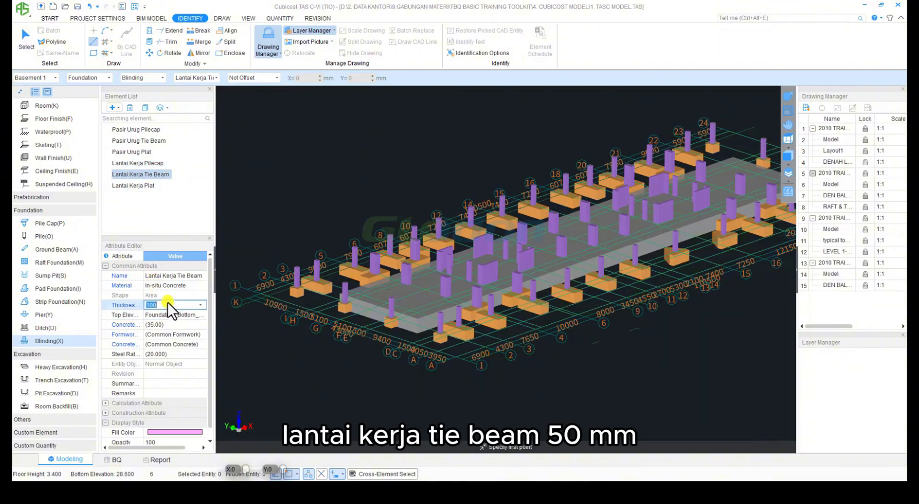
pyautogui.write('50')
pyautogui.press('Return')
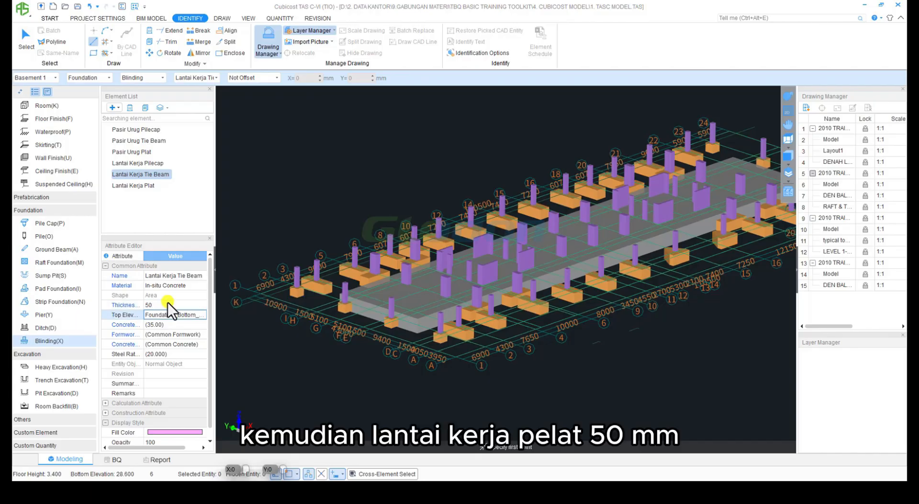
pyautogui.click(131, 188)
pyautogui.click(165, 305)
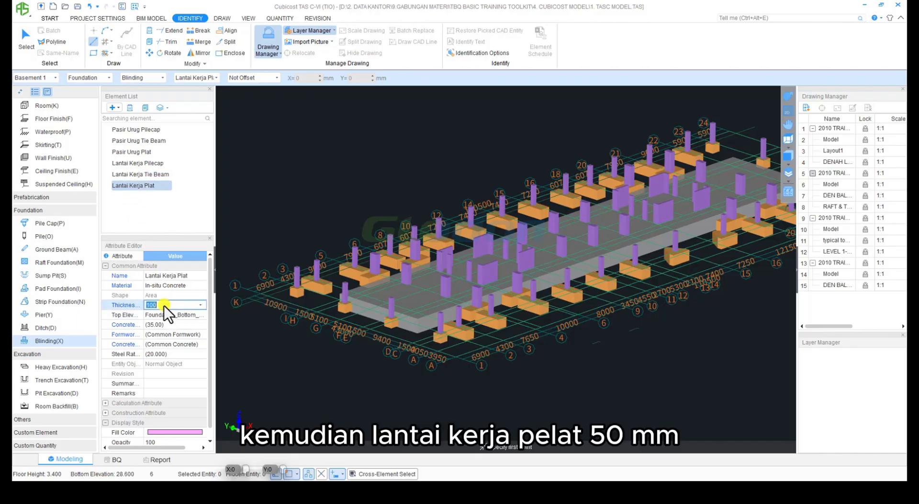
pyautogui.press('Return')
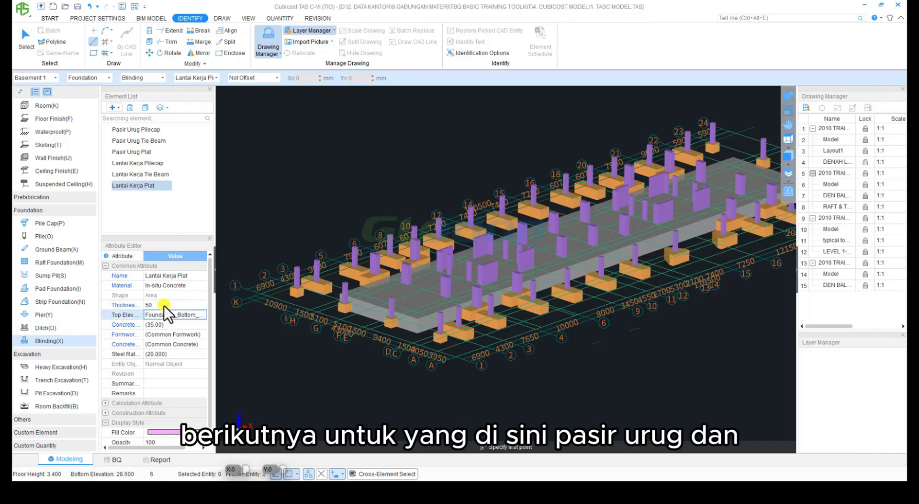
# Step: Check the material and its available options for the Pasir Urug and Lantai Kerja blinding elements
pyautogui.click(150, 129)
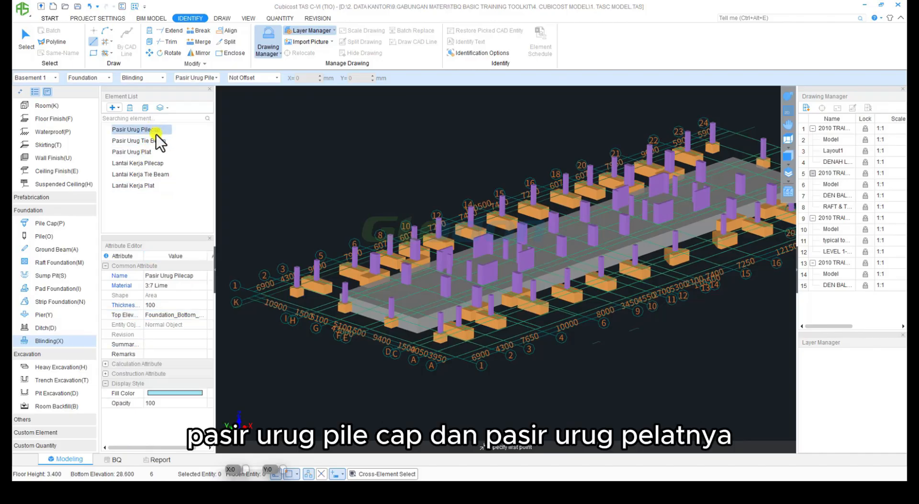
pyautogui.click(149, 152)
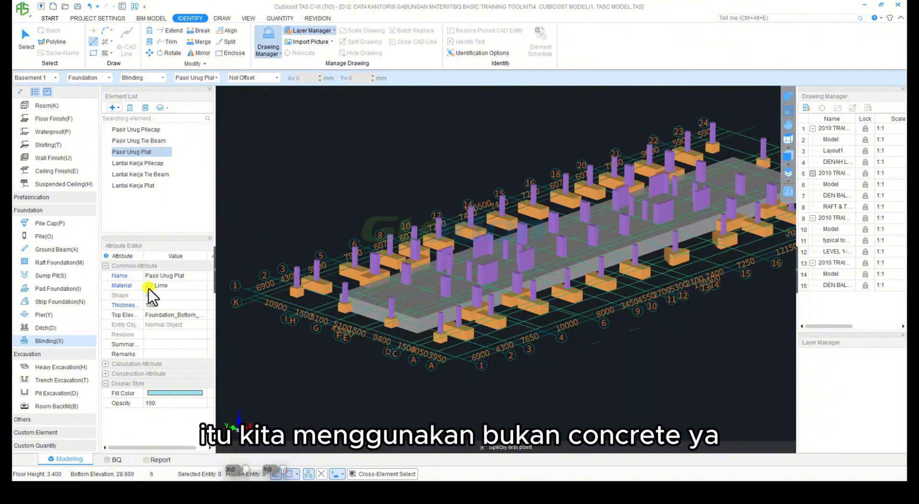
pyautogui.click(167, 287)
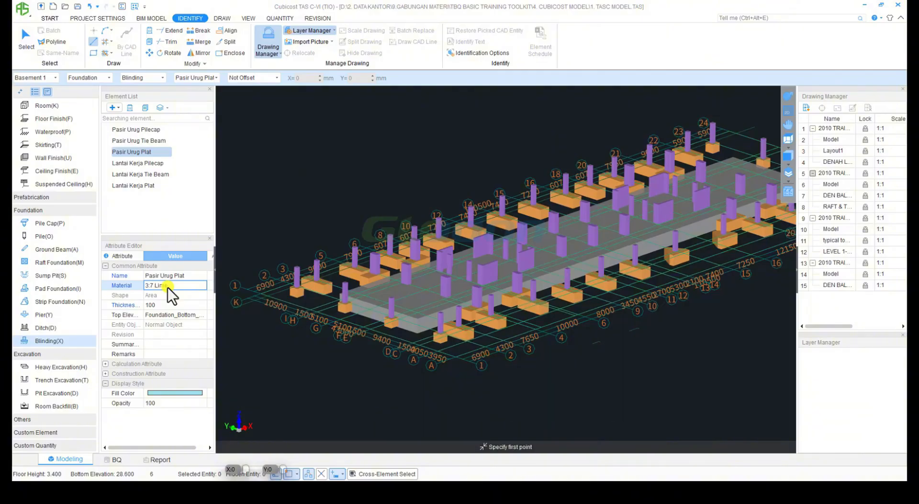
pyautogui.click(202, 287)
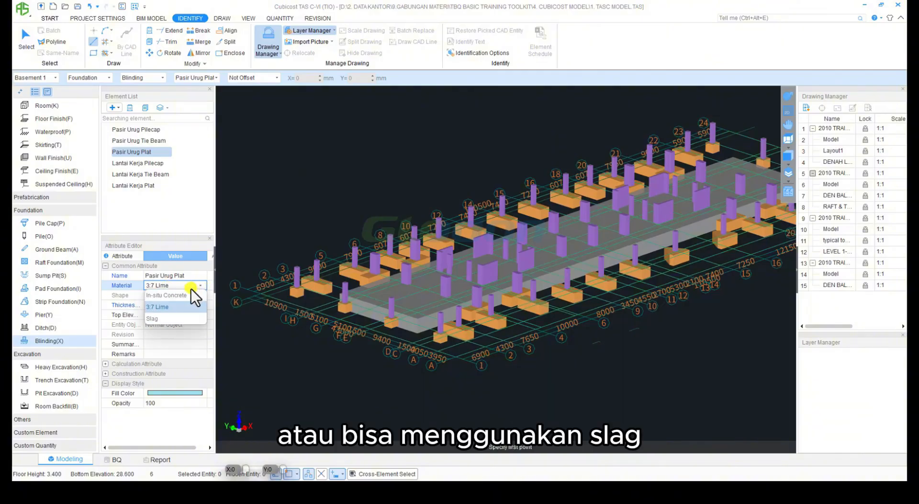
pyautogui.click(150, 164)
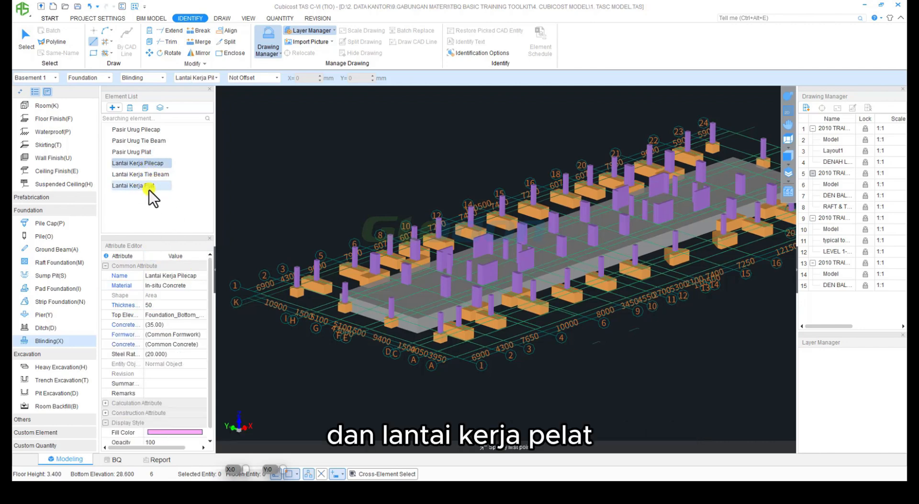
pyautogui.click(173, 285)
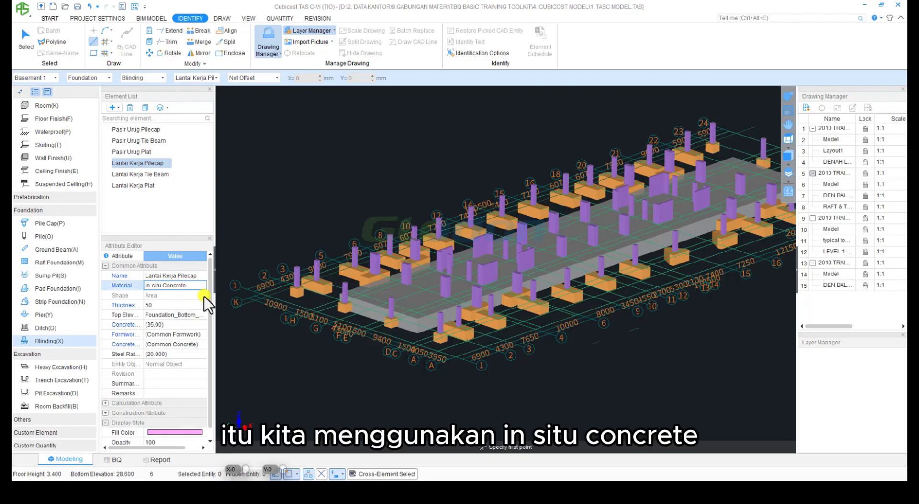
pyautogui.press('Escape')
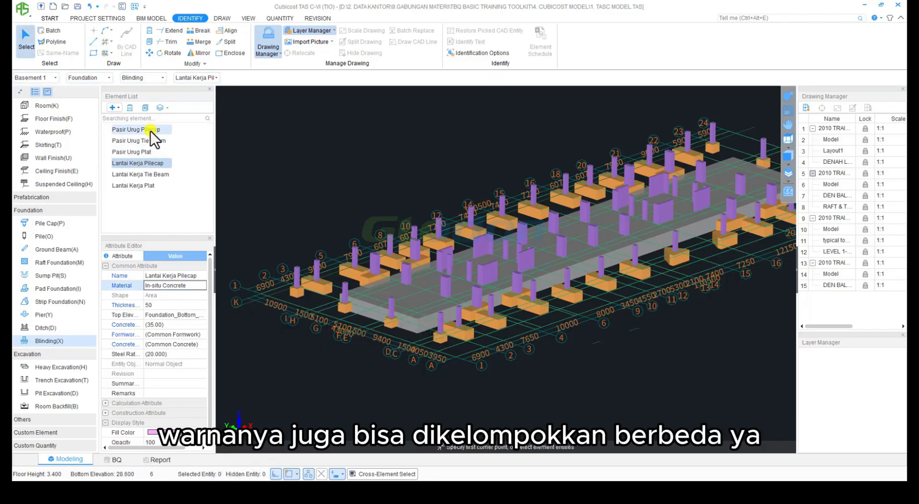
# Step: Compare the fill colours of the three Pasir Urug elements with those of the three Lantai Kerja elements
pyautogui.click(150, 130)
pyautogui.keyDown('shift'); pyautogui.click(139, 152); pyautogui.keyUp('shift')
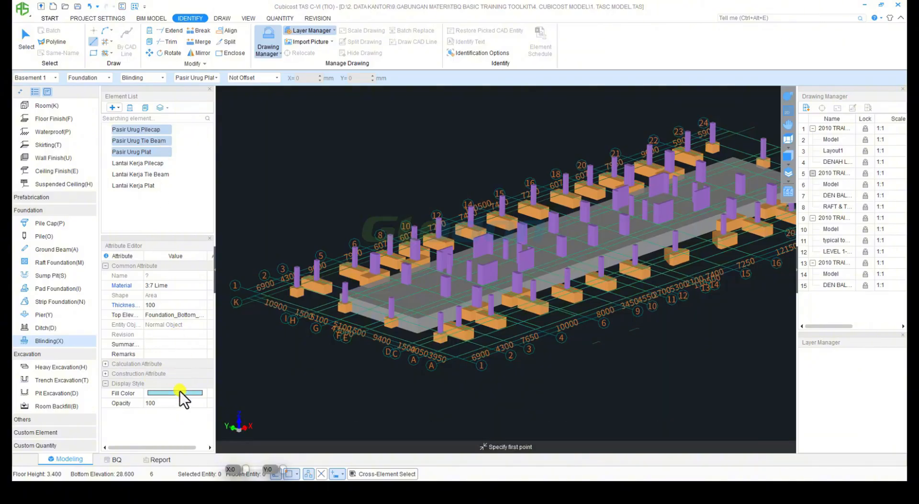
pyautogui.click(136, 162)
pyautogui.keyDown('shift'); pyautogui.click(142, 187); pyautogui.keyUp('shift')
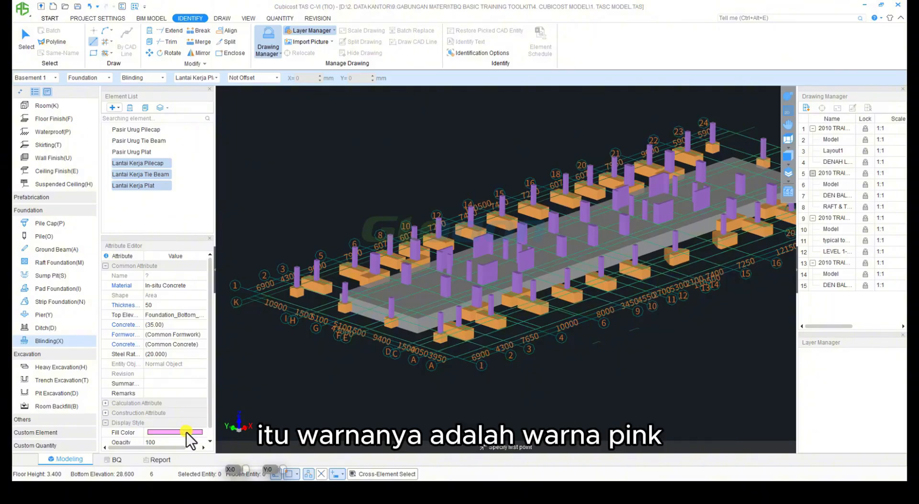
pyautogui.scroll(3, 525, 314)
pyautogui.press('Escape')
pyautogui.moveTo(464, 325); pyautogui.dragTo(519, 270, button='middle')
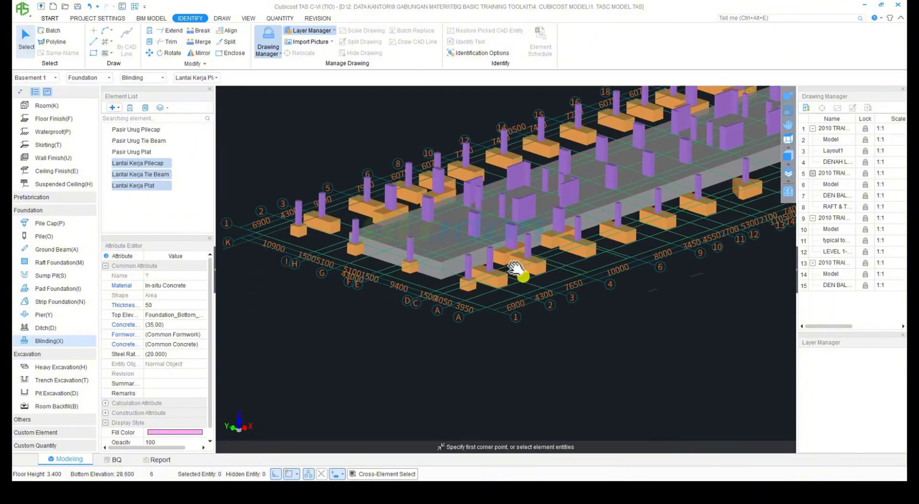
pyautogui.scroll(3, 526, 277)
pyautogui.scroll(-3, 517, 309)
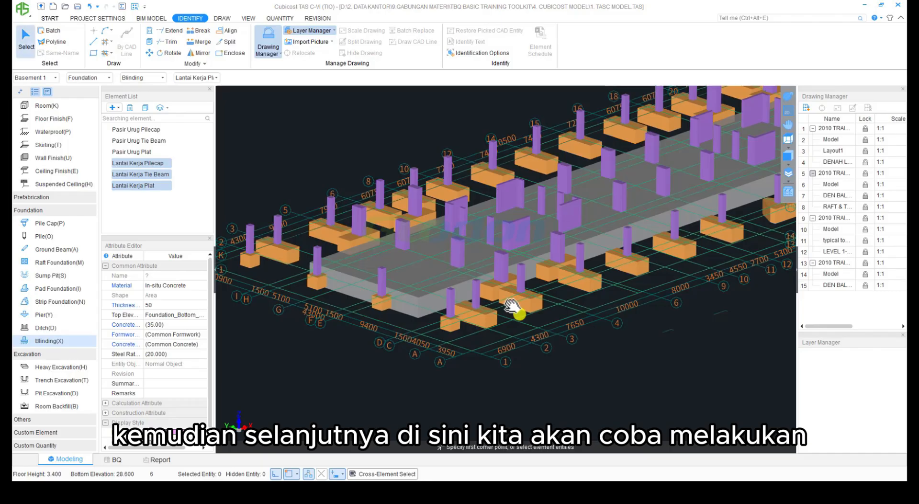
pyautogui.scroll(5, 474, 321)
pyautogui.moveTo(396, 287); pyautogui.dragTo(449, 292, button='middle')
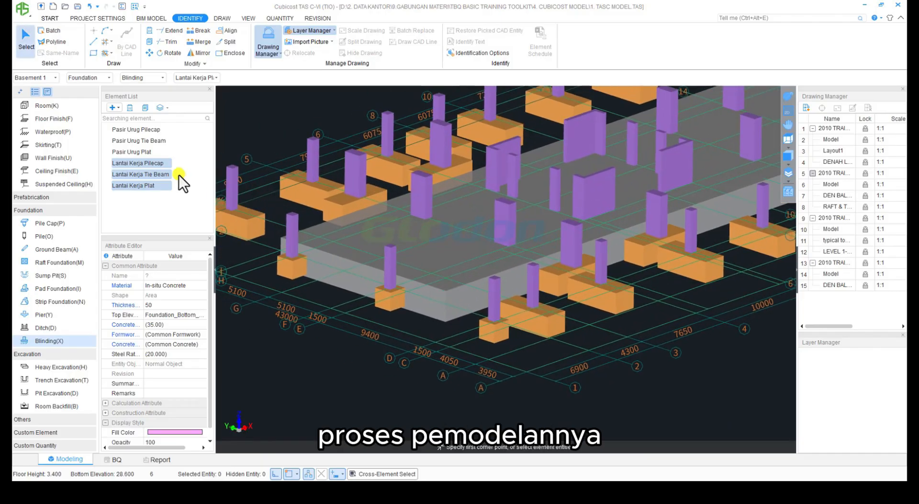
# Step: Auto-arrange Pasir Urug Pilecap blinding under all the pile caps with an extension of 0 mm
pyautogui.click(132, 130)
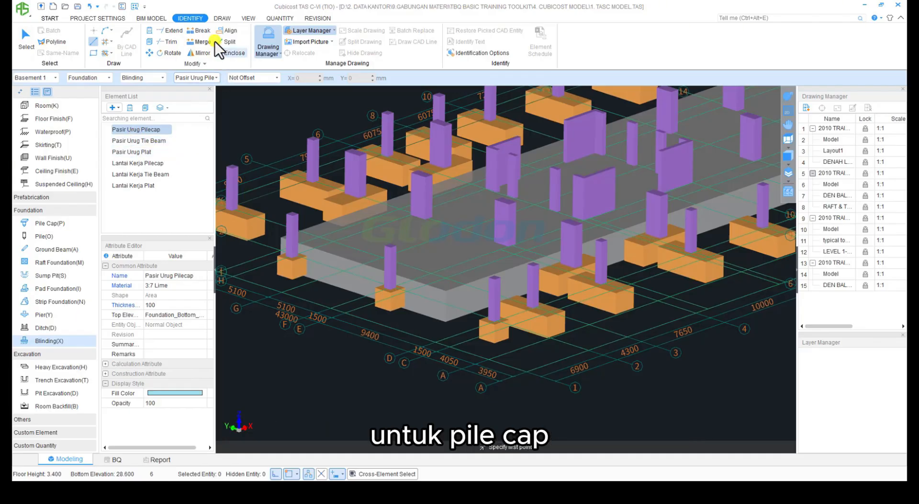
pyautogui.click(221, 19)
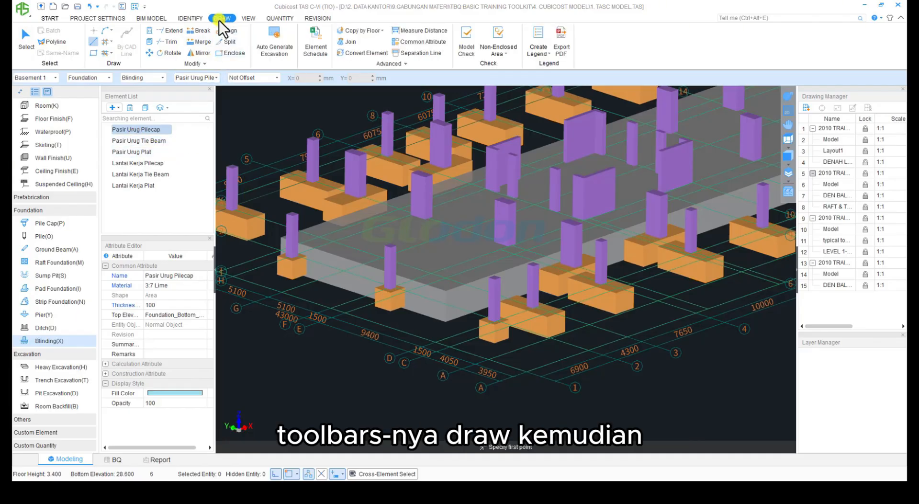
pyautogui.click(111, 54)
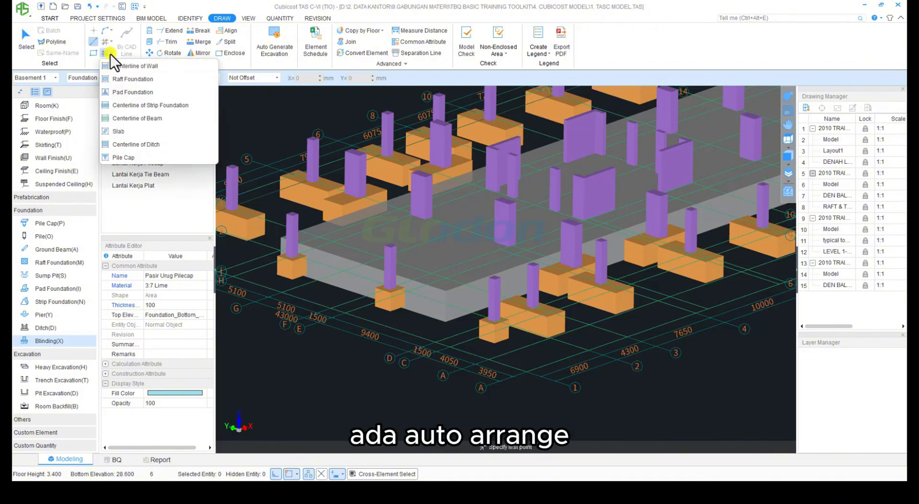
pyautogui.click(128, 157)
pyautogui.scroll(-6, 416, 191)
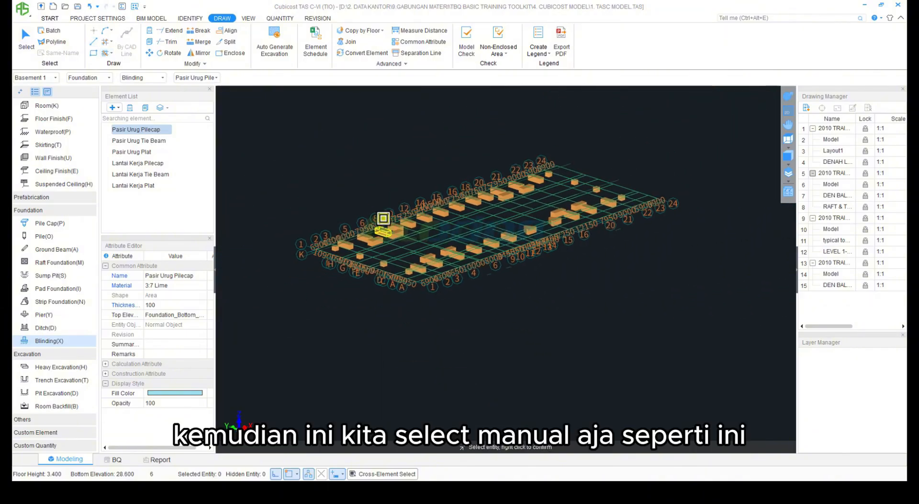
pyautogui.moveTo(294, 133); pyautogui.dragTo(689, 329)
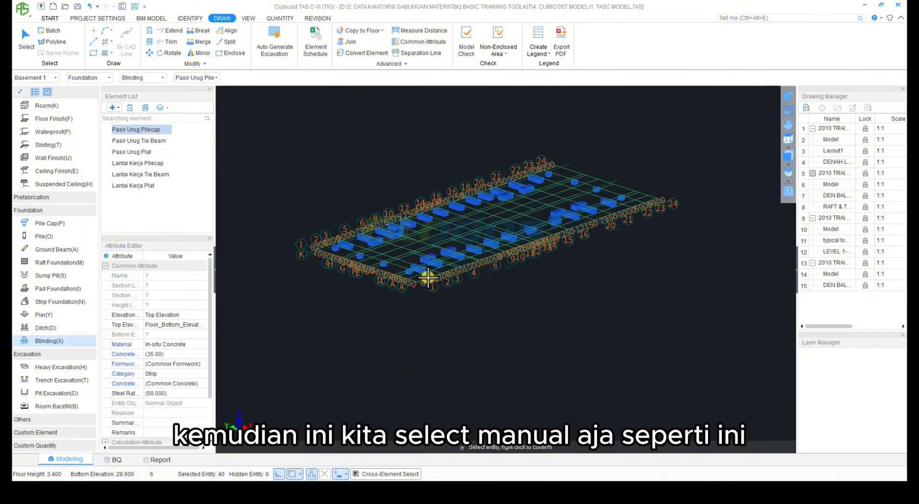
pyautogui.scroll(3, 427, 277)
pyautogui.rightClick(427, 277)
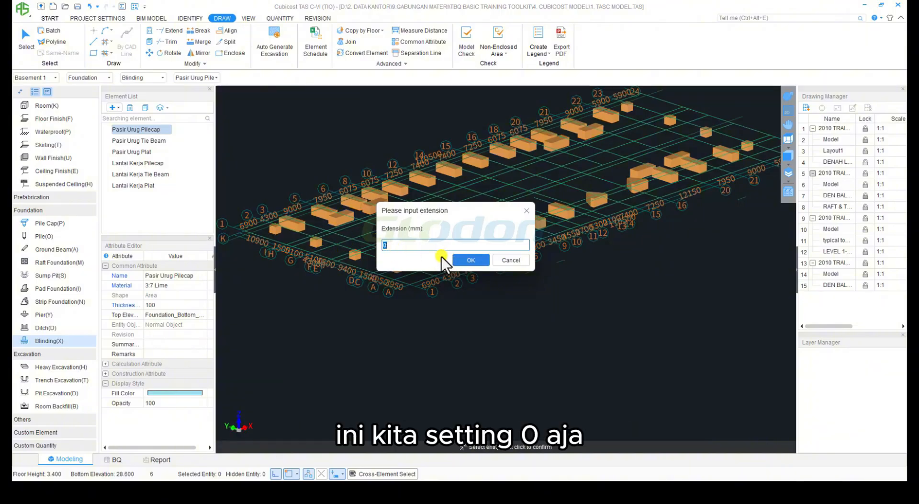
pyautogui.click(463, 259)
# Step: Find and select all placed Pasir Urug Pilecap entities and set their top elevation to Foundation_Bottom_Elevation-0.05
pyautogui.scroll(10, 456, 269)
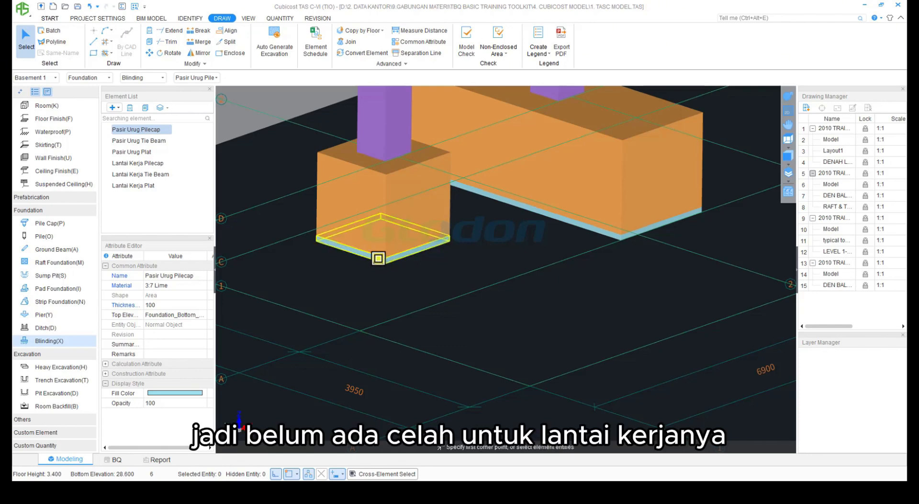
pyautogui.rightClick(153, 130)
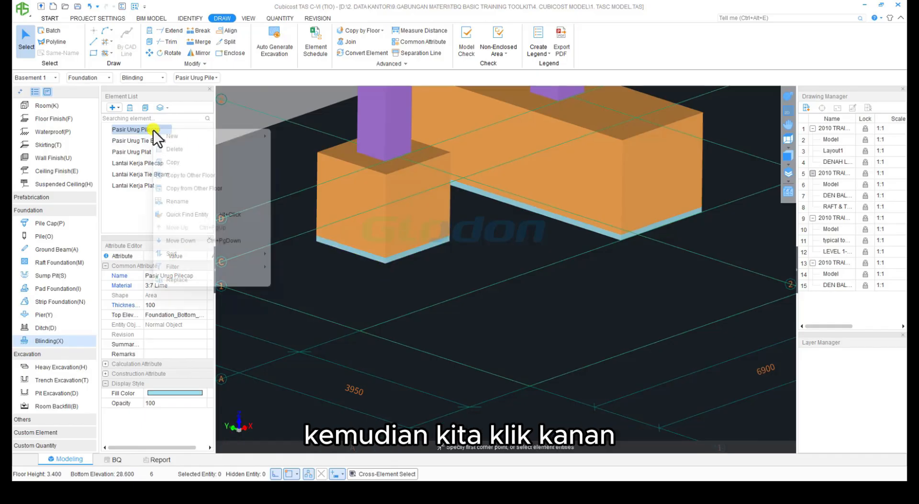
pyautogui.click(196, 214)
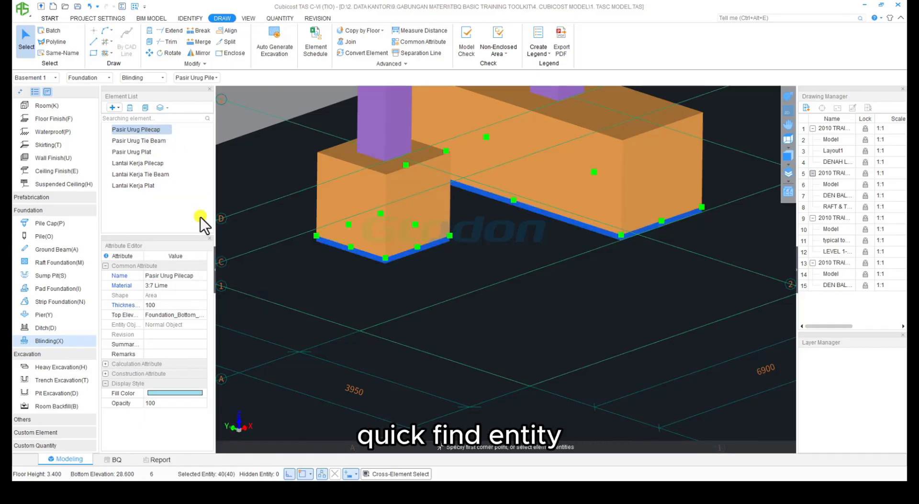
pyautogui.click(188, 317)
pyautogui.click(195, 316)
pyautogui.click(197, 317)
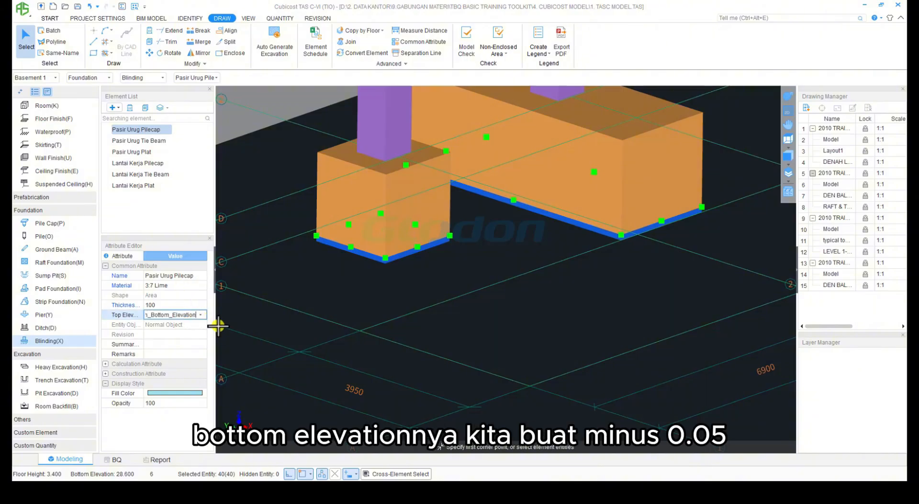
pyautogui.write('-0.05')
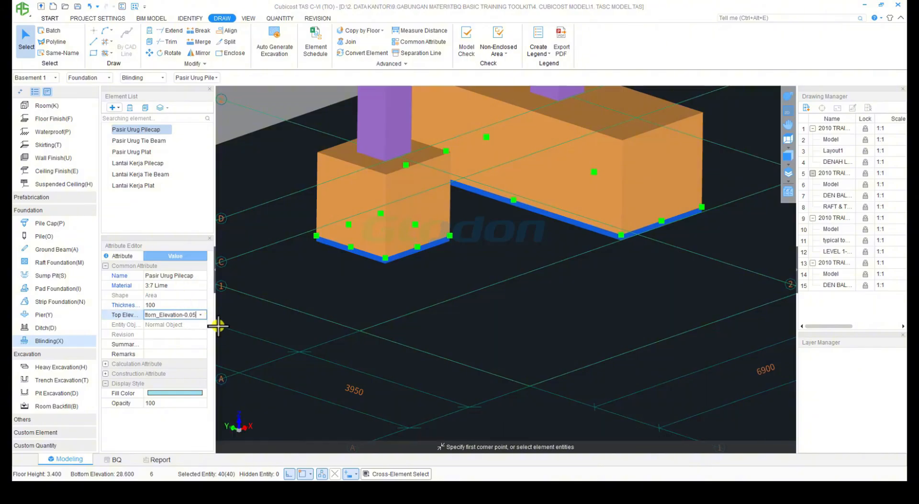
pyautogui.press('Return')
pyautogui.scroll(3, 316, 237)
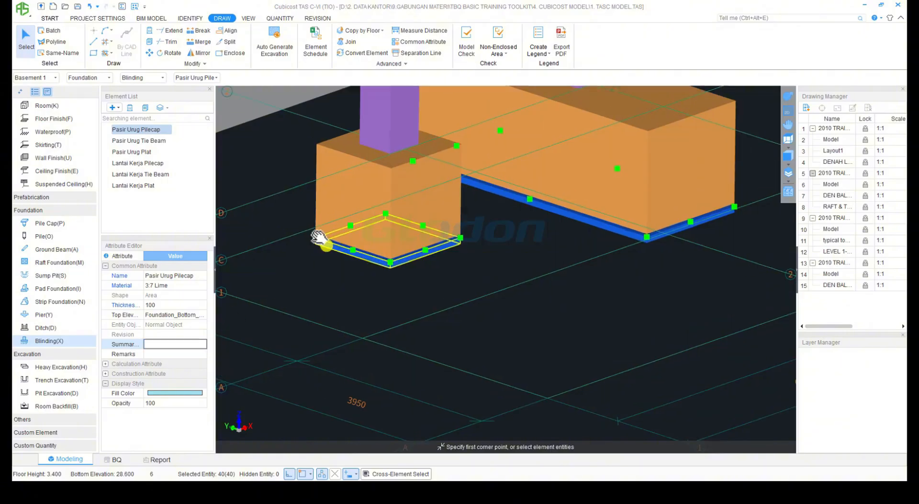
# Step: Make Pasir Urug Tie Beam the current blinding element and display all element entities in the model except the walls
pyautogui.click(139, 140)
pyautogui.scroll(-3, 358, 221)
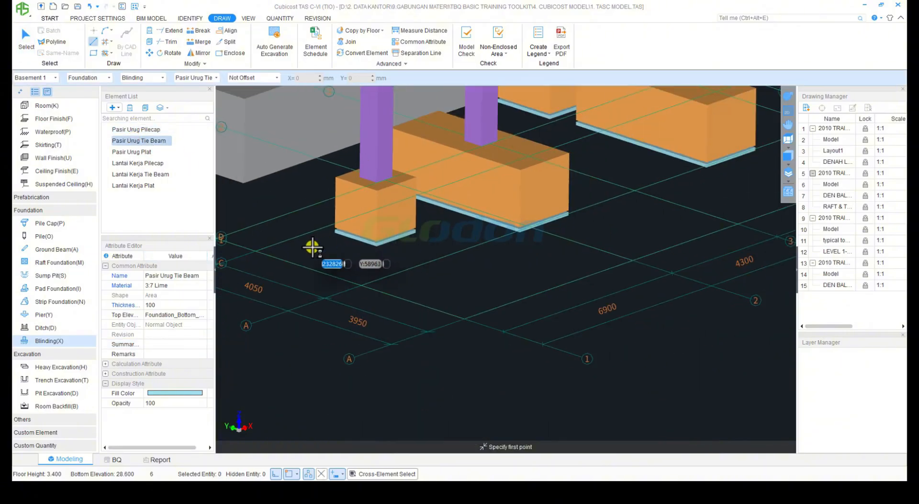
pyautogui.press('Escape')
pyautogui.scroll(-1, 314, 245)
pyautogui.scroll(-3, 354, 241)
pyautogui.moveTo(349, 263); pyautogui.dragTo(431, 273, button='middle')
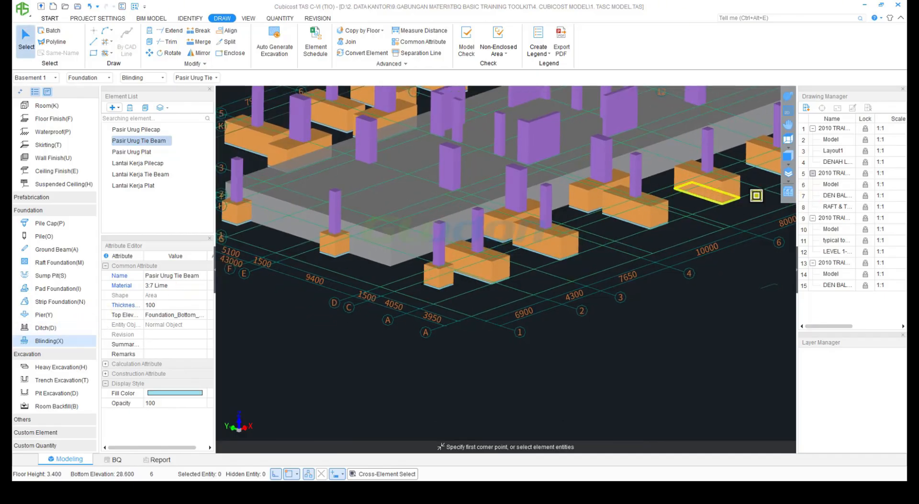
pyautogui.click(788, 191)
pyautogui.click(362, 163)
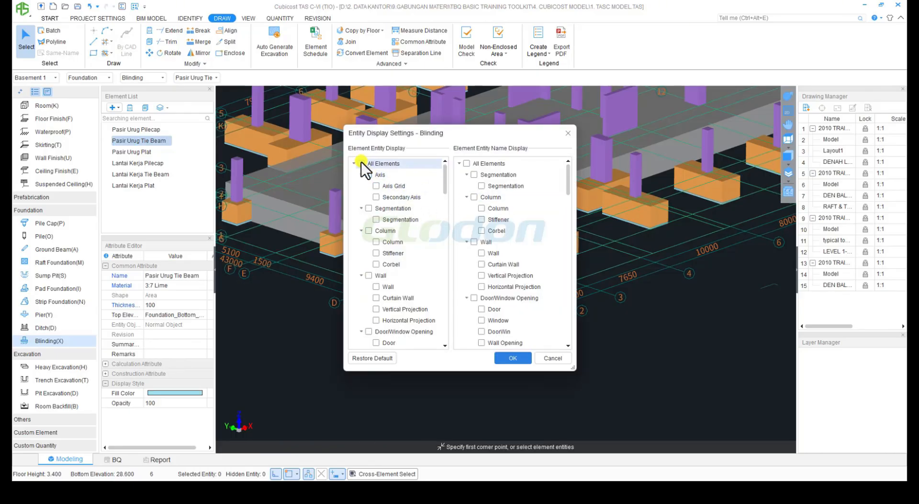
pyautogui.click(361, 163)
pyautogui.click(504, 357)
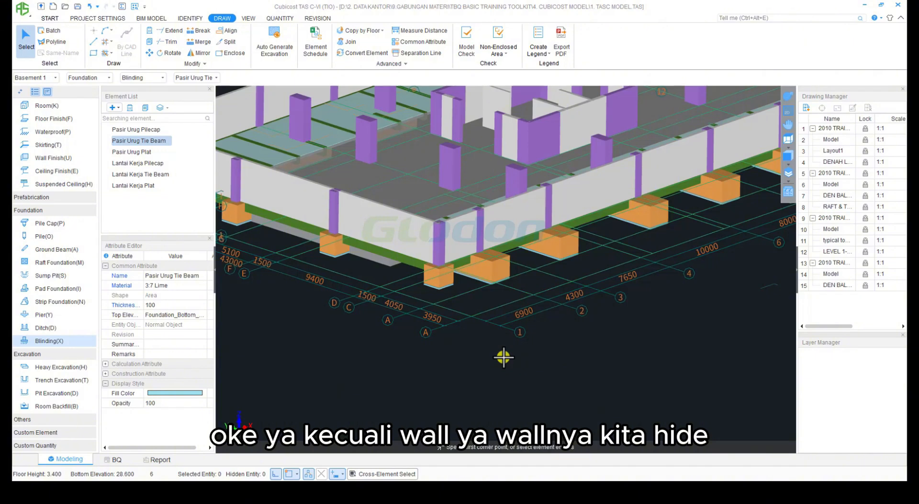
pyautogui.scroll(2, 493, 331)
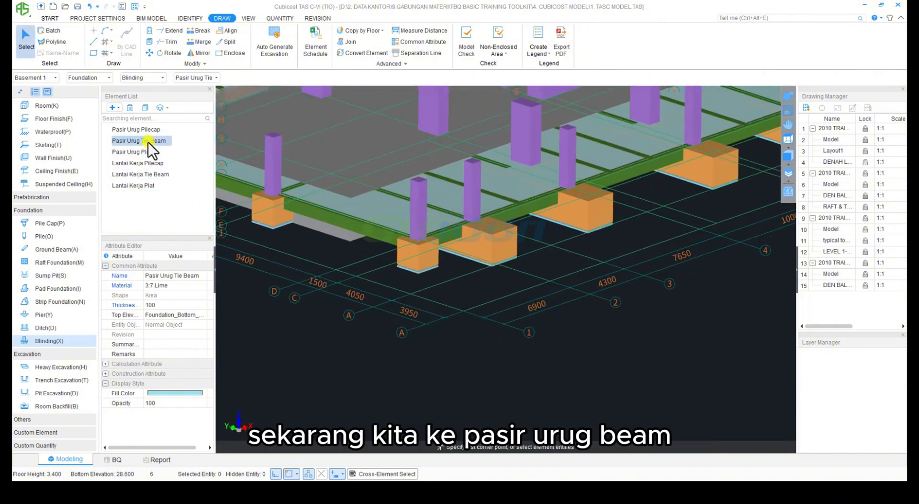
pyautogui.click(114, 54)
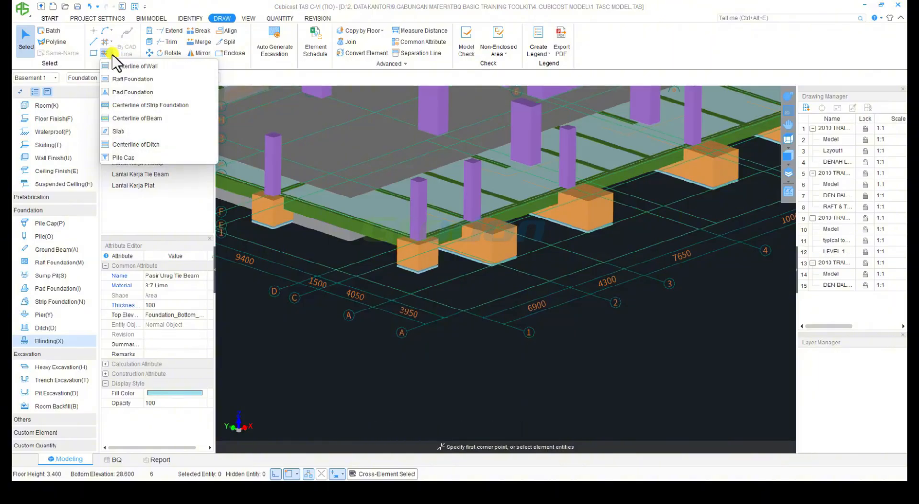
pyautogui.click(113, 54)
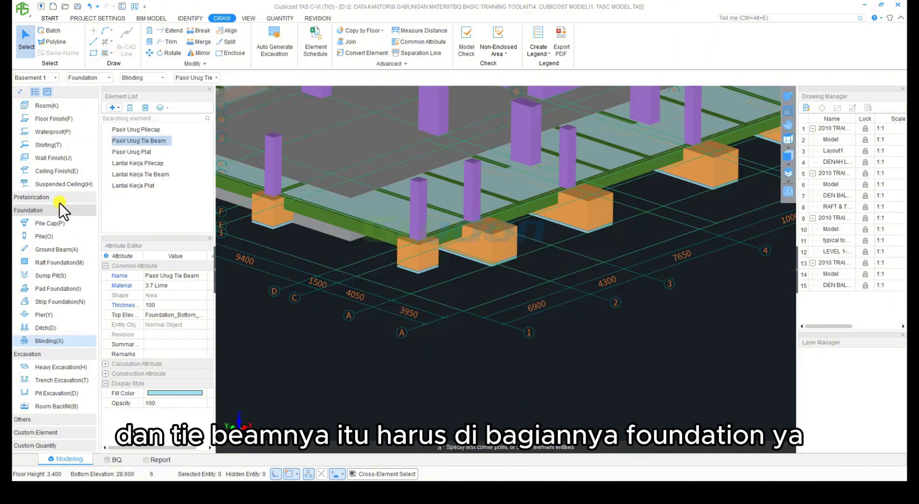
pyautogui.scroll(3, 59, 203)
pyautogui.scroll(-3, 67, 225)
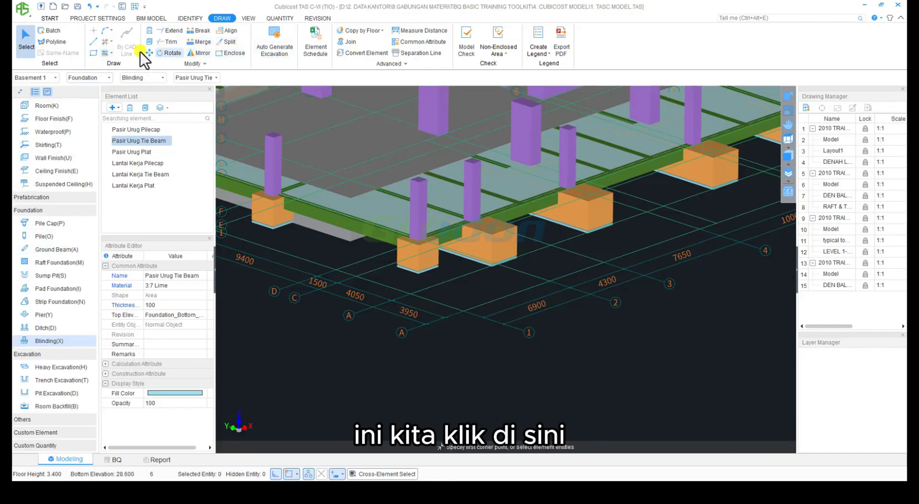
# Step: Auto-arrange Pasir Urug Tie Beam blinding along the centerlines of all the beams with an extension of 0 mm
pyautogui.click(110, 53)
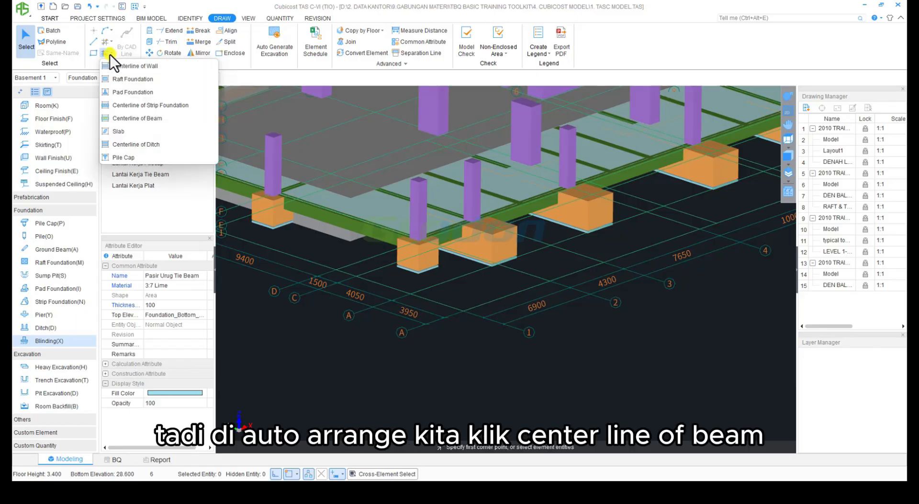
pyautogui.click(149, 120)
pyautogui.scroll(-8, 426, 220)
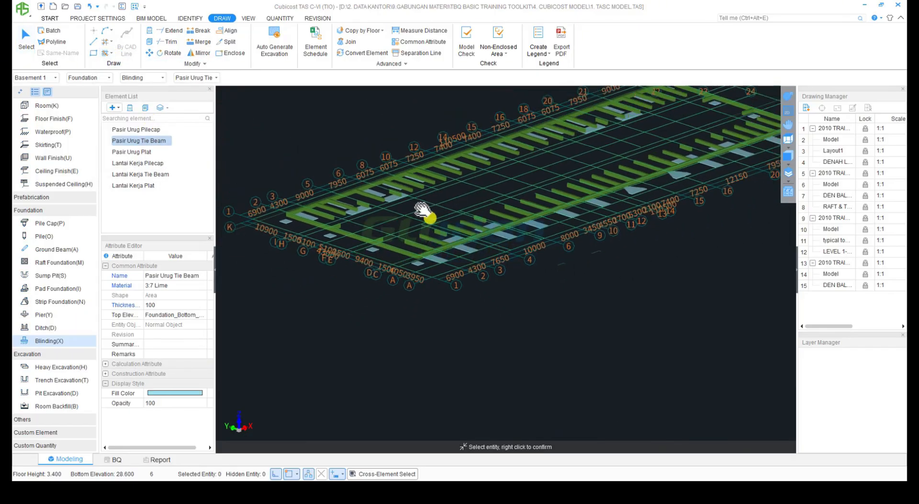
pyautogui.moveTo(319, 114); pyautogui.dragTo(660, 343)
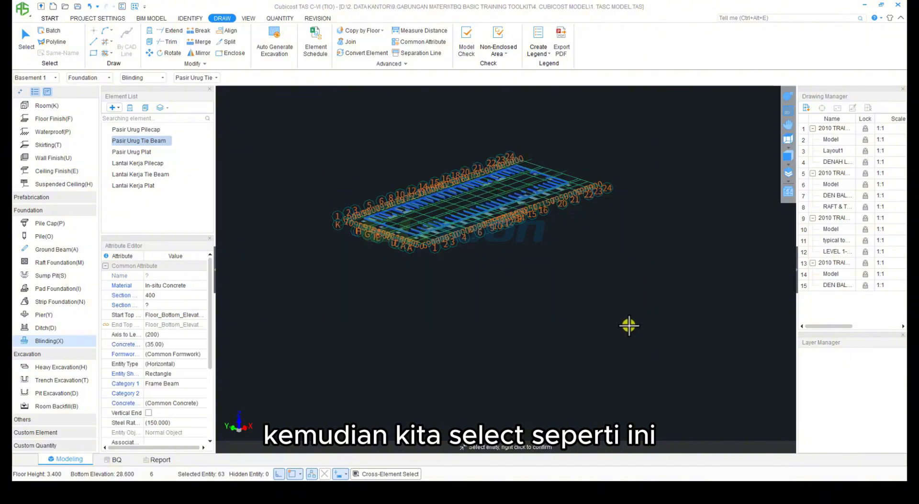
pyautogui.scroll(5, 366, 248)
pyautogui.rightClick(364, 249)
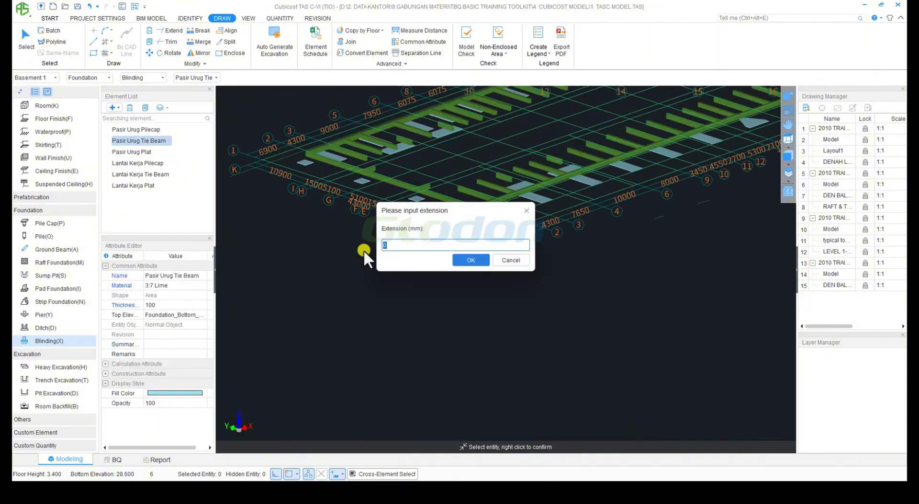
pyautogui.click(460, 259)
pyautogui.scroll(6, 457, 206)
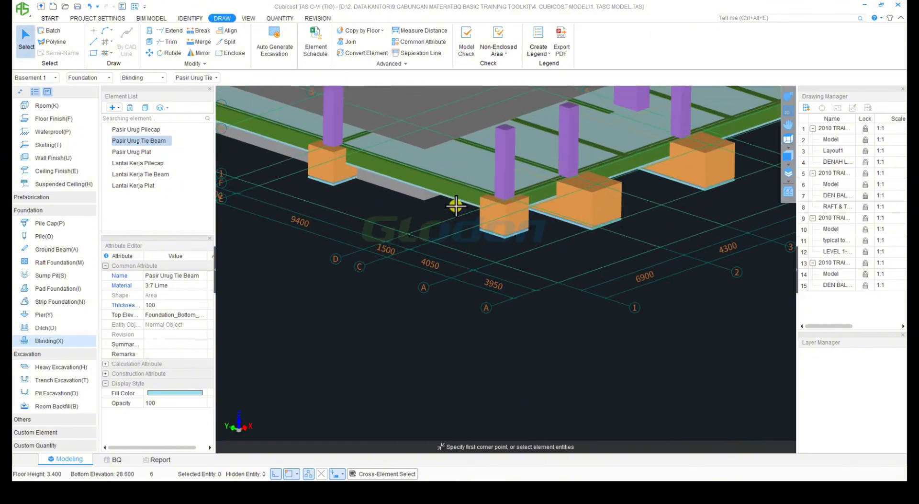
pyautogui.scroll(5, 456, 203)
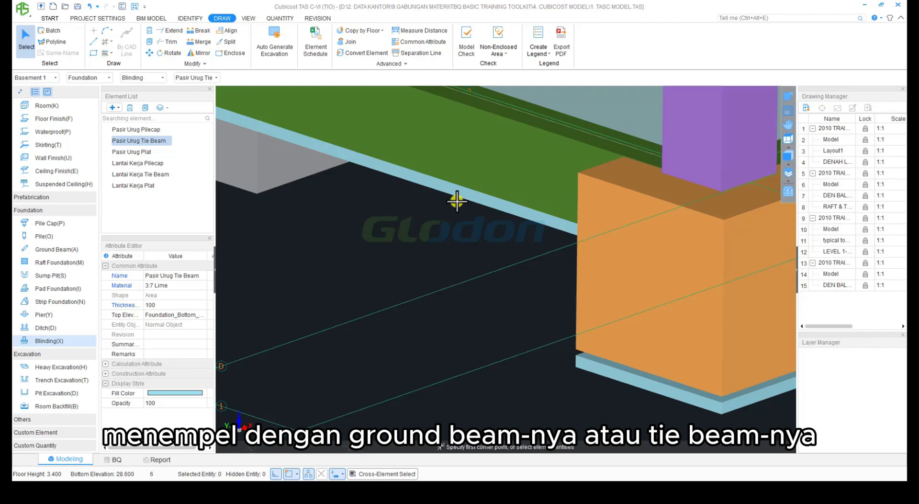
# Step: Find and select all placed Pasir Urug Tie Beam entities and set their top elevation to Ground_Beam_Bottom_Elevation-0.05
pyautogui.rightClick(135, 138)
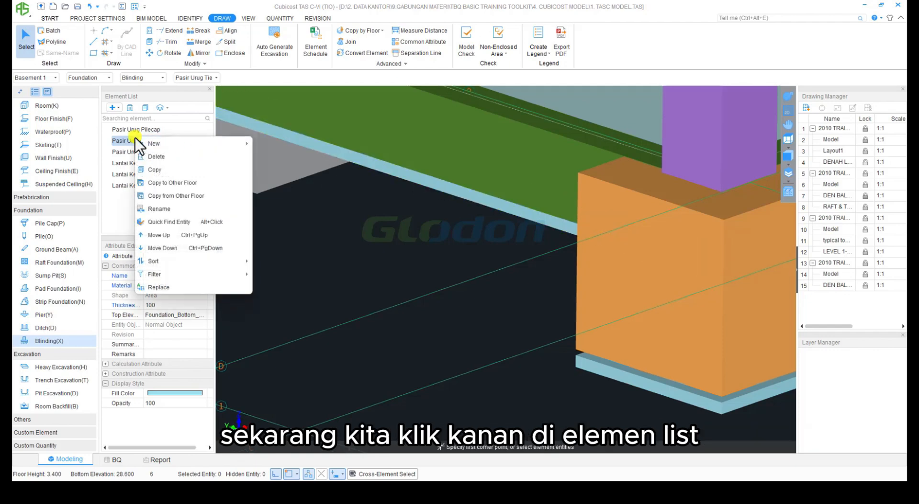
pyautogui.click(184, 222)
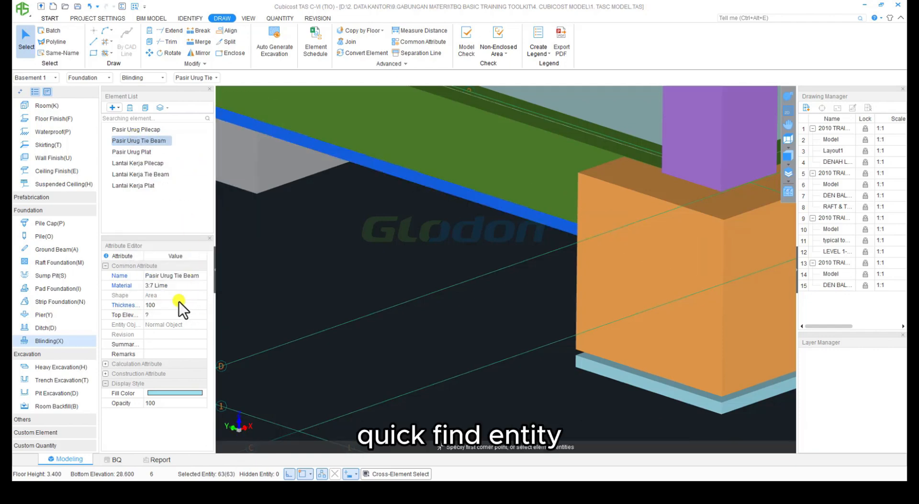
pyautogui.click(179, 312)
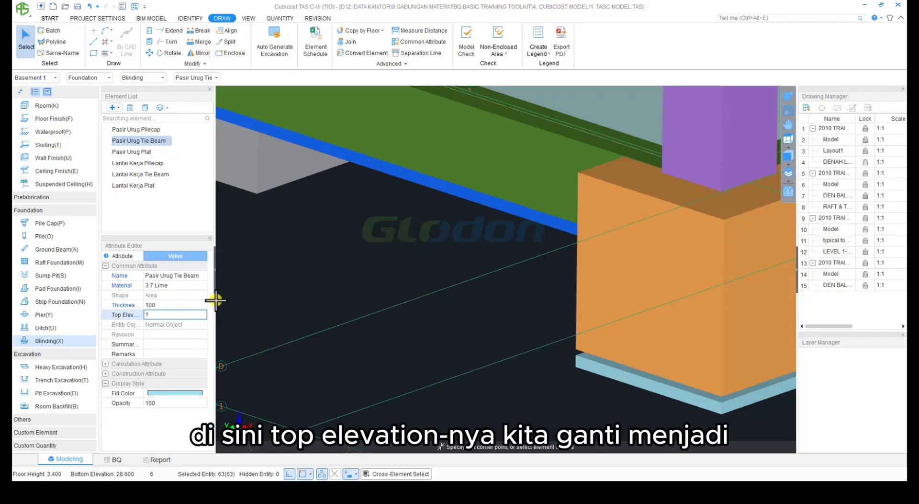
pyautogui.moveTo(214, 301); pyautogui.dragTo(254, 302)
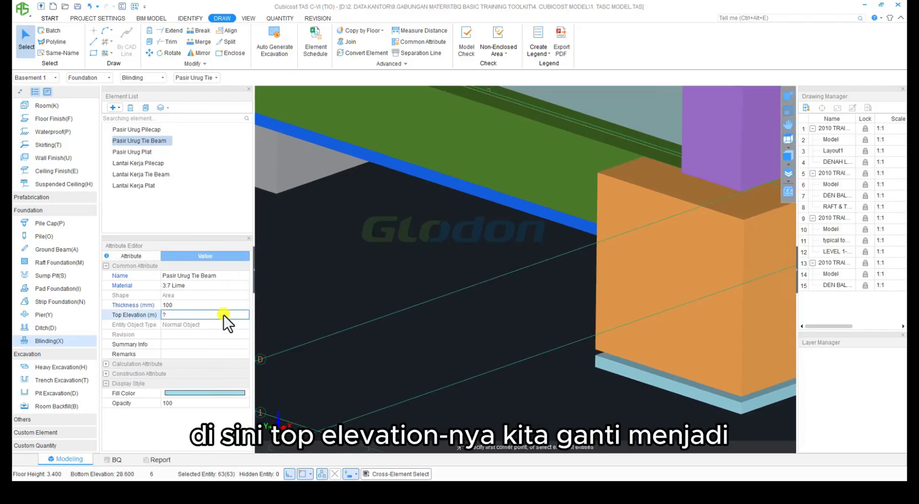
pyautogui.click(240, 314)
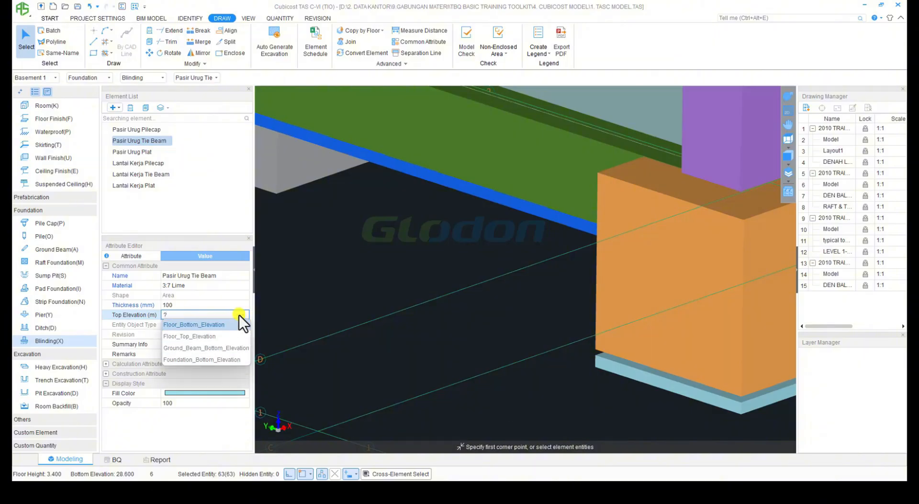
pyautogui.click(239, 348)
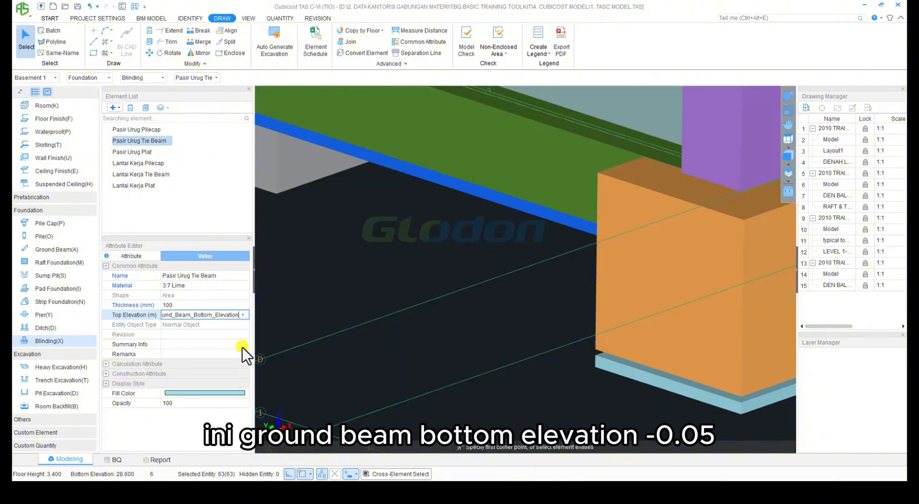
pyautogui.write('-0.05')
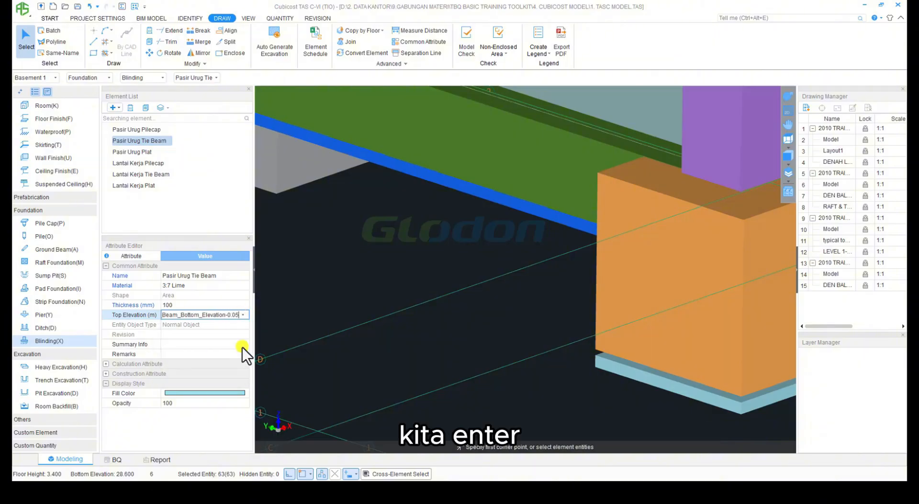
pyautogui.press('Return')
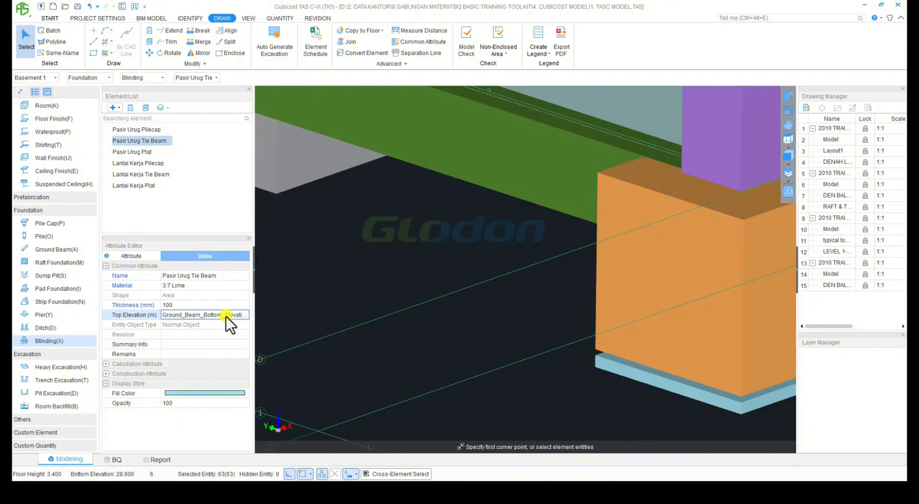
pyautogui.scroll(-5, 390, 308)
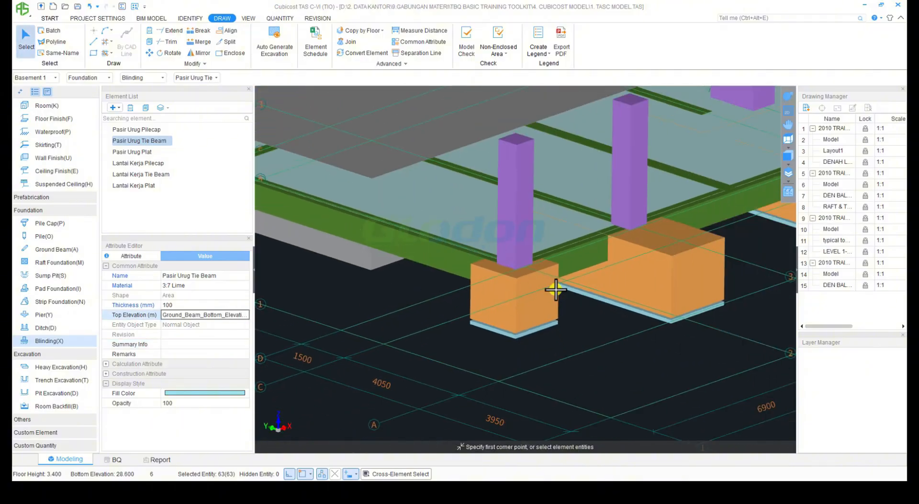
pyautogui.scroll(-5, 555, 289)
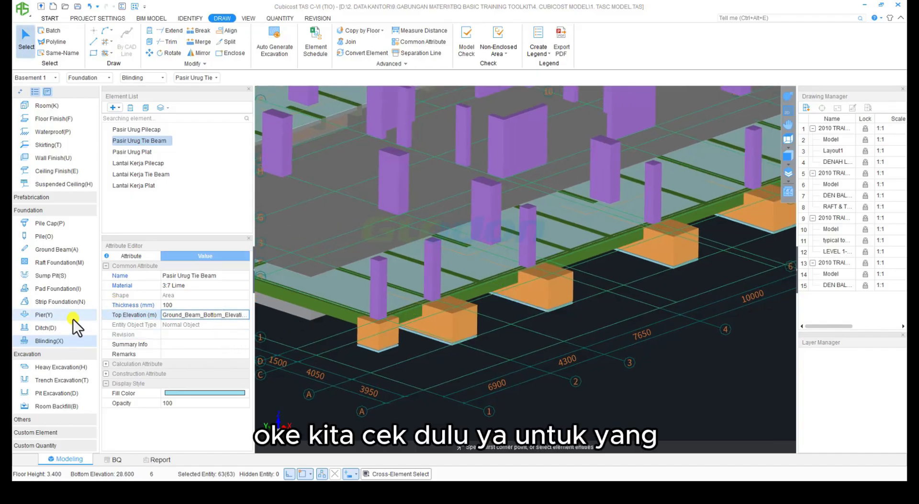
# Step: Batch-select all TB1 and TB2 beams on Basement 1 and convert them to the Ground Beam element type
pyautogui.scroll(3, 59, 281)
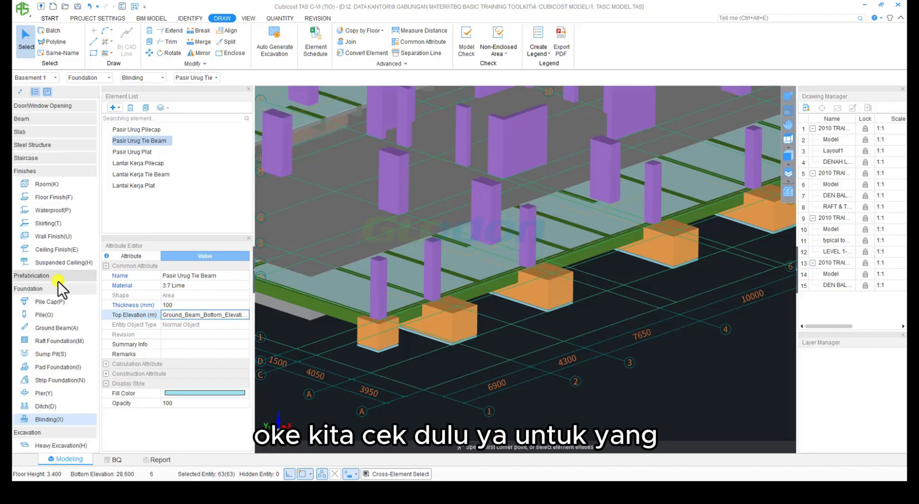
pyautogui.scroll(2, 59, 255)
pyautogui.click(45, 238)
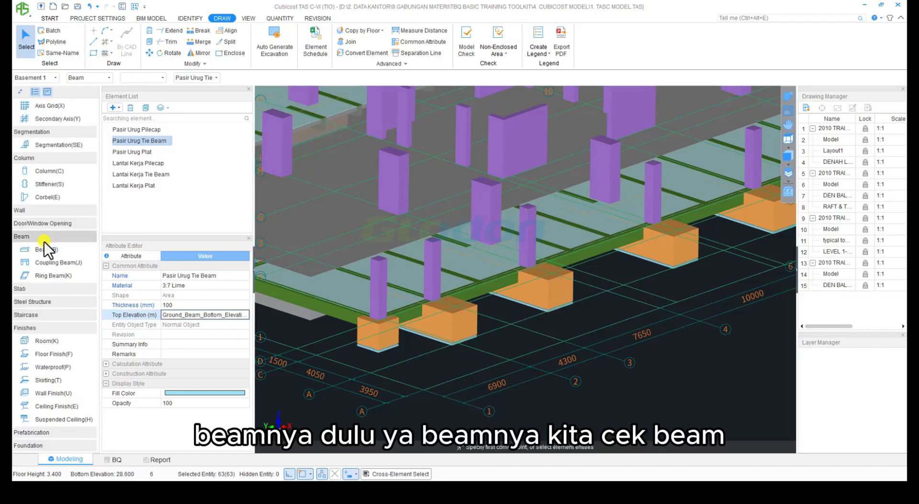
pyautogui.click(52, 250)
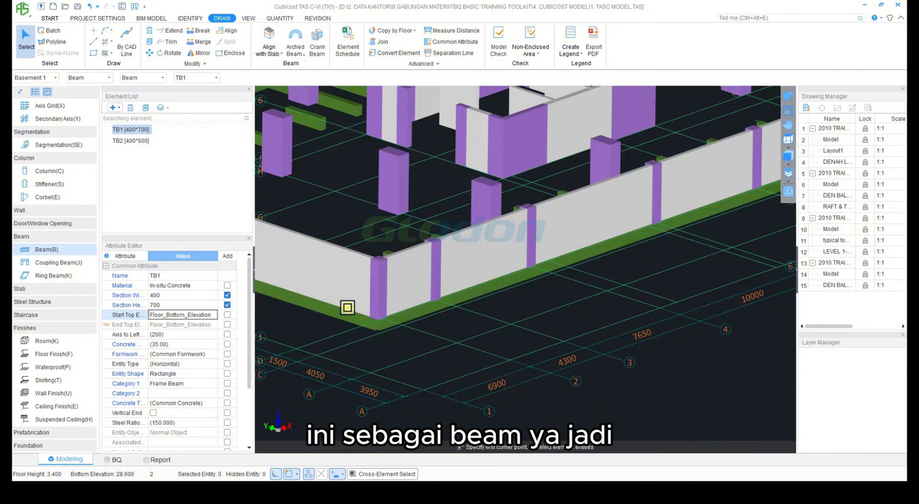
pyautogui.click(52, 30)
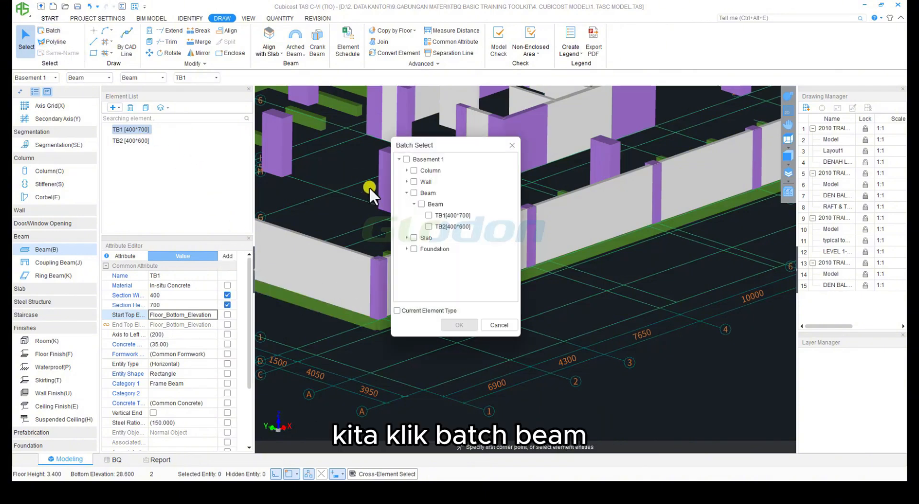
pyautogui.click(421, 204)
pyautogui.click(457, 325)
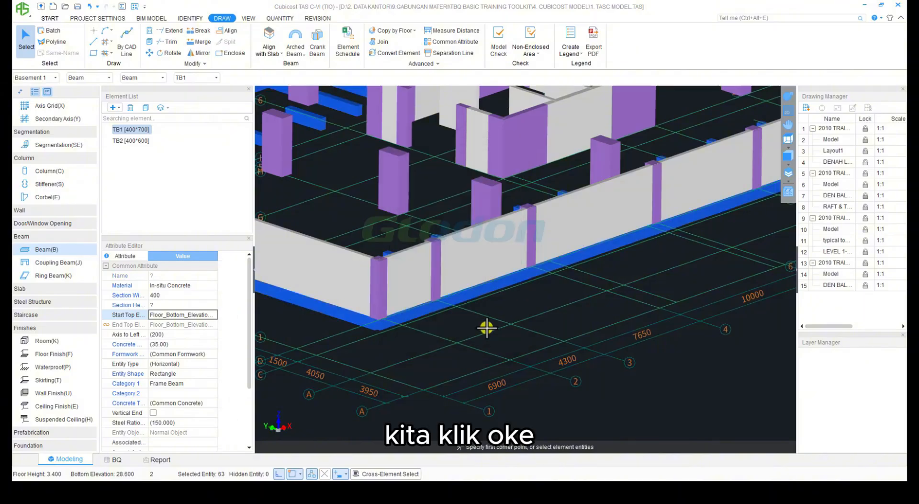
pyautogui.rightClick(486, 328)
pyautogui.click(521, 243)
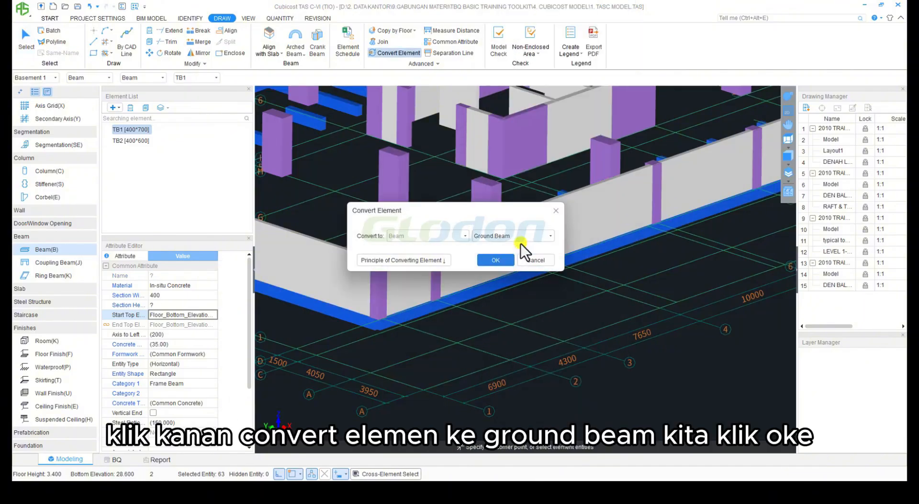
pyautogui.click(495, 260)
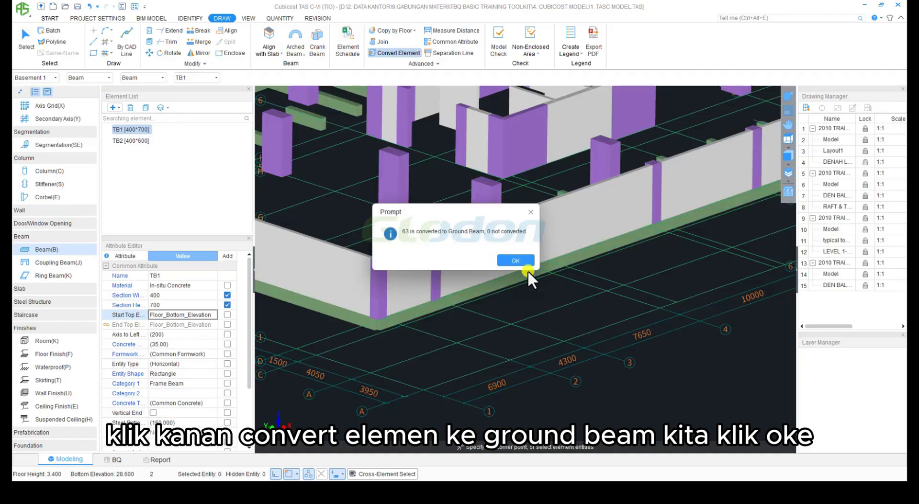
pyautogui.click(527, 267)
# Step: Check the converted TB1 and TB2 elements under Ground Beam and return to the Blinding elements
pyautogui.scroll(-5, 48, 319)
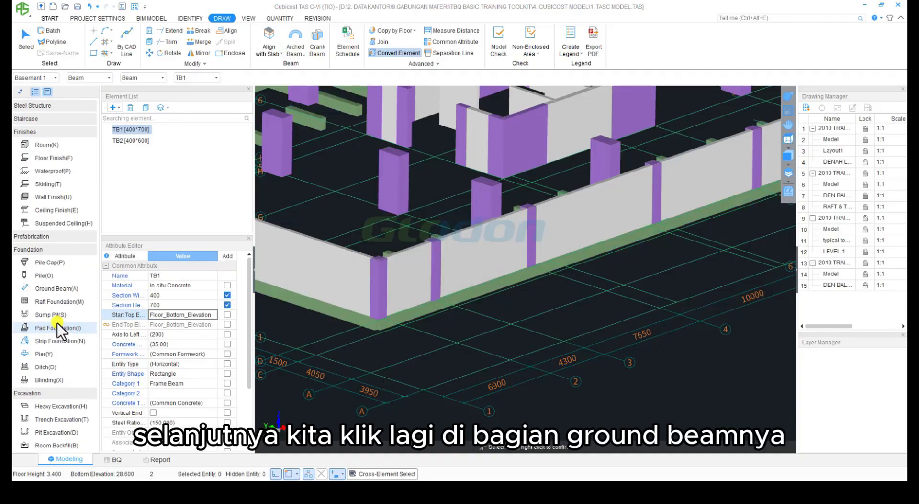
pyautogui.scroll(-1, 72, 378)
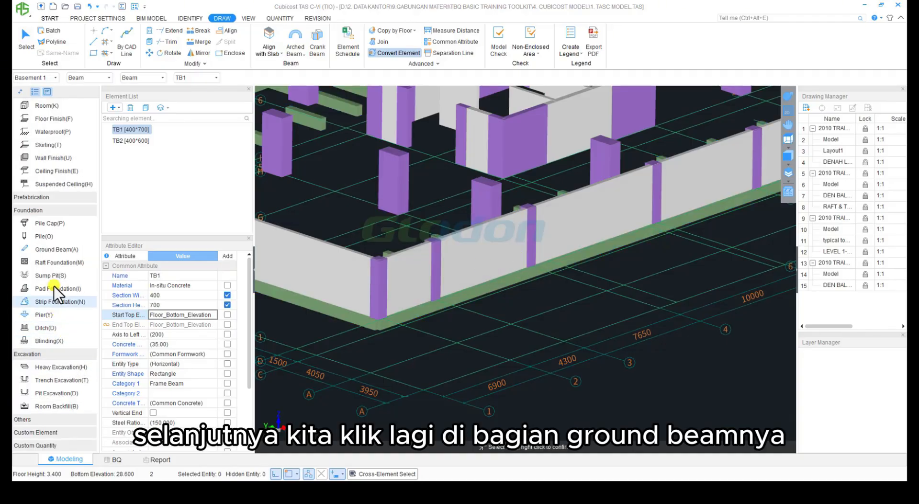
pyautogui.click(56, 249)
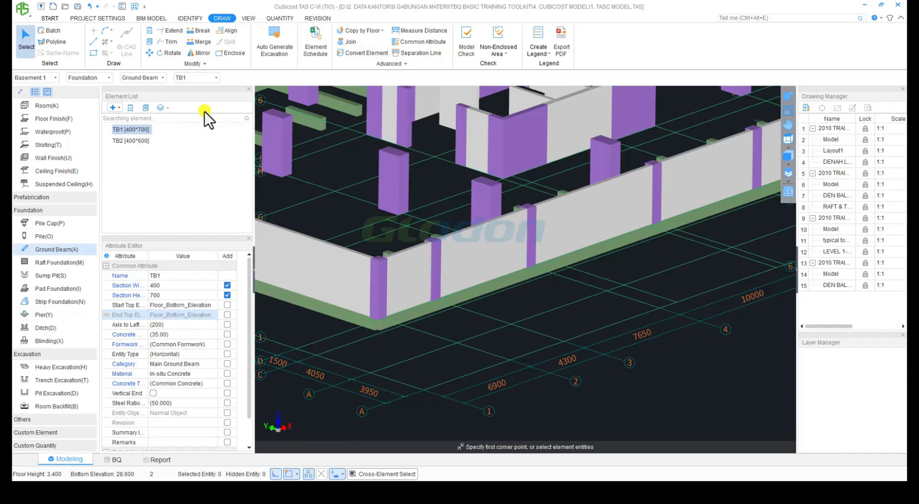
pyautogui.click(45, 340)
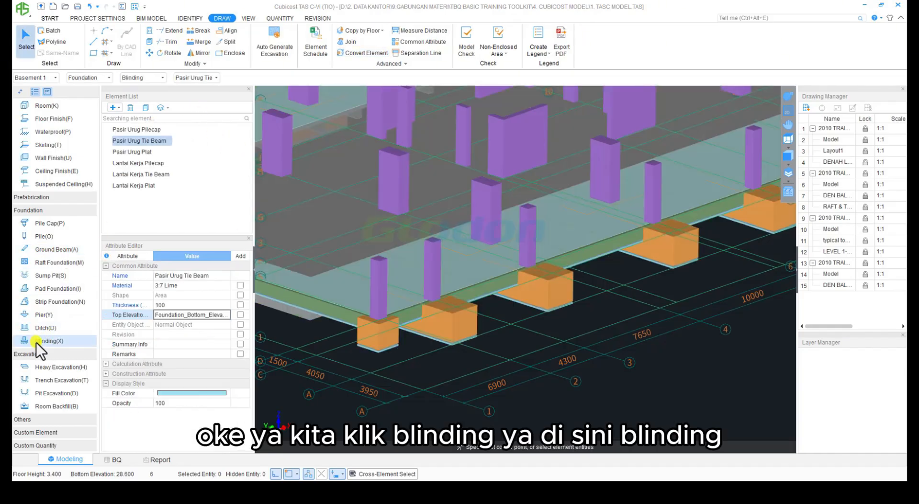
# Step: Auto-arrange Pasir Urug Plat blinding under the BS1 slab with an extension of 0 mm
pyautogui.scroll(5, 386, 259)
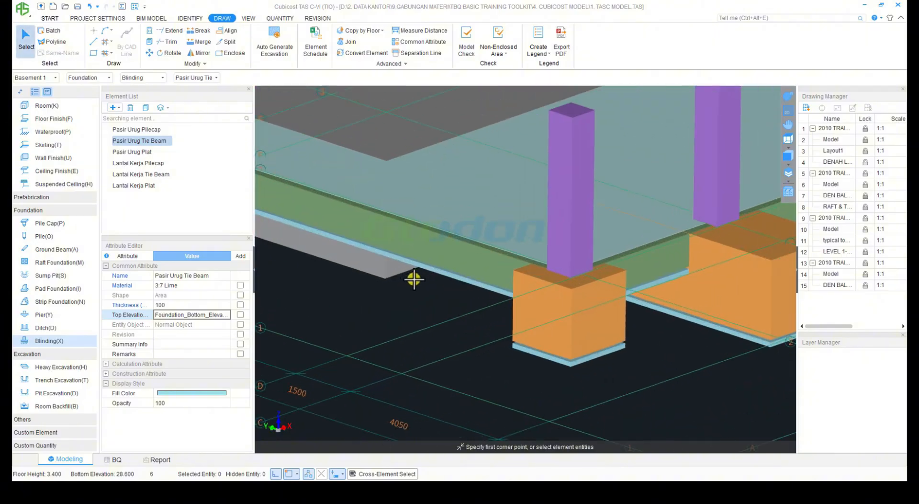
pyautogui.scroll(2, 501, 281)
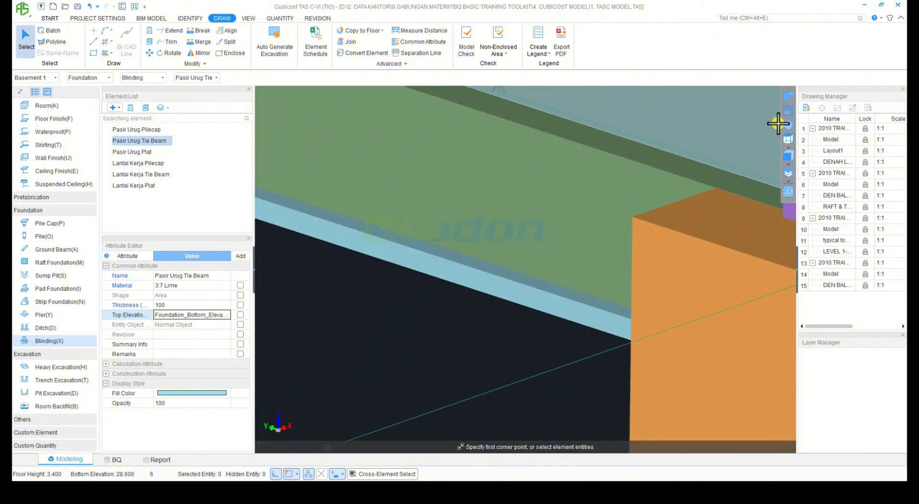
pyautogui.click(786, 98)
pyautogui.moveTo(555, 234); pyautogui.dragTo(531, 239)
pyautogui.click(130, 151)
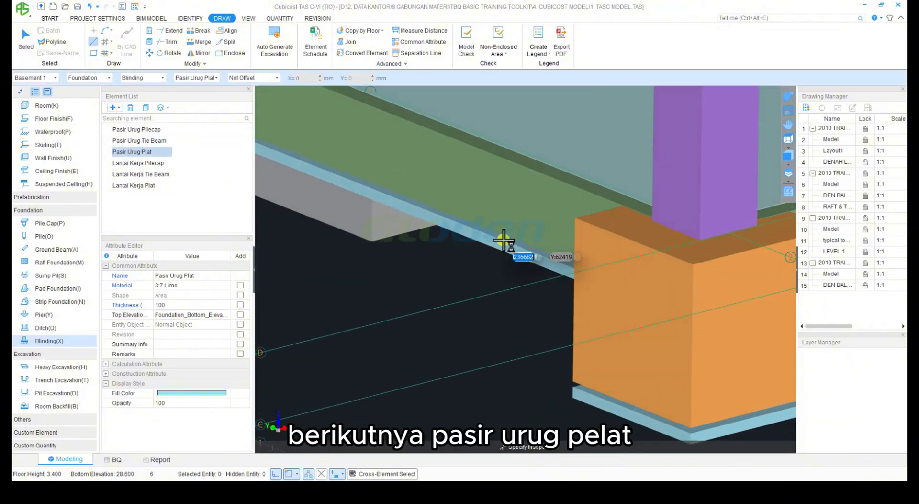
pyautogui.scroll(-5, 503, 242)
pyautogui.scroll(-2, 485, 309)
pyautogui.press('Escape')
pyautogui.scroll(-2, 484, 307)
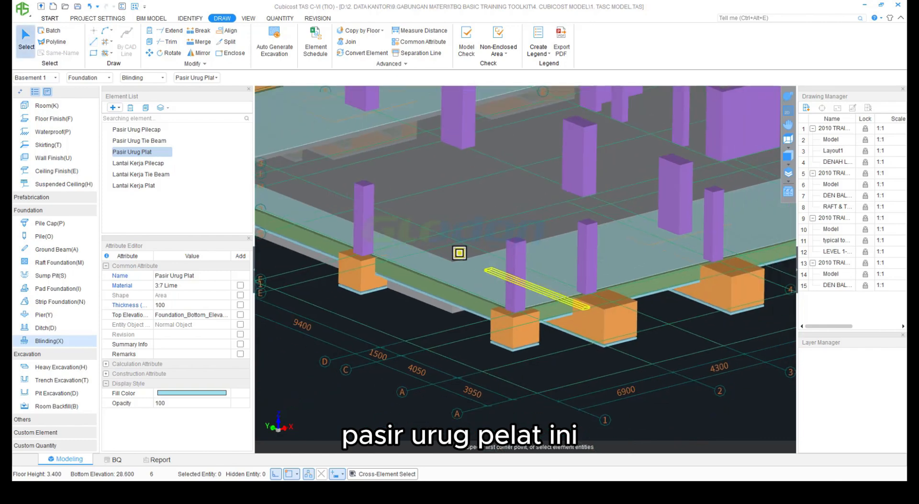
pyautogui.click(113, 54)
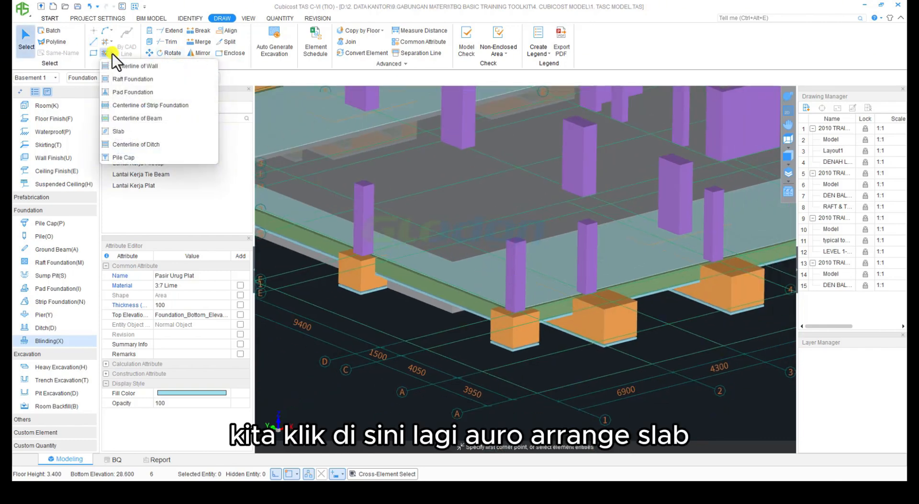
pyautogui.click(125, 130)
pyautogui.click(499, 283)
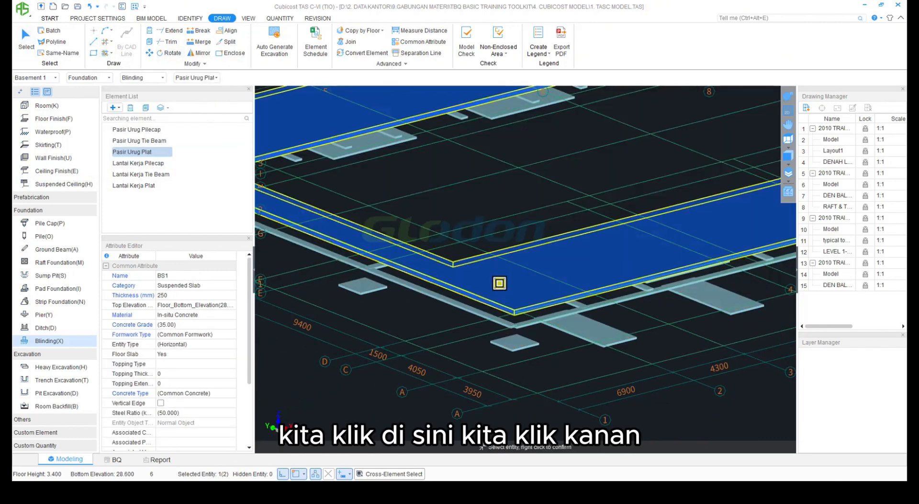
pyautogui.rightClick(499, 283)
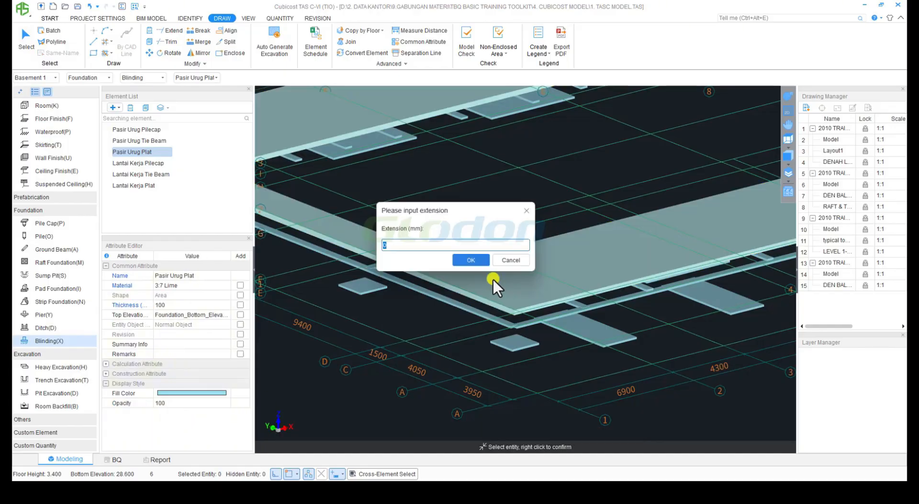
pyautogui.click(471, 260)
# Step: Hide the ground beams to expose the sand layers beneath the slab edge
pyautogui.scroll(5, 475, 306)
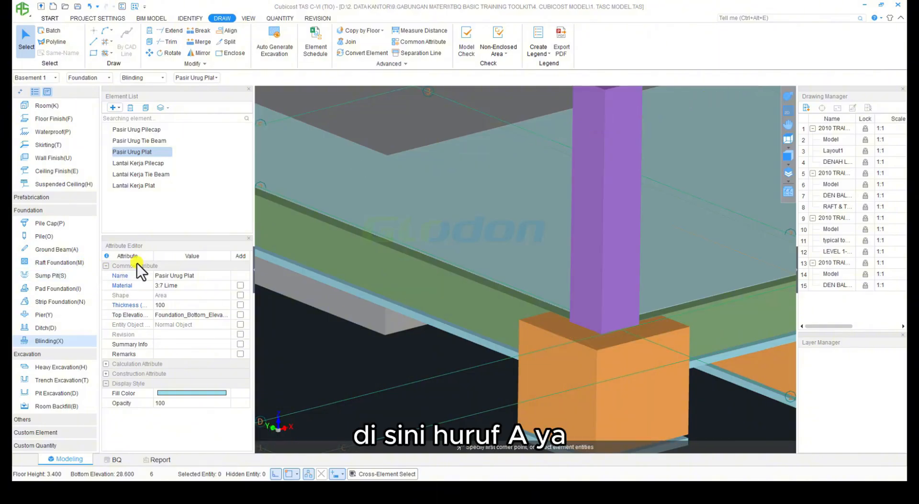
pyautogui.press('a')
pyautogui.scroll(1, 351, 310)
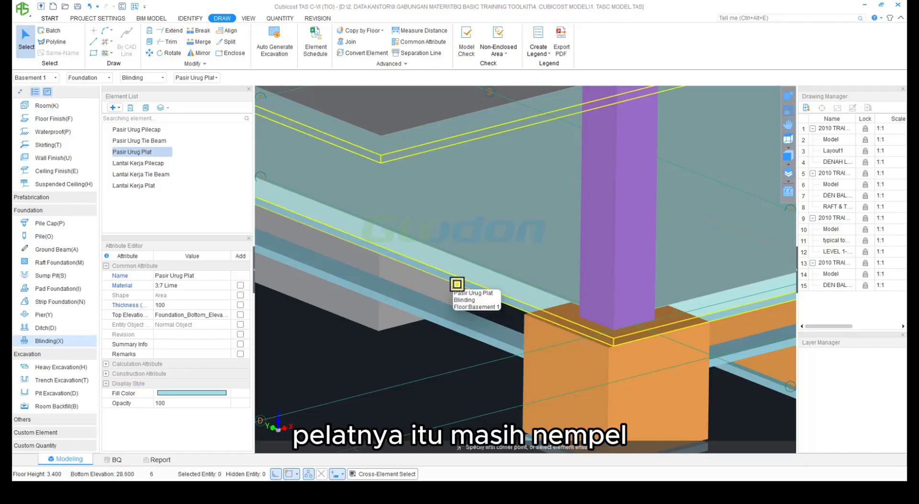
# Step: Find and select the placed Pasir Urug Plat entity and set its top elevation to Floor_Bottom_Elevation
pyautogui.rightClick(130, 151)
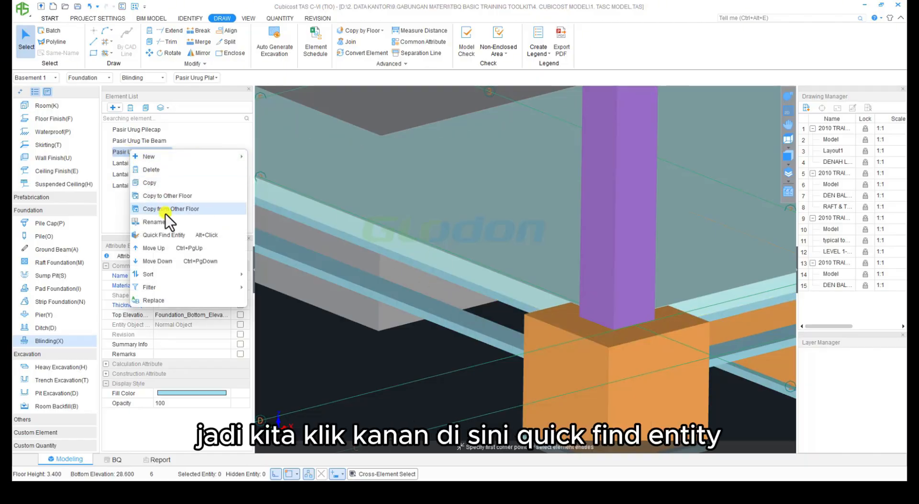
pyautogui.click(177, 235)
pyautogui.click(200, 312)
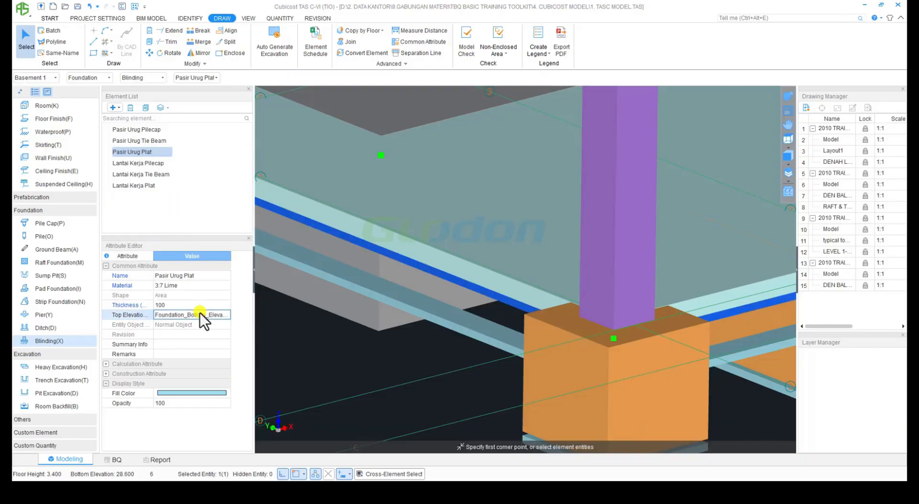
pyautogui.click(222, 315)
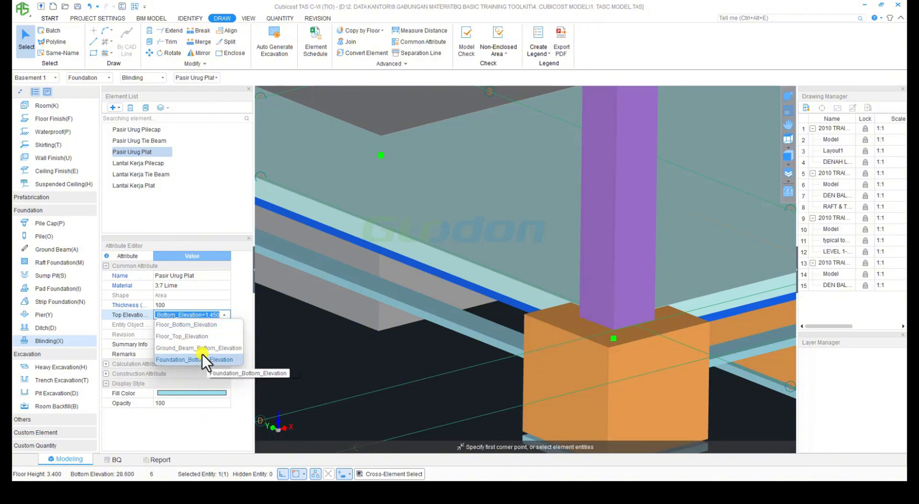
pyautogui.click(209, 324)
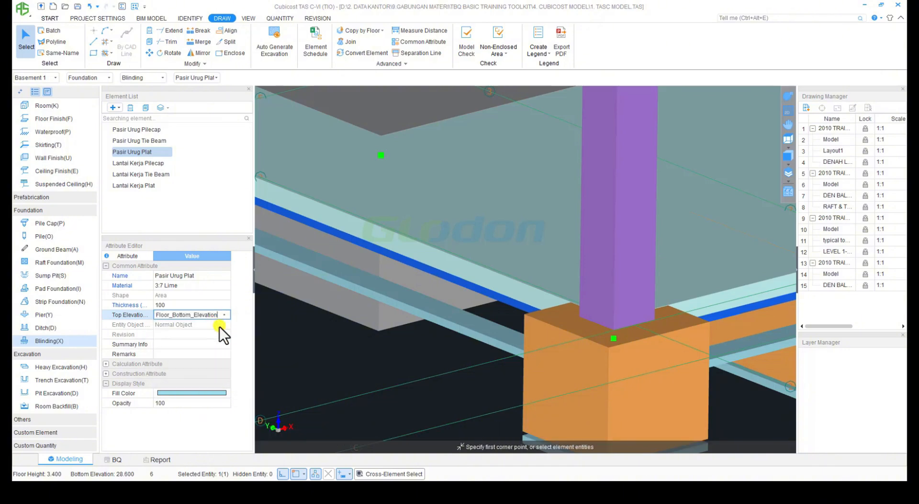
pyautogui.rightClick(373, 310)
pyautogui.press('Escape')
pyautogui.press('Escape')
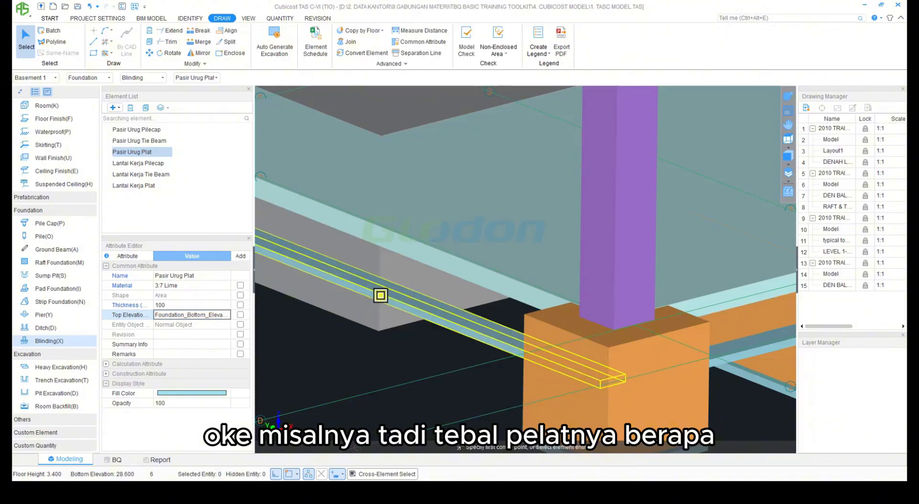
# Step: Check the thickness of the in-situ slab BS1 in its attributes and on the placed slab
pyautogui.scroll(5, 42, 231)
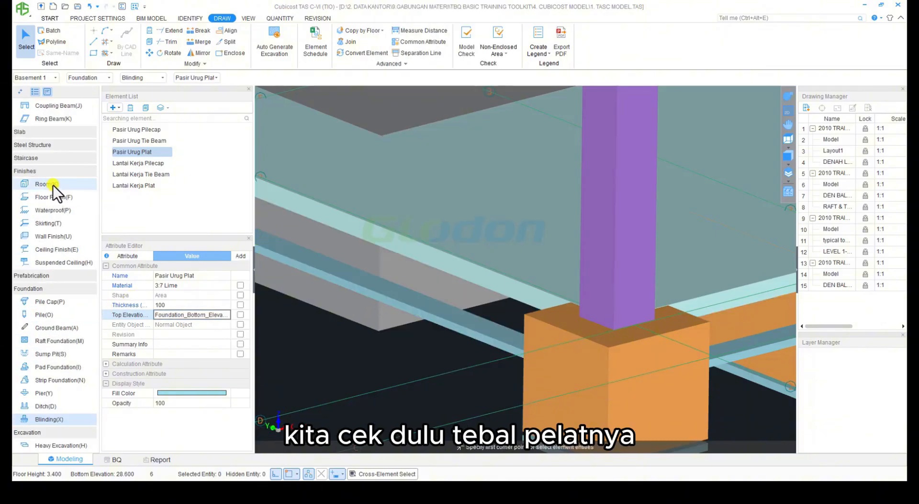
pyautogui.click(45, 254)
pyautogui.click(53, 261)
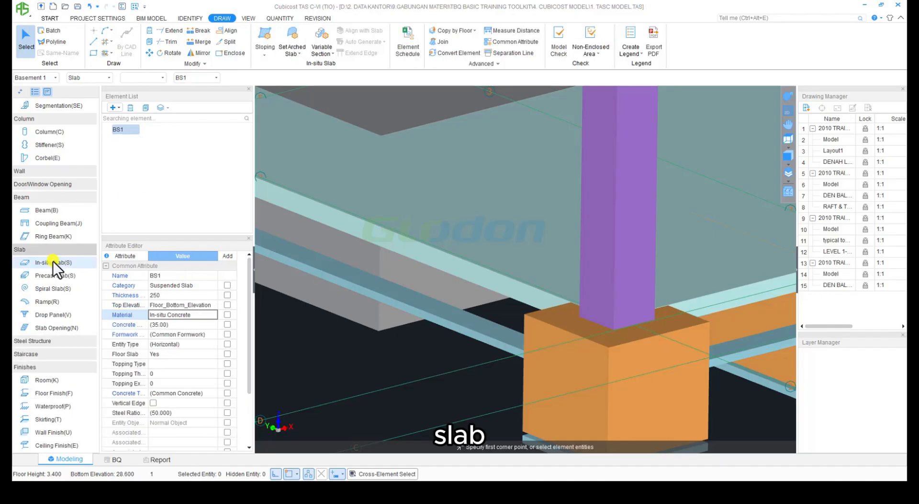
pyautogui.click(408, 221)
pyautogui.rightClick(407, 215)
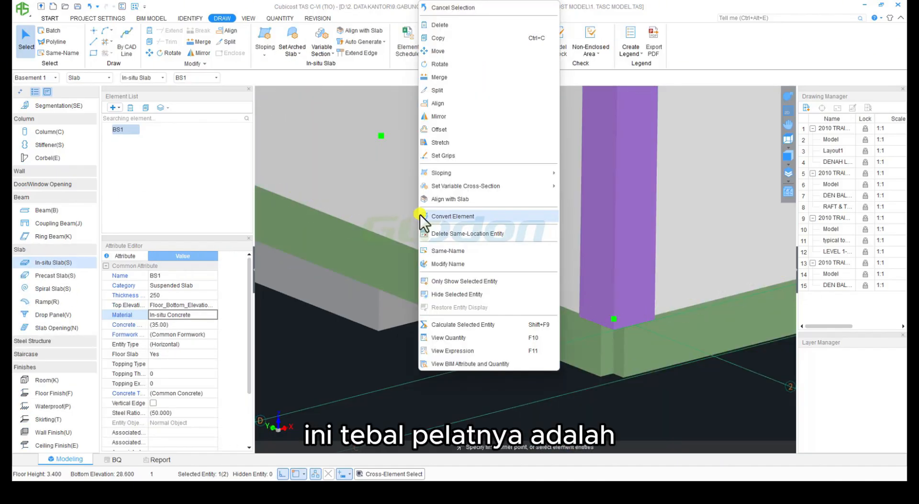
pyautogui.press('Escape')
pyautogui.press('Escape')
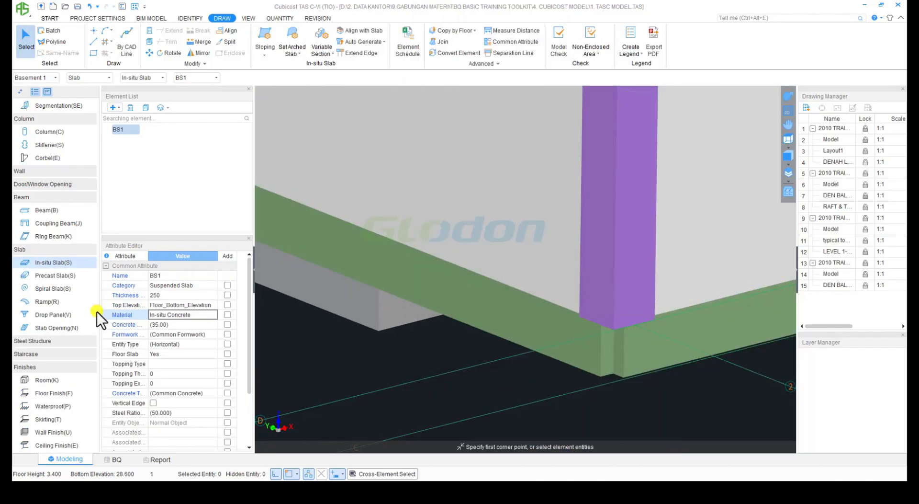
# Step: Return to the Blinding elements and decline saving the current project
pyautogui.scroll(-4, 57, 354)
pyautogui.scroll(-2, 57, 370)
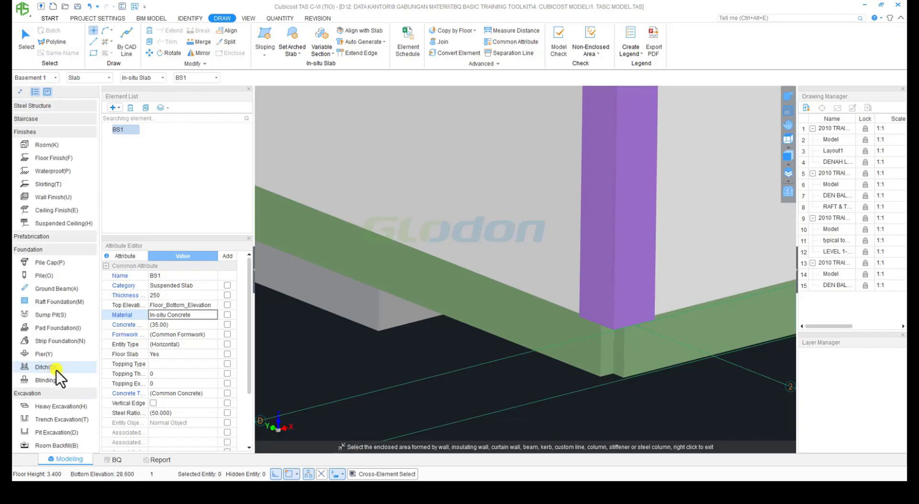
pyautogui.click(53, 380)
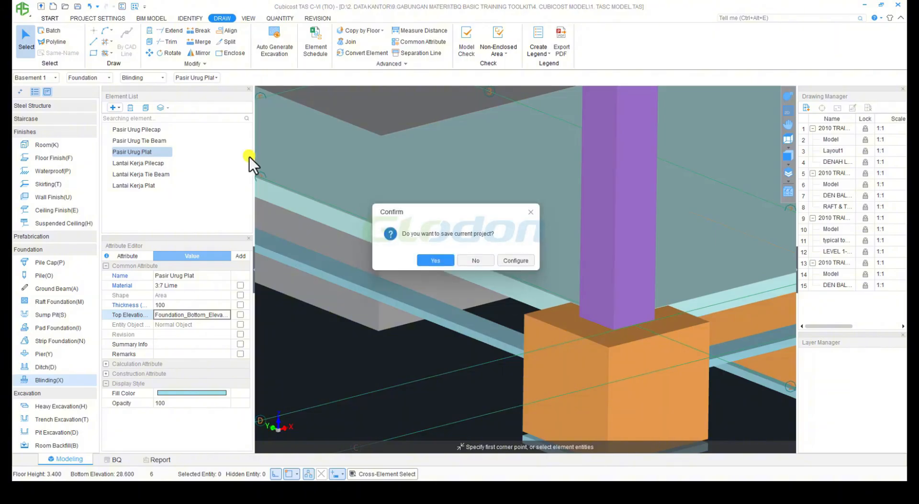
pyautogui.click(467, 260)
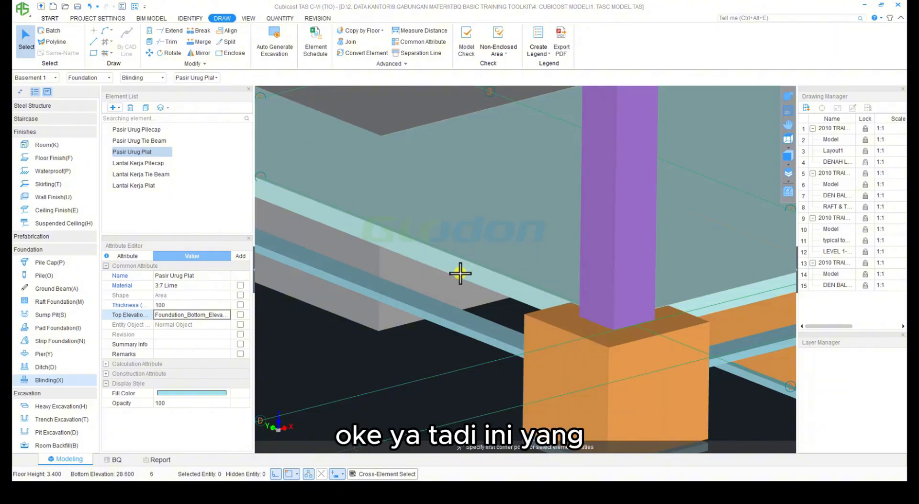
# Step: Find and select the placed Pasir Urug Plat entity and set its top elevation to Floor_Bottom_Elevation-0.25-0.05
pyautogui.rightClick(141, 151)
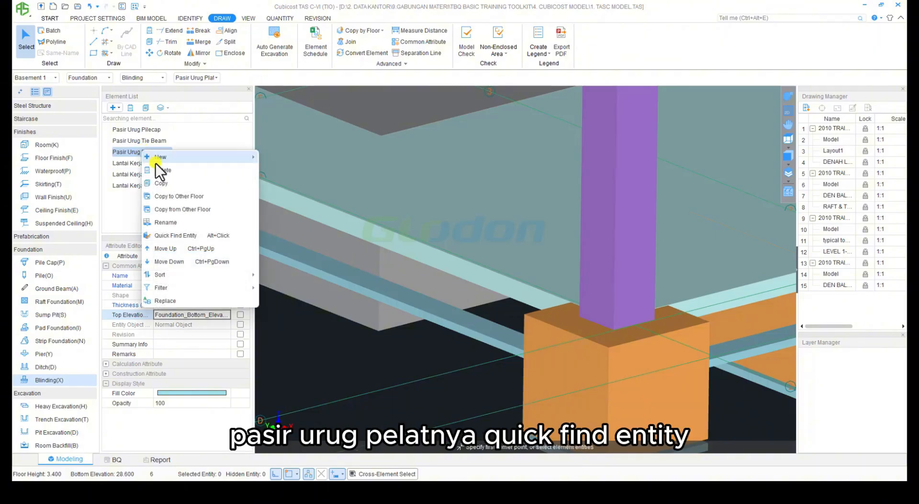
pyautogui.click(191, 235)
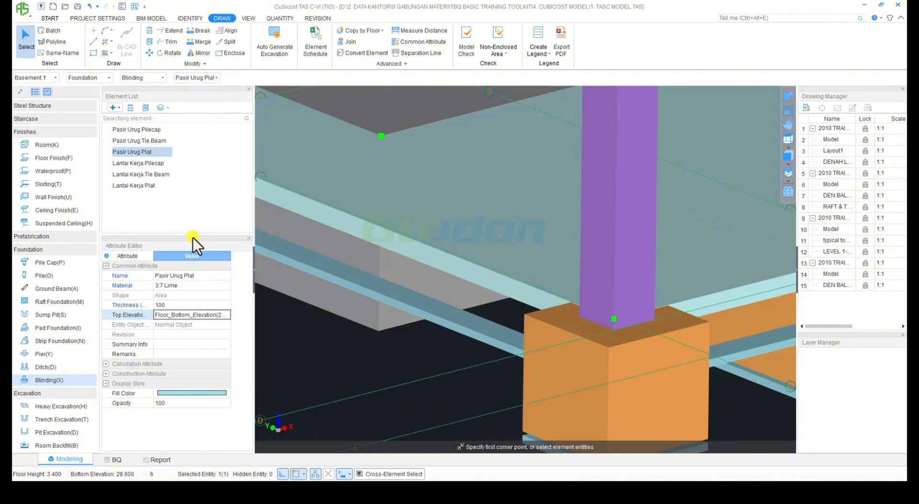
pyautogui.click(212, 315)
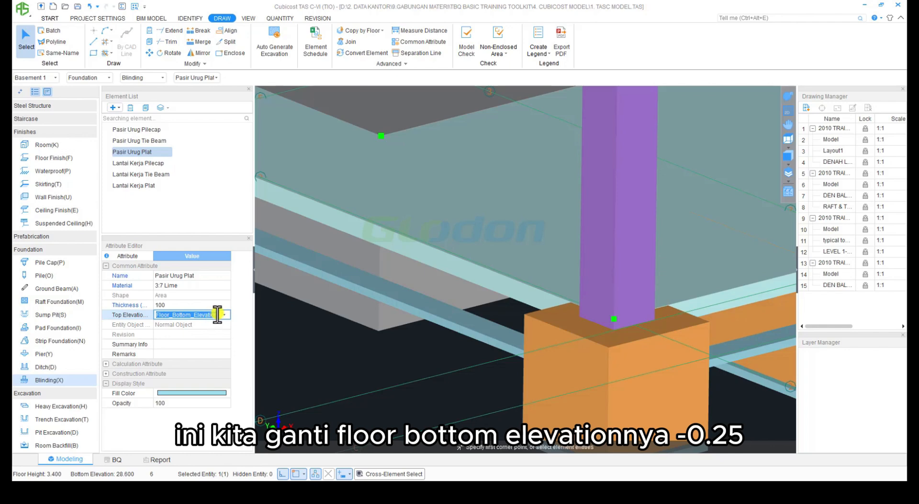
pyautogui.write('-0.25')
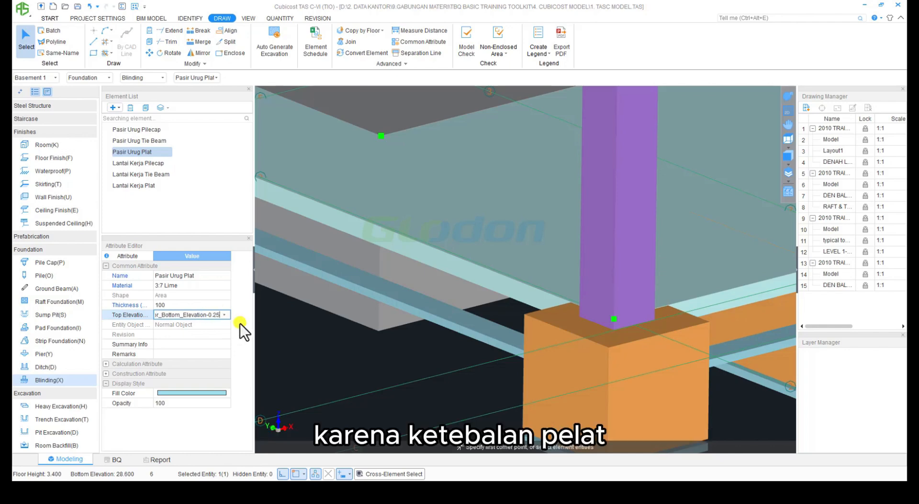
pyautogui.write('-0')
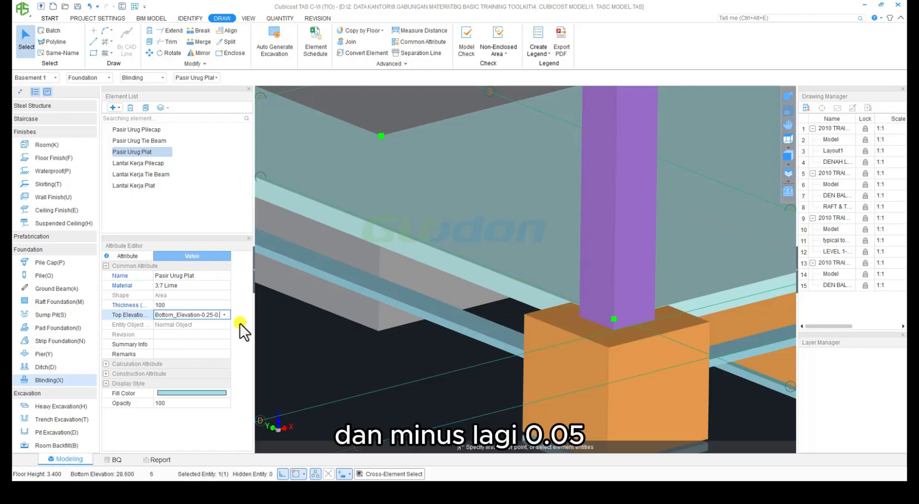
pyautogui.write('.05')
pyautogui.press('Return')
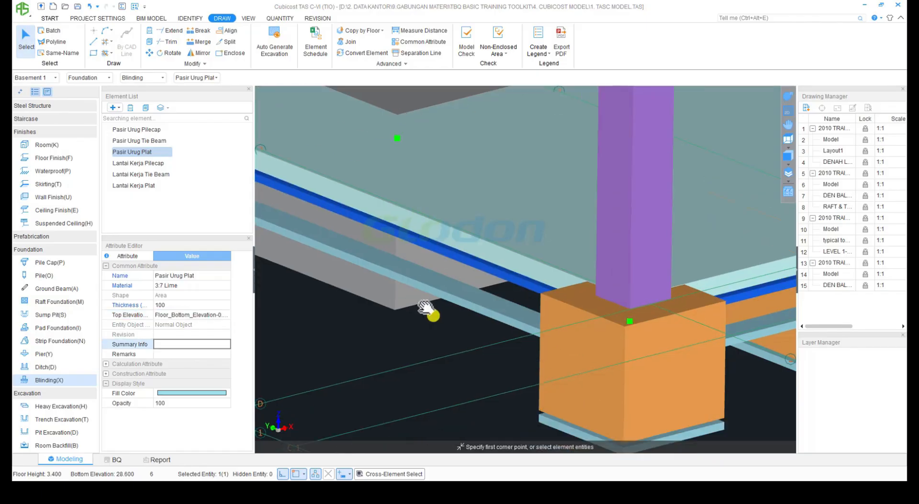
pyautogui.moveTo(426, 308); pyautogui.dragTo(443, 282, button='middle')
pyautogui.scroll(-3, 441, 272)
pyautogui.press('Escape')
# Step: Auto-arrange Lantai Kerja Pilecap blinding under all the pile caps with an extension of 0 mm
pyautogui.click(140, 164)
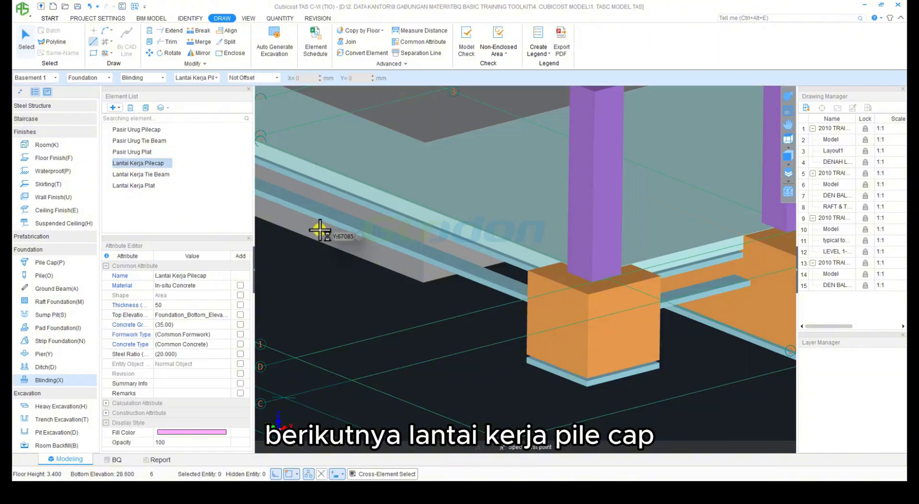
pyautogui.click(114, 54)
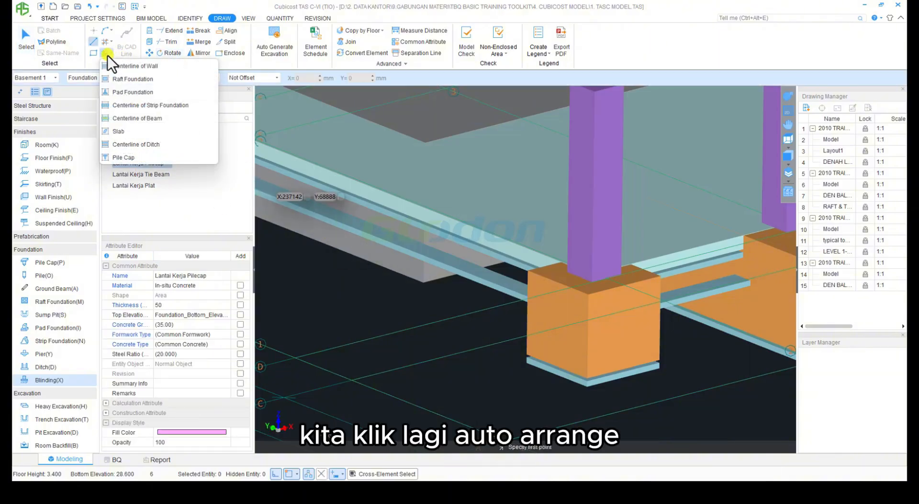
pyautogui.click(136, 146)
pyautogui.scroll(-10, 426, 273)
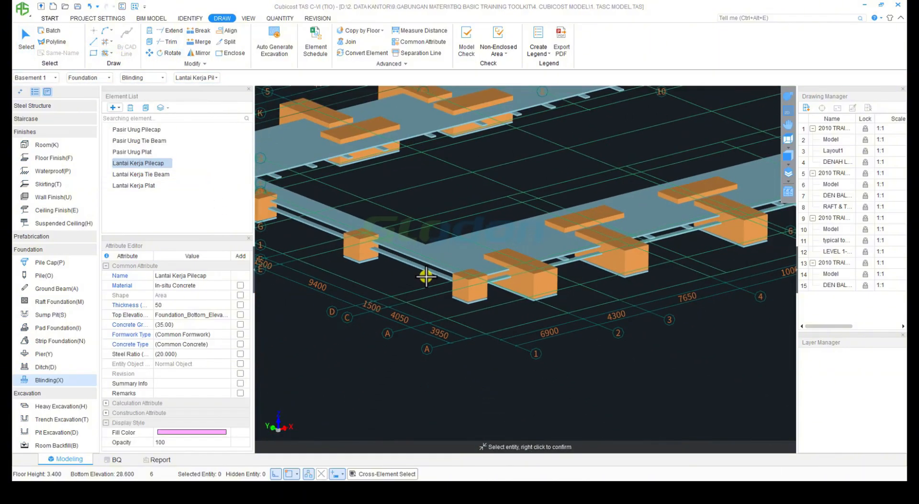
pyautogui.moveTo(410, 201); pyautogui.dragTo(714, 358)
pyautogui.rightClick(586, 307)
pyautogui.click(471, 260)
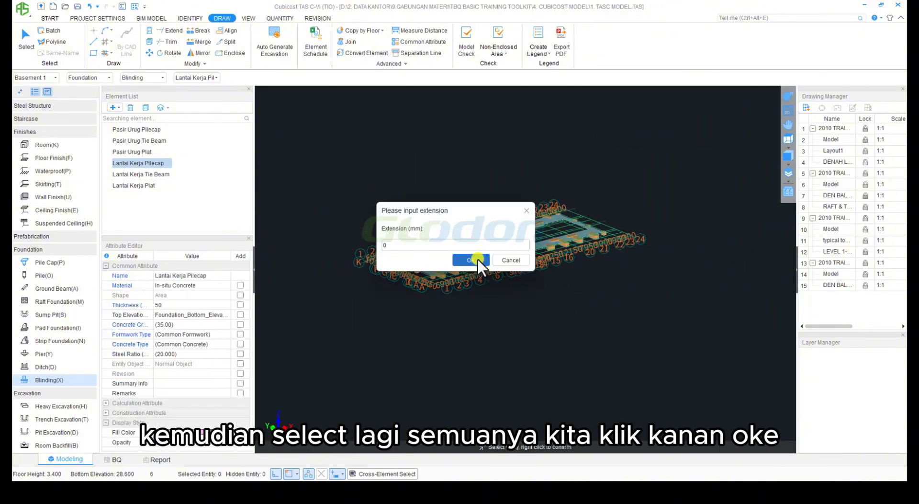
pyautogui.scroll(8, 436, 285)
pyautogui.scroll(8, 437, 287)
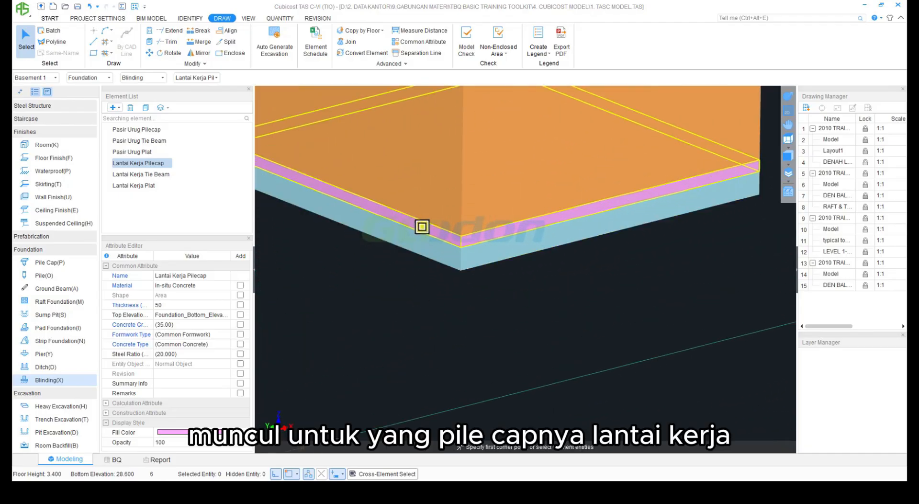
# Step: Auto-arrange Lantai Kerja Tie Beam blinding along the centerlines of all the beams with an extension of 0 mm
pyautogui.doubleClick(139, 175)
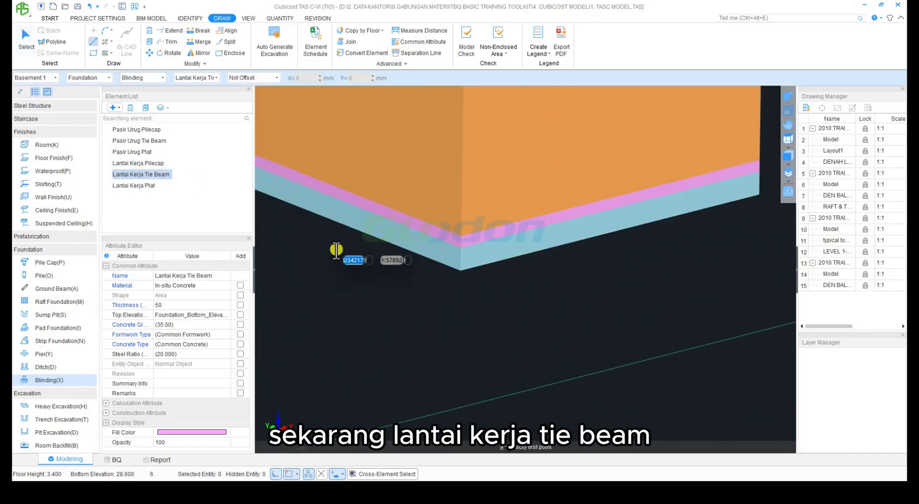
pyautogui.click(112, 53)
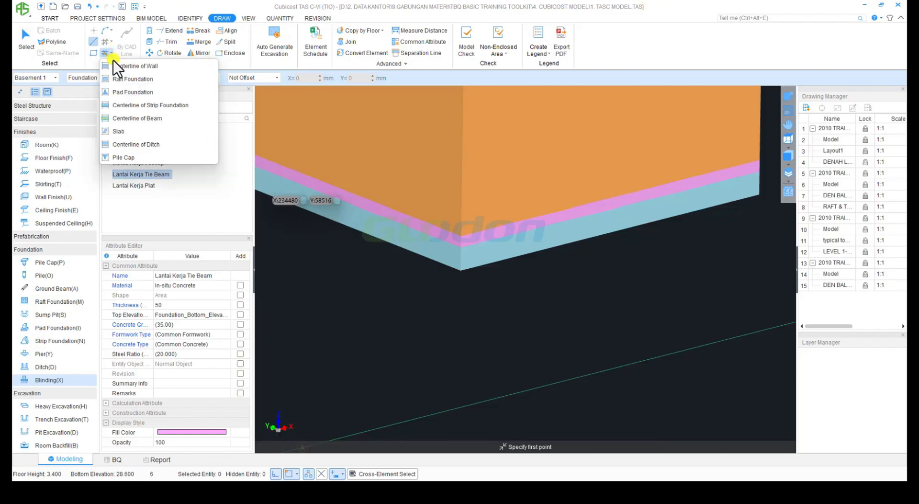
pyautogui.click(131, 120)
pyautogui.scroll(-10, 492, 277)
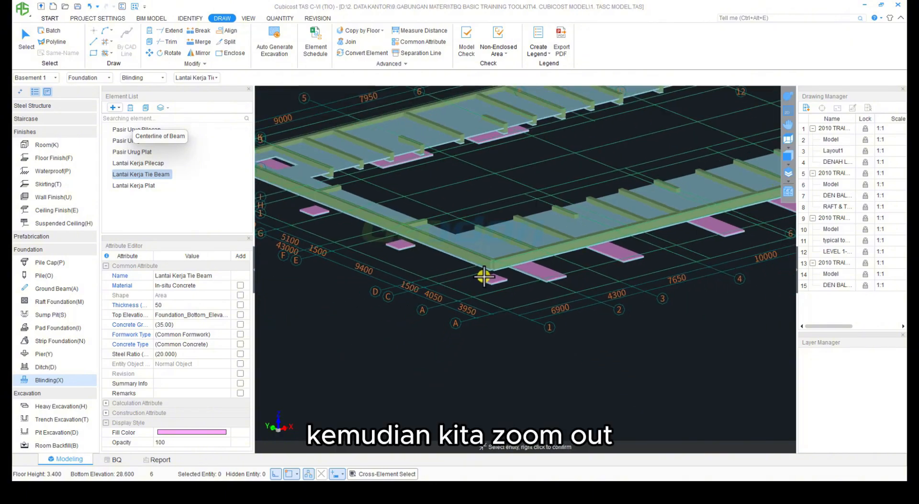
pyautogui.moveTo(349, 151); pyautogui.dragTo(687, 359)
pyautogui.rightClick(591, 307)
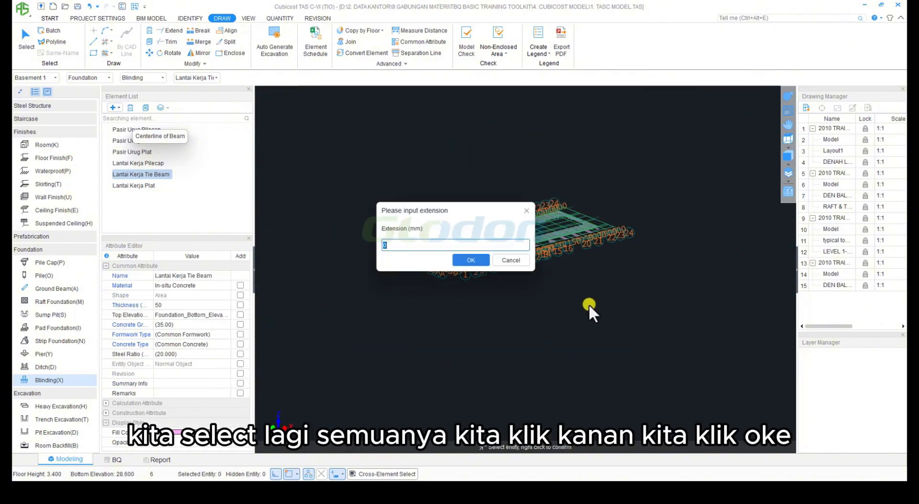
pyautogui.click(467, 259)
pyautogui.scroll(10, 465, 260)
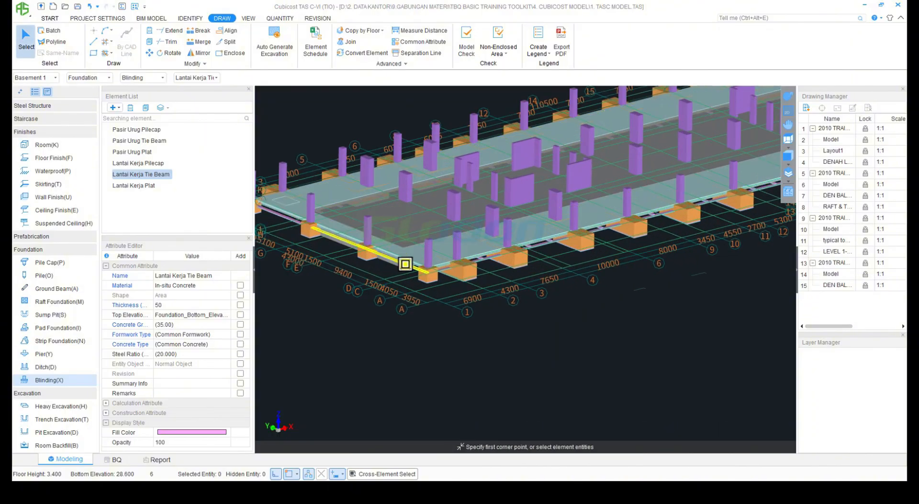
pyautogui.scroll(5, 409, 261)
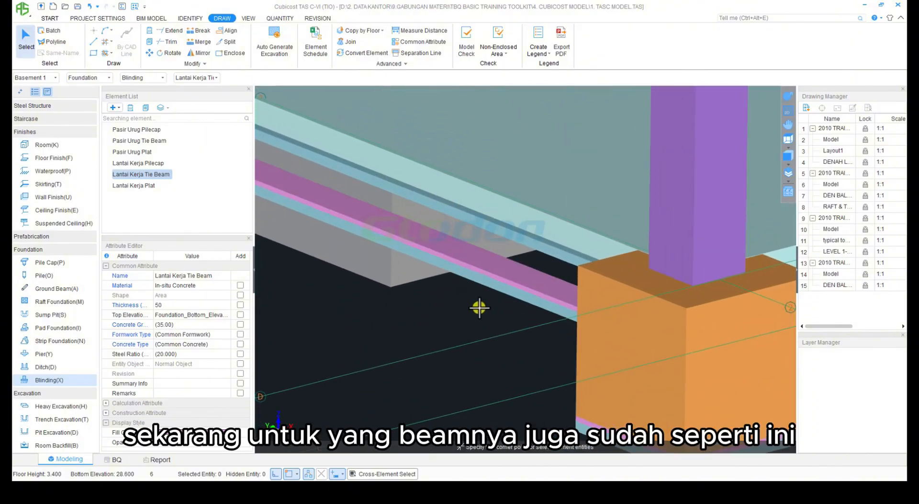
# Step: Auto-arrange Lantai Kerja Plat blinding under the BS1 slab with an extension of 0 mm
pyautogui.click(148, 186)
pyautogui.click(112, 52)
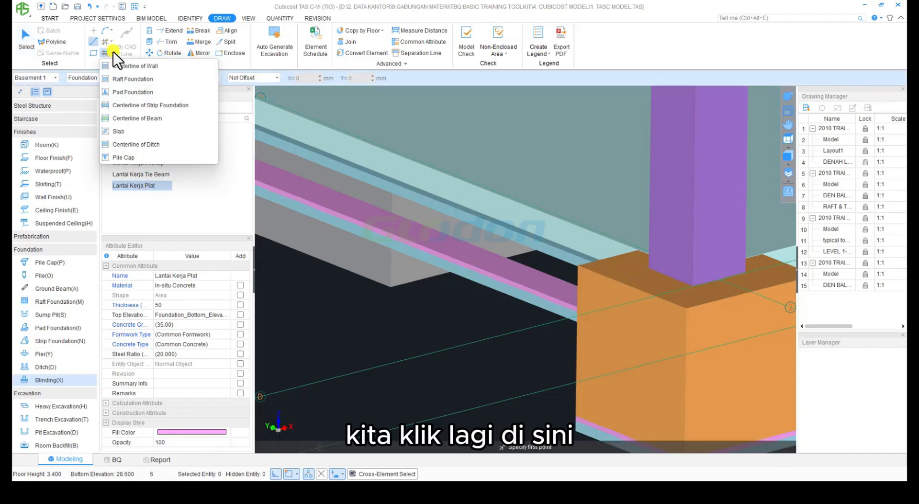
pyautogui.click(115, 131)
pyautogui.scroll(-5, 521, 280)
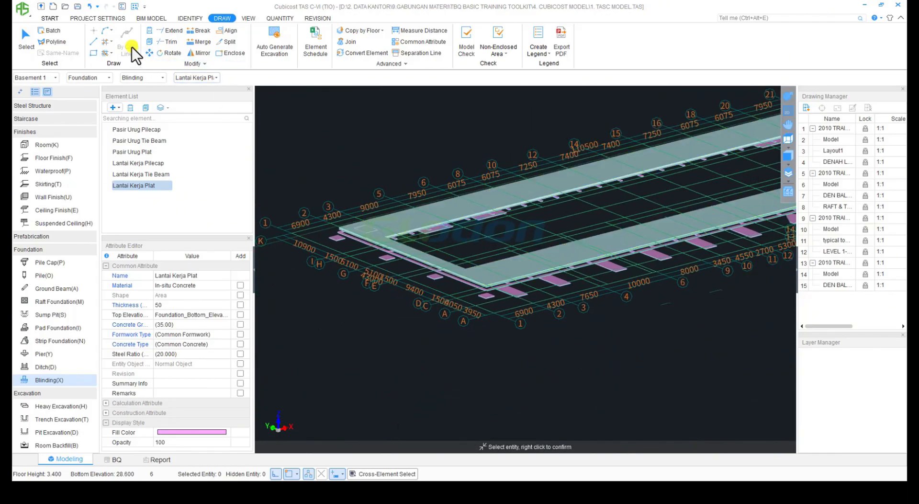
pyautogui.click(111, 52)
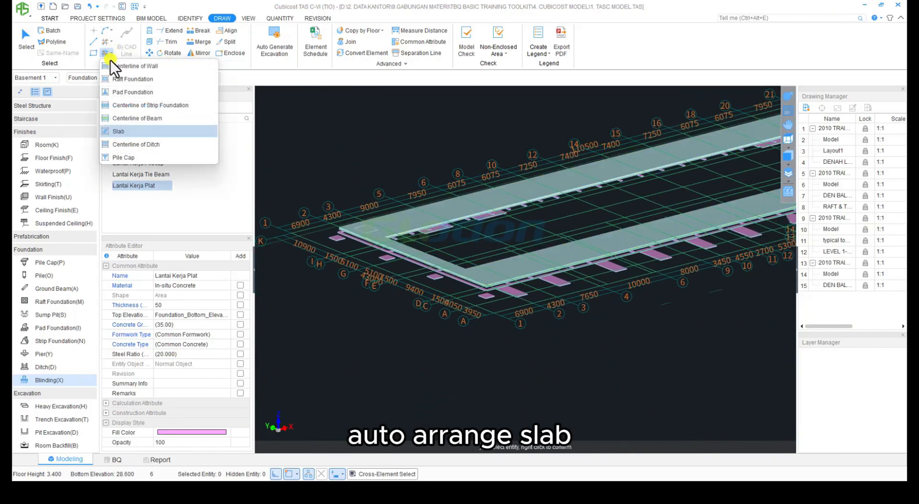
pyautogui.click(131, 131)
pyautogui.click(435, 214)
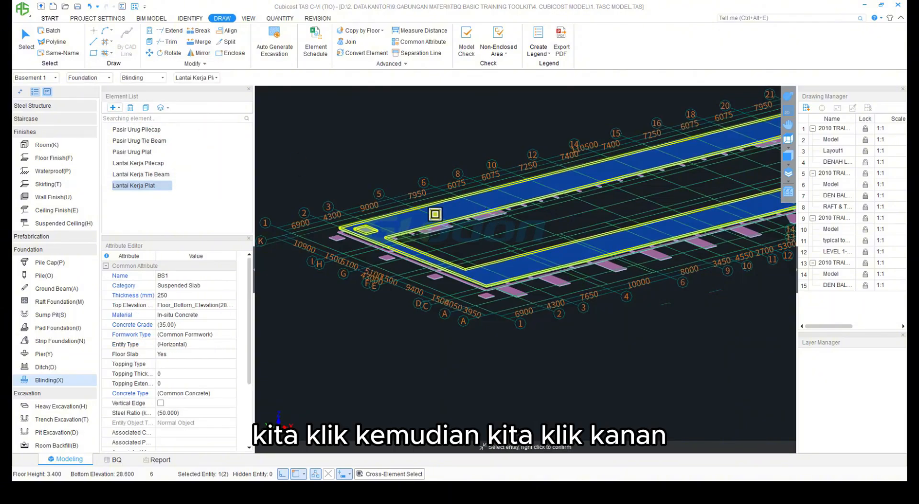
pyautogui.scroll(2, 348, 223)
pyautogui.rightClick(325, 219)
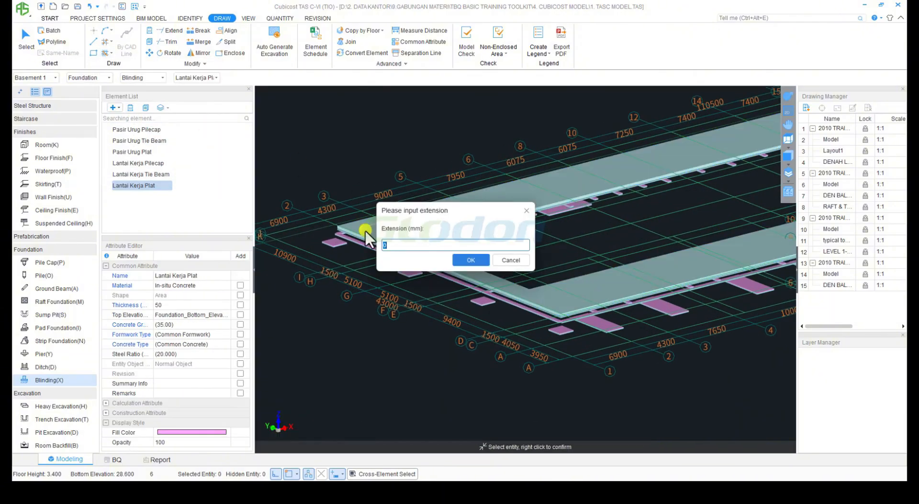
pyautogui.click(468, 261)
pyautogui.scroll(5, 456, 299)
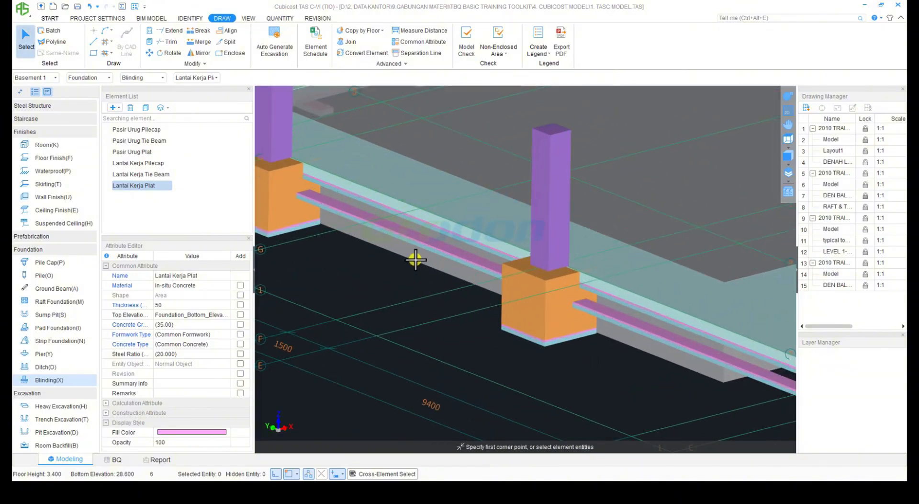
# Step: Find and select the placed Lantai Kerja Plat entity and set its top elevation to Floor_Bottom_Elevation-0.25
pyautogui.rightClick(145, 183)
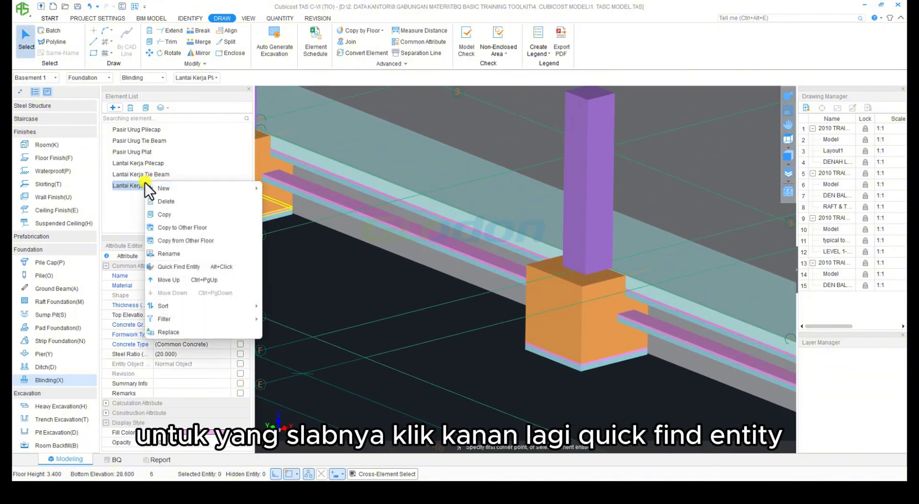
pyautogui.click(168, 267)
pyautogui.click(191, 316)
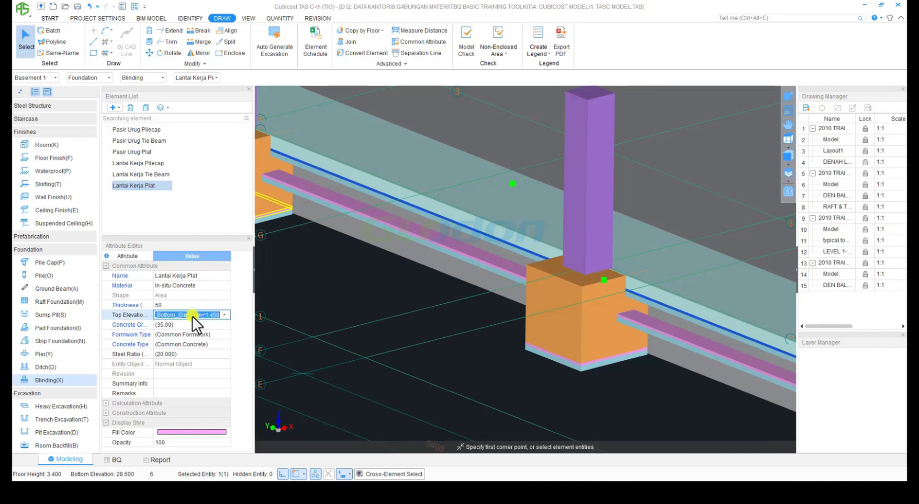
pyautogui.click(224, 315)
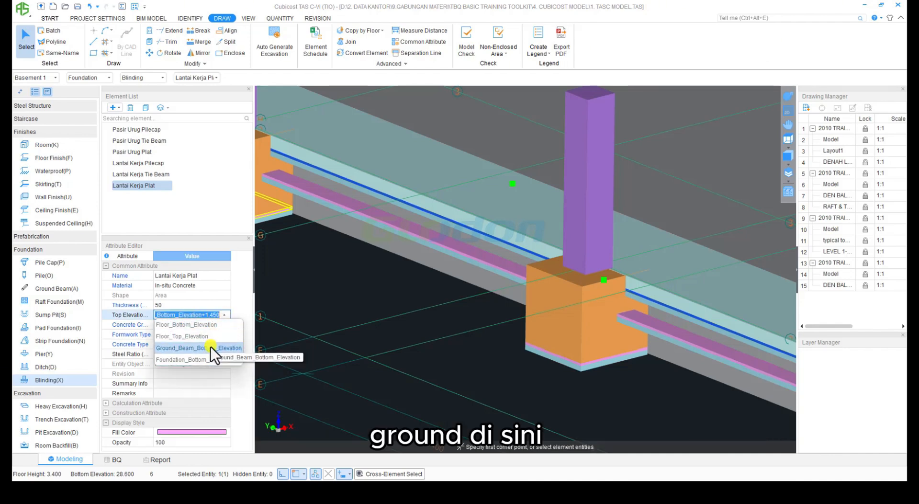
pyautogui.click(208, 326)
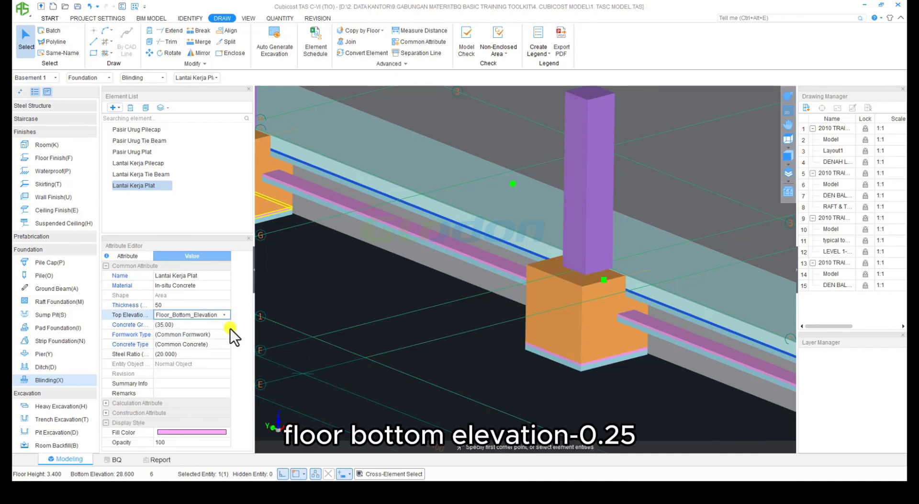
pyautogui.write('-0.25')
pyautogui.press('Return')
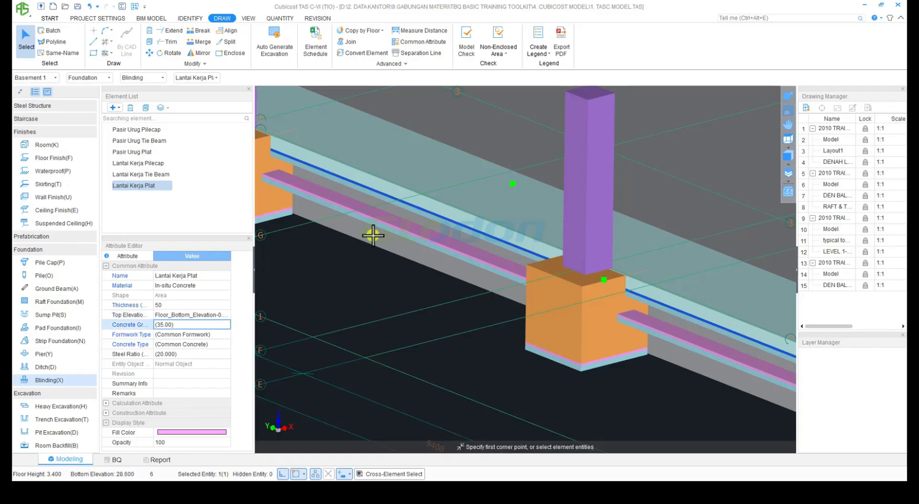
pyautogui.press('Escape')
pyautogui.scroll(-4, 459, 232)
pyautogui.moveTo(678, 265); pyautogui.dragTo(430, 216, button='middle')
pyautogui.scroll(-1, 480, 235)
pyautogui.moveTo(480, 235); pyautogui.dragTo(535, 222, button='middle')
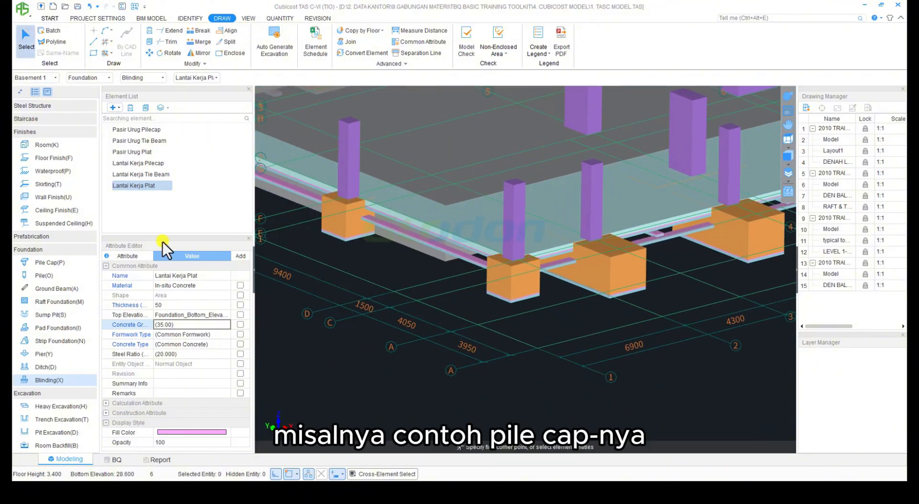
# Step: Select the four PC1 pile caps along grid line 1 and set their top elevation to Floor_Bottom_Elevation-1
pyautogui.click(58, 263)
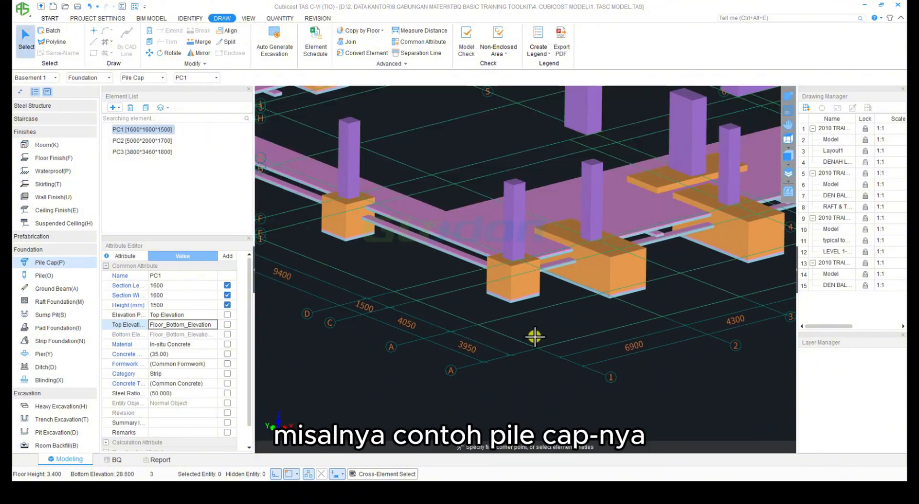
pyautogui.moveTo(534, 333); pyautogui.dragTo(551, 311, button='middle')
pyautogui.click(507, 287)
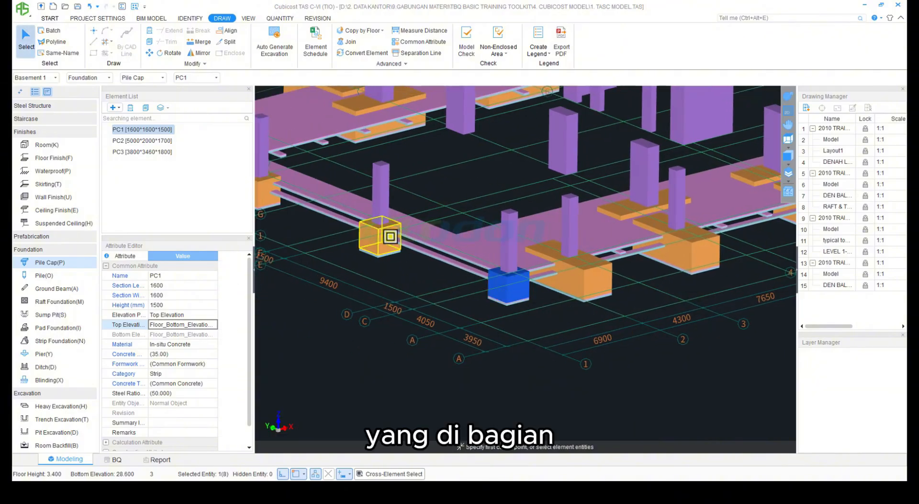
pyautogui.click(378, 232)
pyautogui.moveTo(352, 249); pyautogui.dragTo(539, 252, button='middle')
pyautogui.click(497, 239)
pyautogui.click(380, 197)
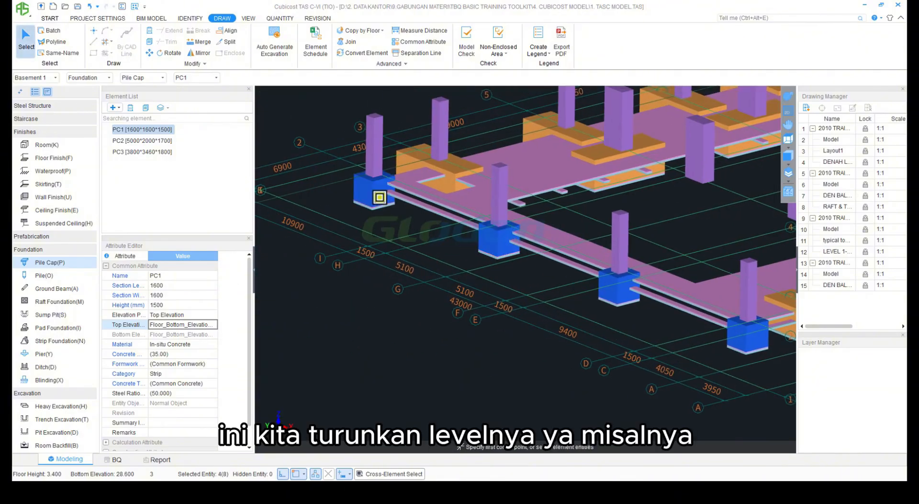
pyautogui.click(193, 324)
pyautogui.click(204, 324)
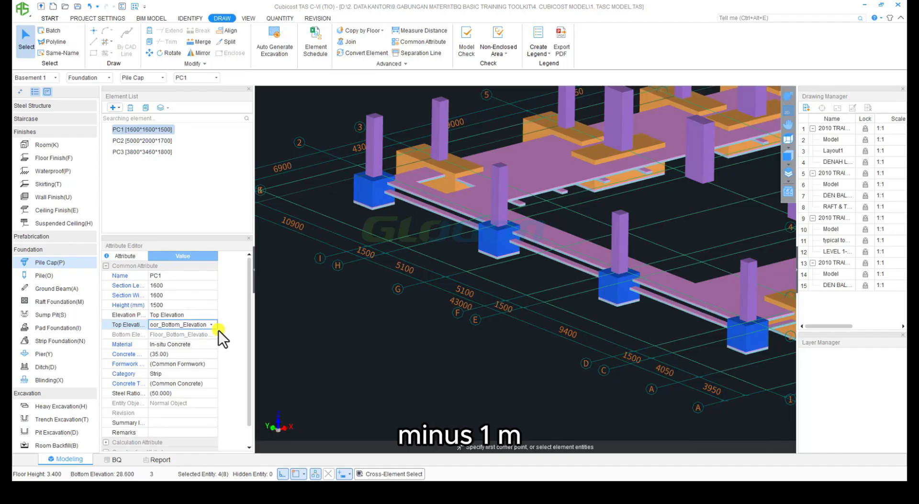
pyautogui.write('-1')
pyautogui.press('Return')
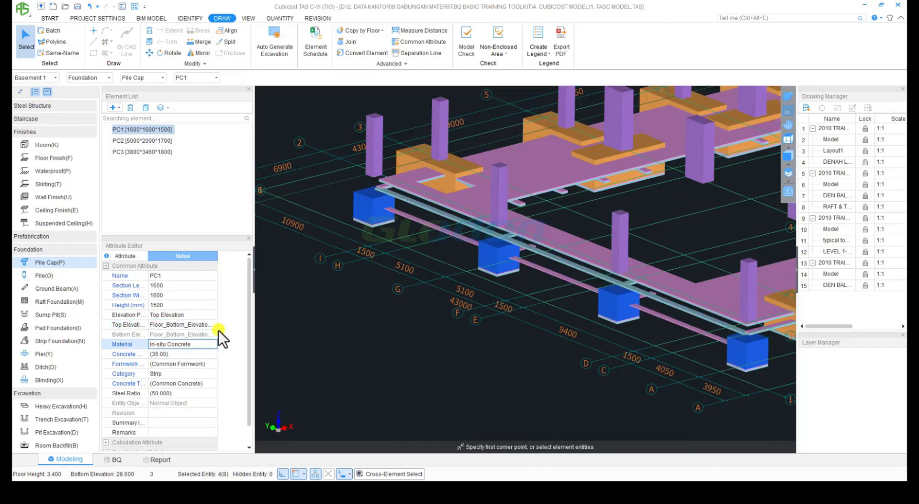
# Step: Select the four K3 columns above the lowered pile caps and set their bottom elevation to Foundation_Top_Elevation
pyautogui.scroll(4, 73, 227)
pyautogui.scroll(2, 73, 226)
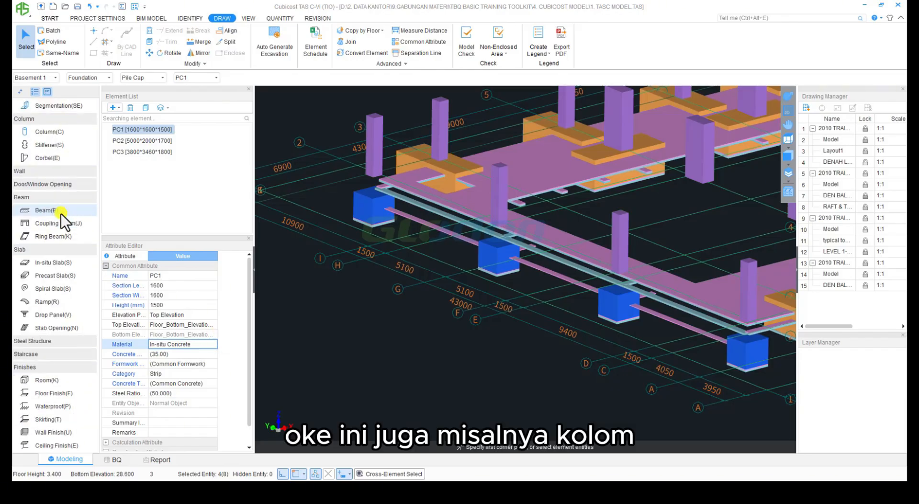
pyautogui.click(45, 134)
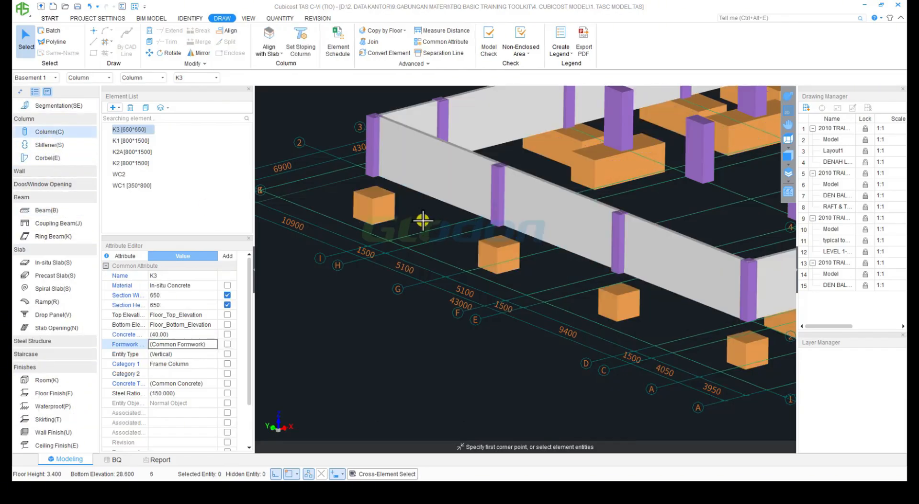
pyautogui.click(377, 154)
pyautogui.click(498, 196)
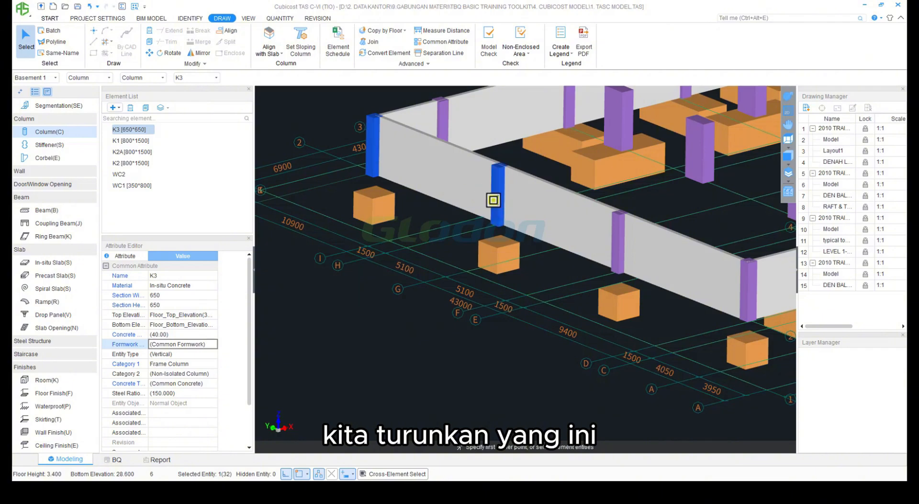
pyautogui.click(620, 247)
pyautogui.click(751, 293)
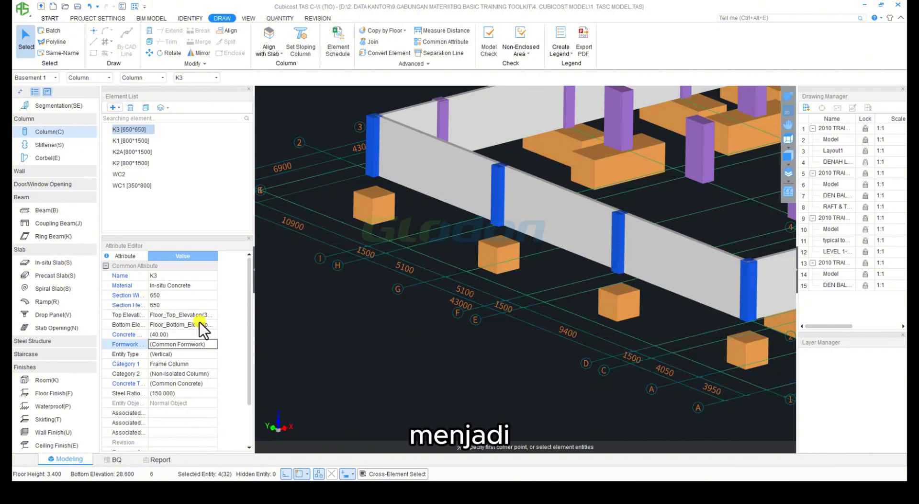
pyautogui.click(185, 327)
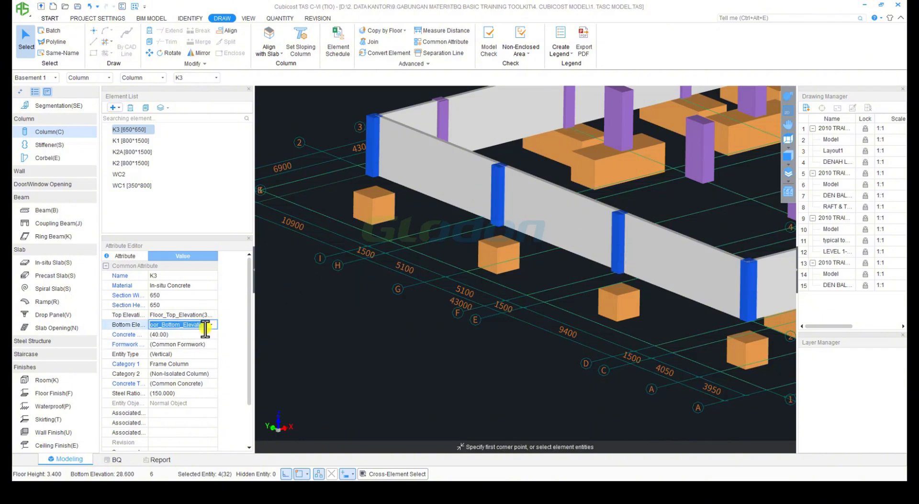
pyautogui.click(210, 325)
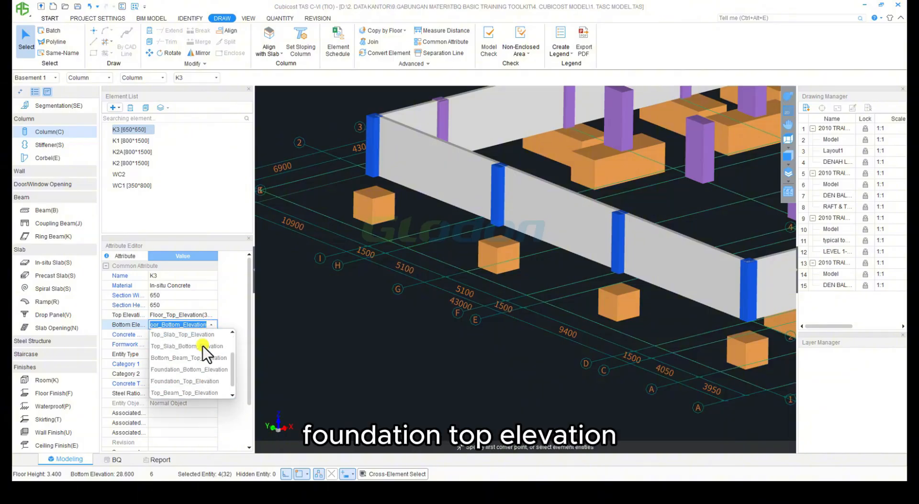
pyautogui.click(200, 380)
pyautogui.press('Escape')
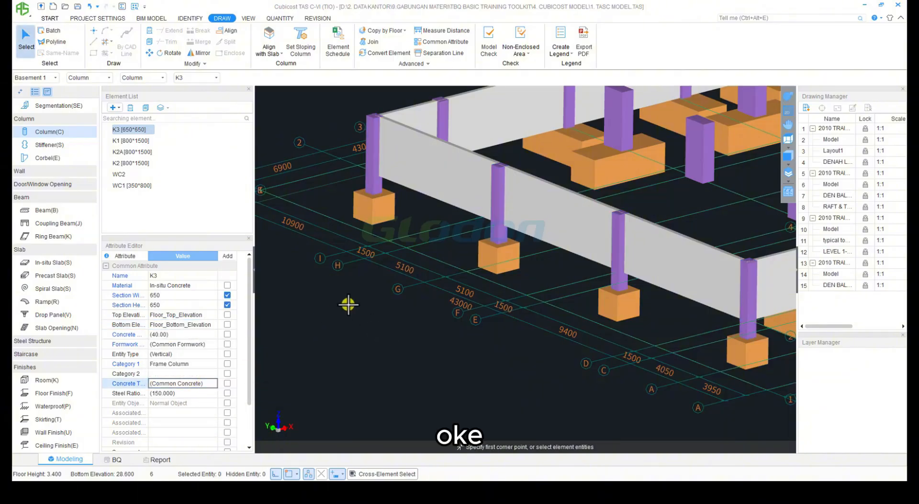
# Step: Return to the Blinding elements, choose Pasir Urug Pilecap and examine the blinding position around the lowered pile caps
pyautogui.scroll(-3, 76, 331)
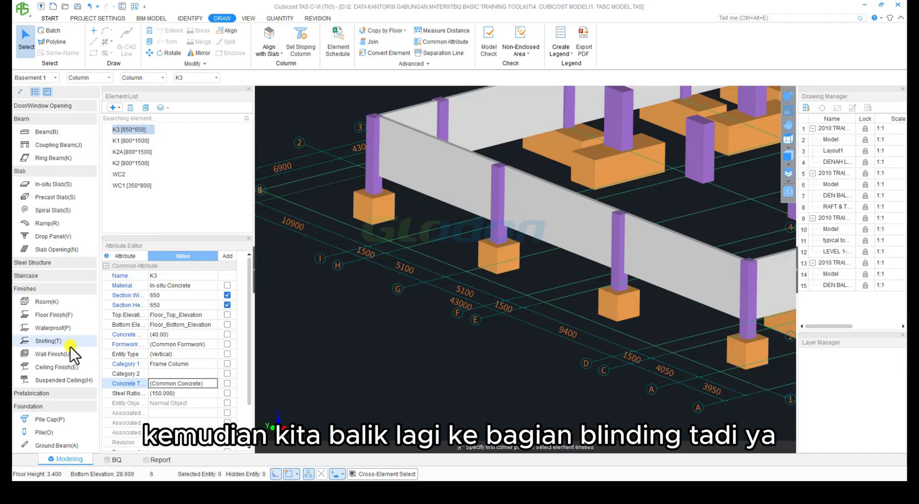
pyautogui.scroll(-3, 58, 298)
pyautogui.scroll(-3, 58, 299)
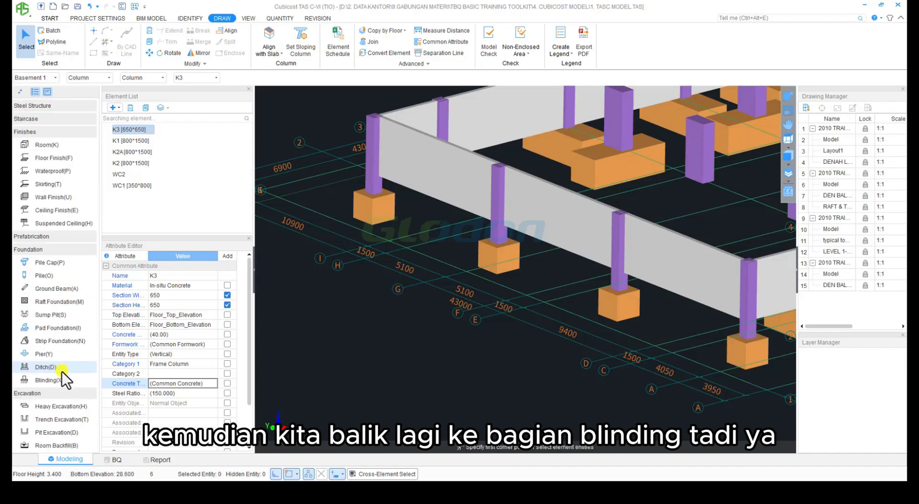
pyautogui.click(52, 379)
pyautogui.moveTo(377, 312); pyautogui.dragTo(382, 336, button='middle')
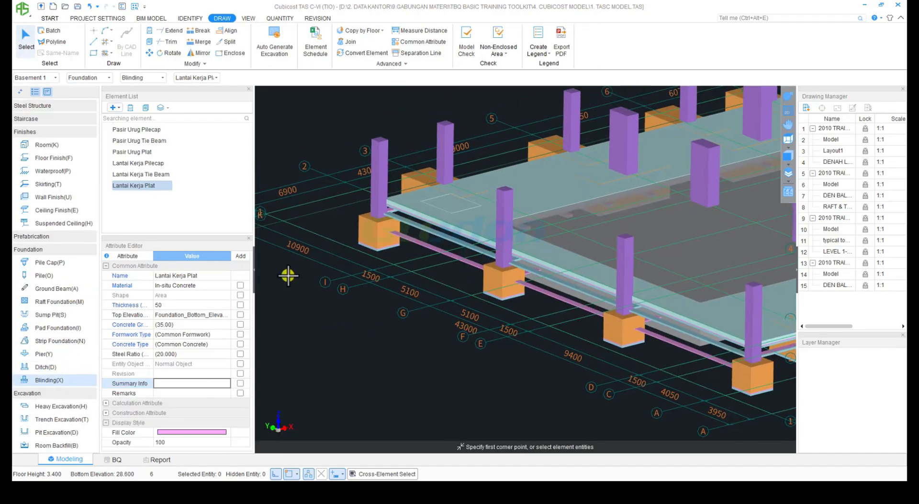
pyautogui.click(152, 129)
pyautogui.moveTo(544, 322); pyautogui.dragTo(371, 287, button='middle')
pyautogui.scroll(-1, 371, 287)
pyautogui.press('Escape')
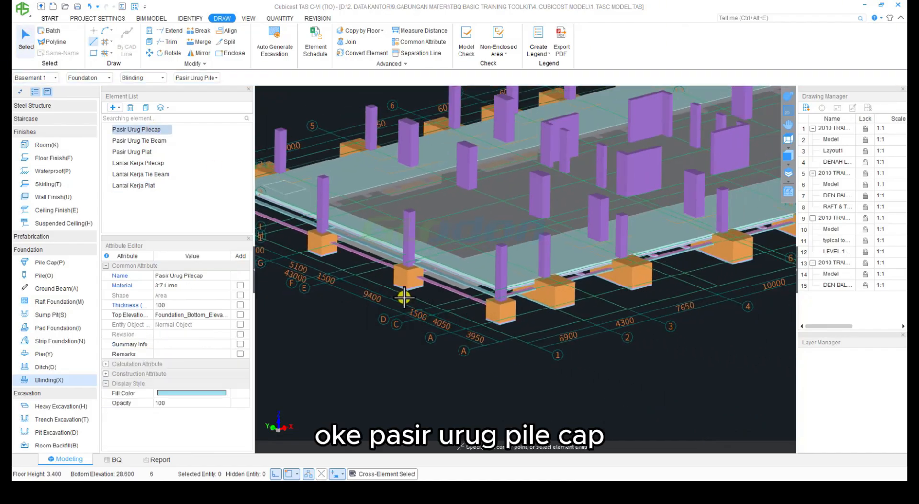
pyautogui.moveTo(494, 318); pyautogui.dragTo(470, 314, button='middle')
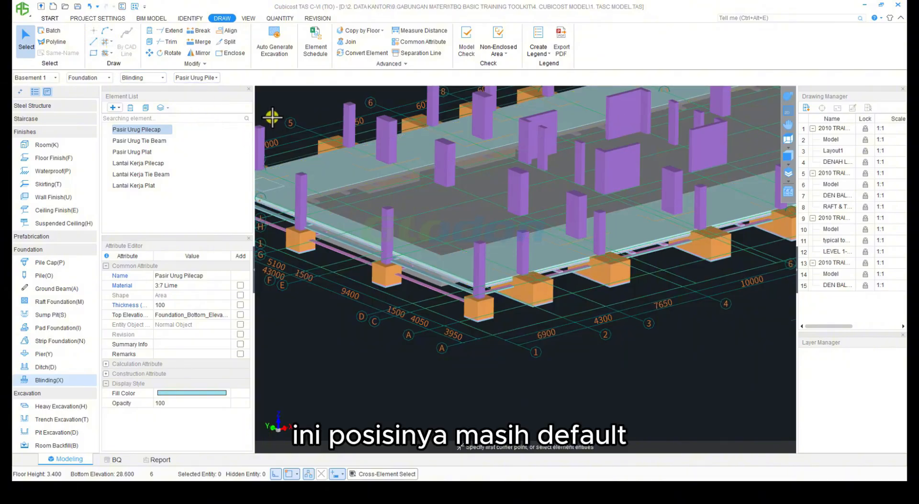
# Step: Configure auto-generated pit excavation with a 0 mm working space width, slopes from the blinding soffit and manual generation mode
pyautogui.click(275, 44)
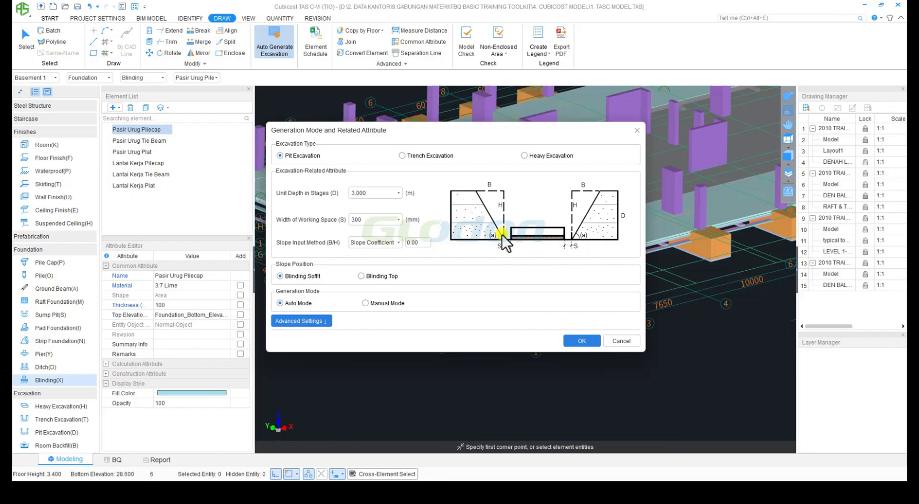
pyautogui.doubleClick(378, 220)
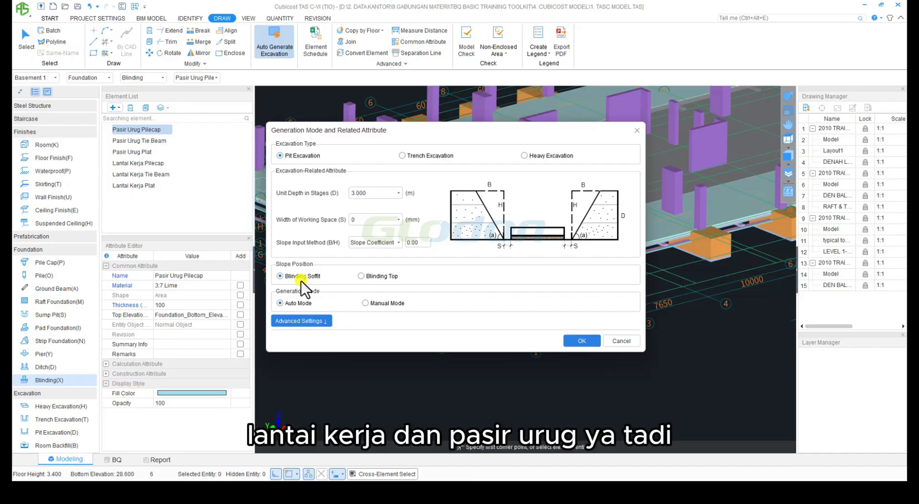
pyautogui.click(365, 303)
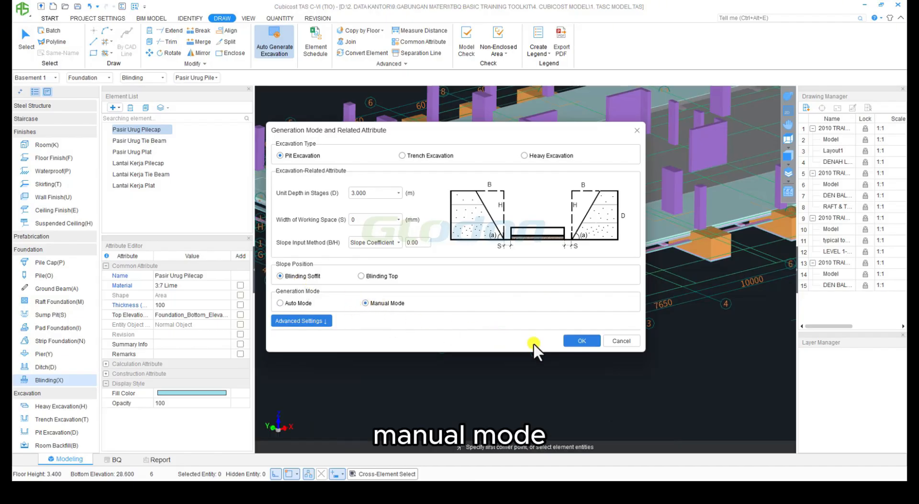
pyautogui.click(571, 341)
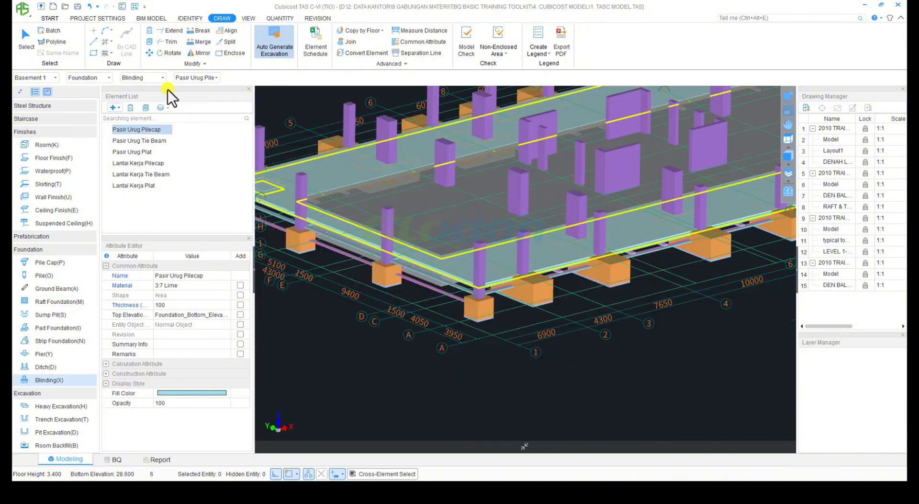
# Step: Batch-select the Lantai Kerja Pilecap blinding as the basis for the pit excavation
pyautogui.click(56, 31)
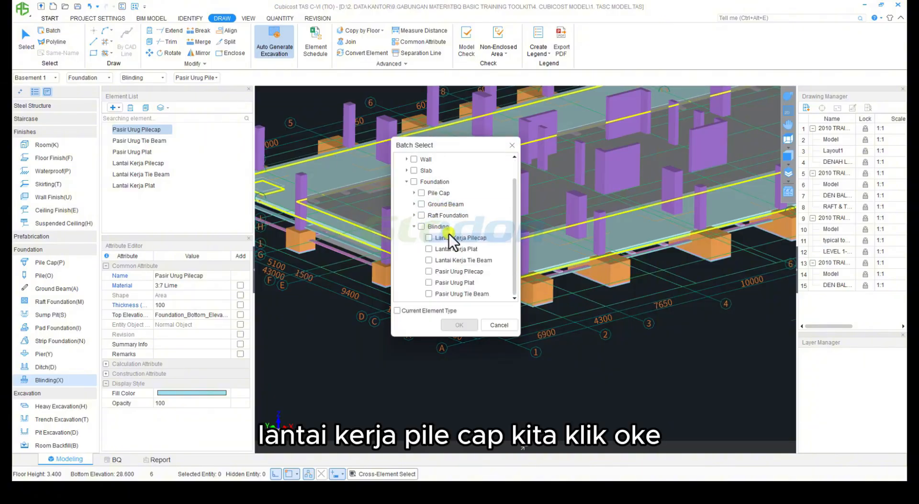
pyautogui.click(428, 238)
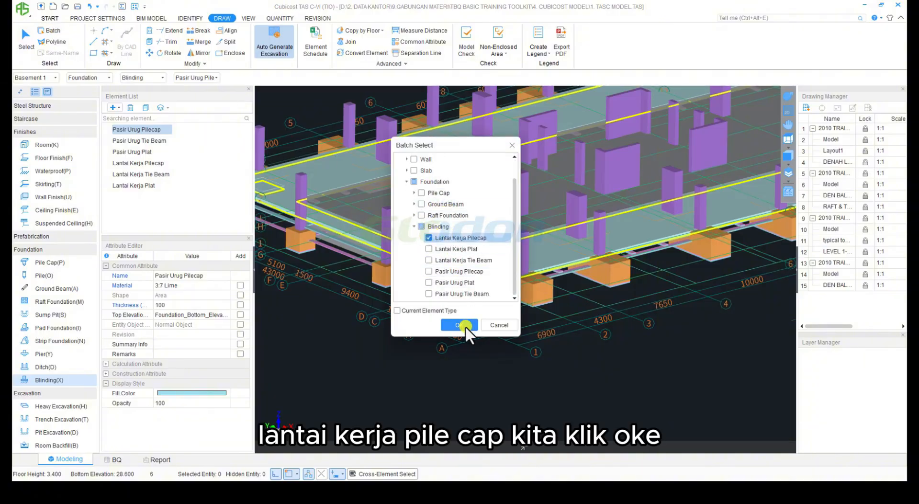
pyautogui.click(459, 324)
pyautogui.scroll(6, 469, 325)
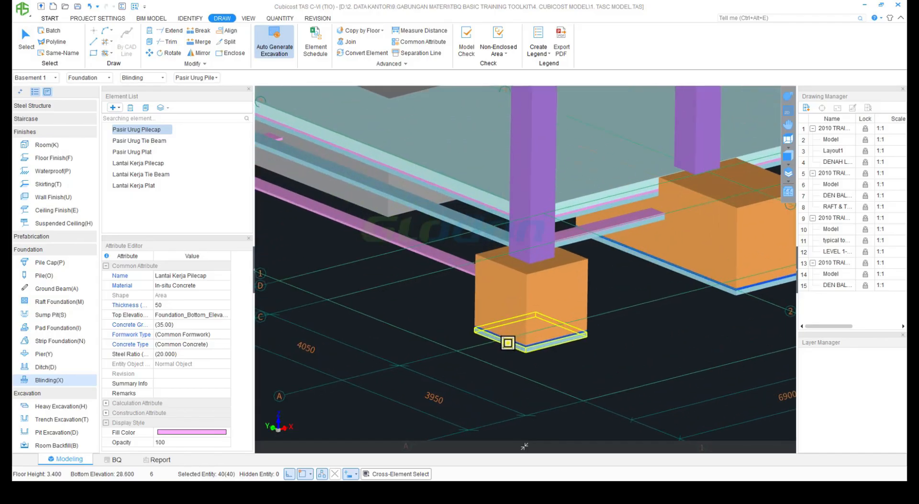
# Step: Batch-select the Pasir Urug Pilecap blinding instead and generate the pit excavations beneath the pile caps from it
pyautogui.click(50, 31)
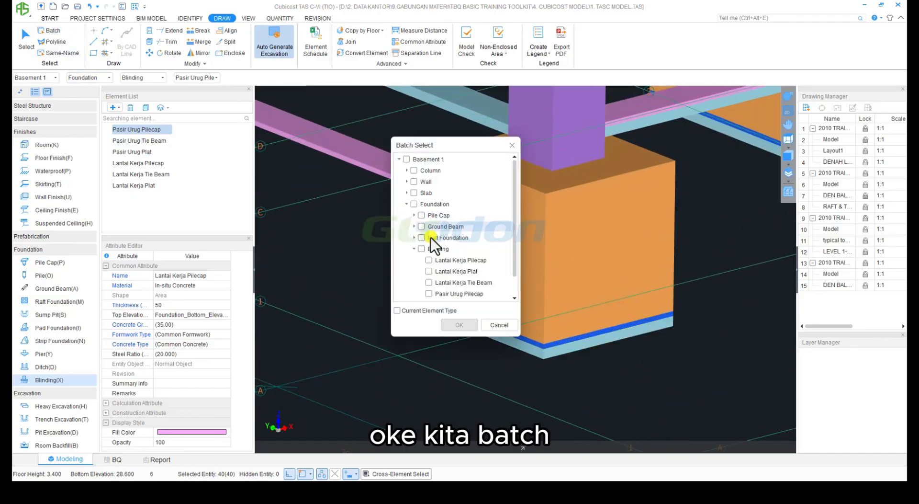
pyautogui.scroll(-1, 458, 262)
pyautogui.click(428, 271)
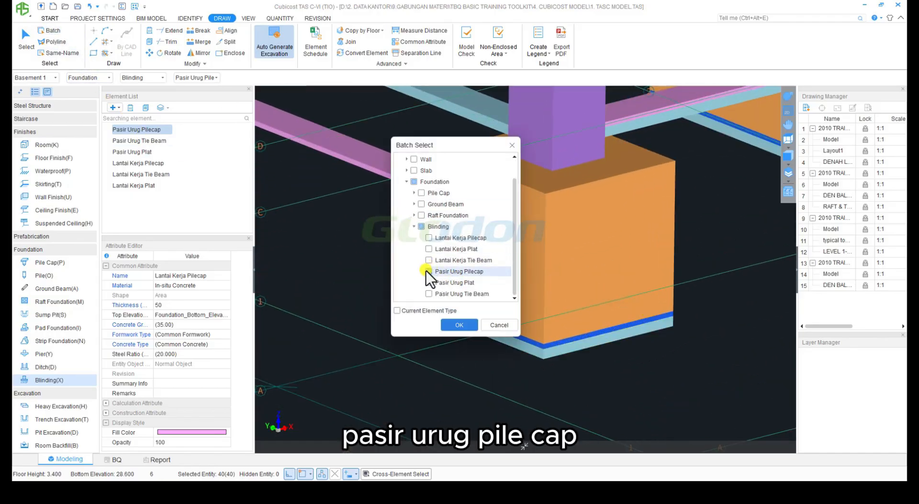
pyautogui.click(456, 325)
pyautogui.scroll(-5, 359, 224)
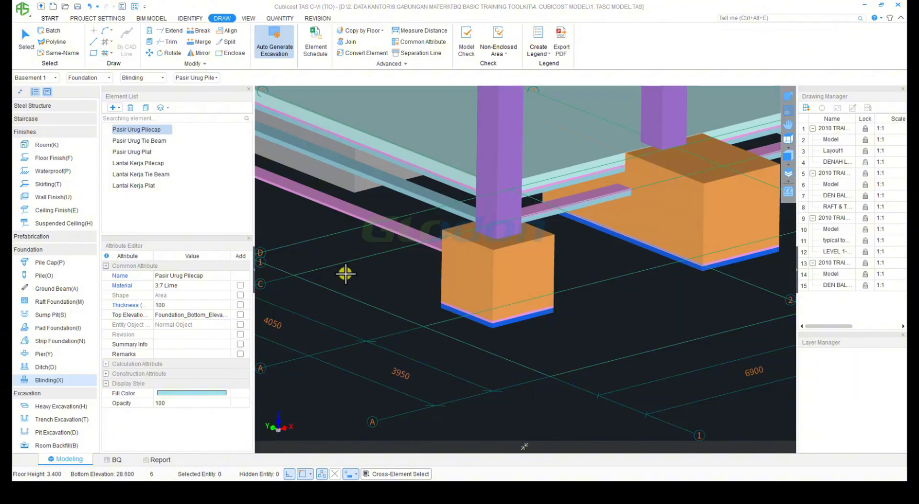
pyautogui.rightClick(345, 274)
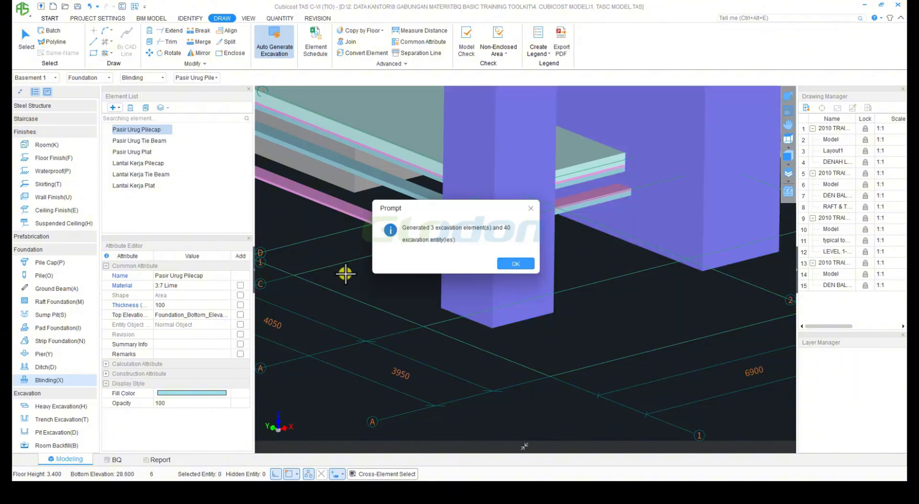
pyautogui.click(507, 263)
pyautogui.scroll(-5, 509, 263)
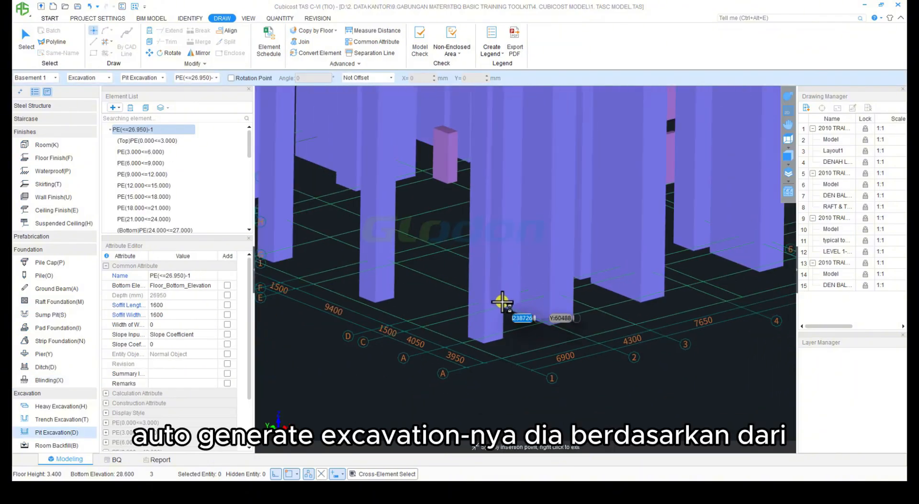
pyautogui.scroll(-5, 488, 283)
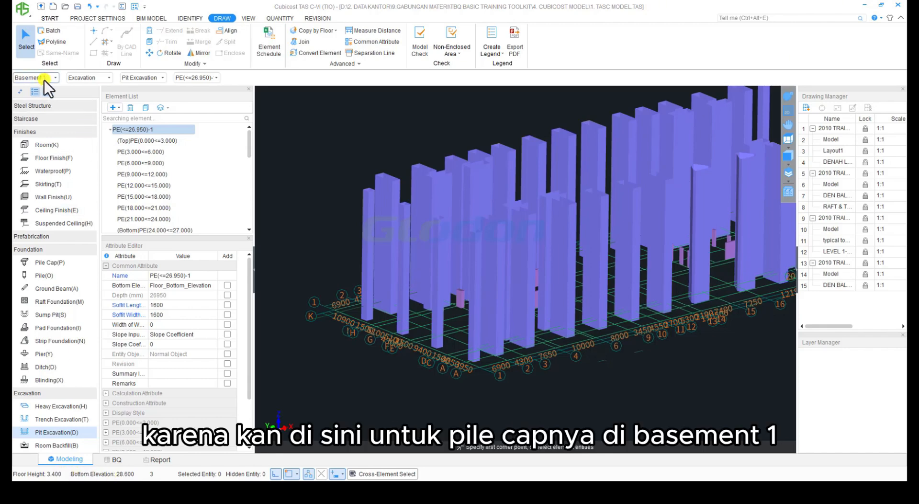
# Step: Check the Ground Elevation in the project information and compare it with the extent of the generated pit excavations
pyautogui.click(105, 18)
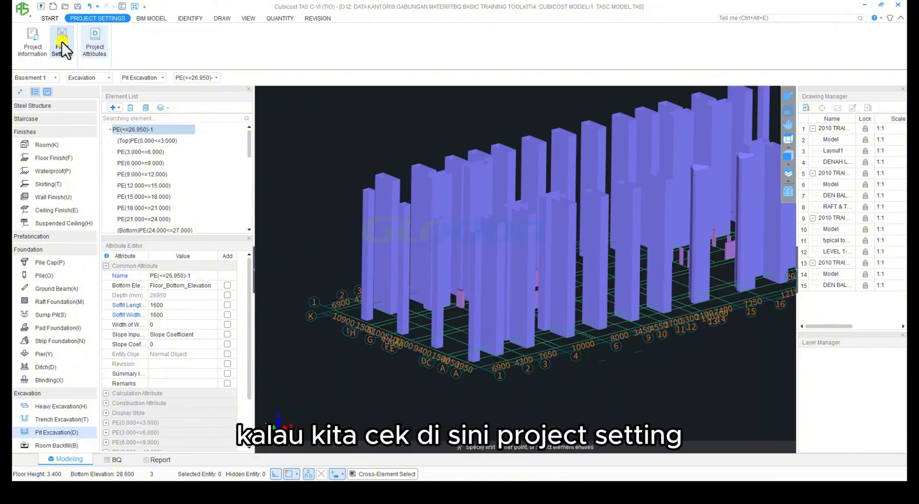
pyautogui.click(34, 42)
pyautogui.click(282, 266)
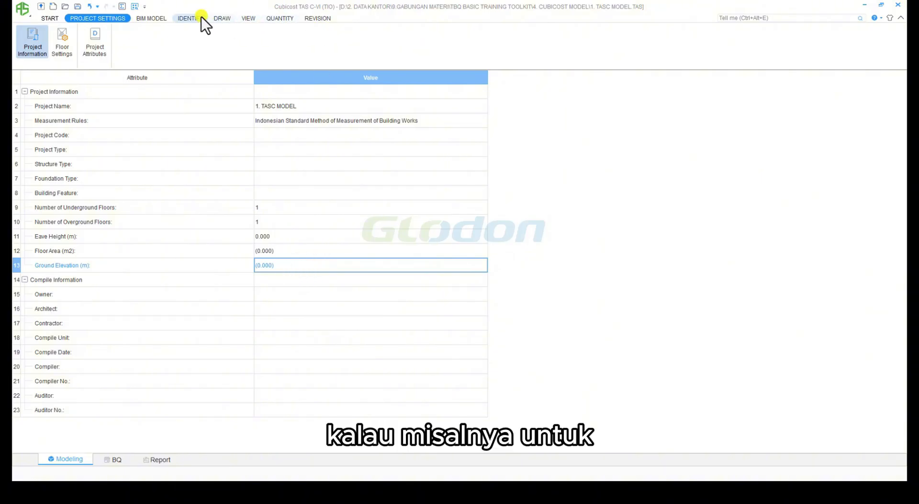
pyautogui.click(225, 19)
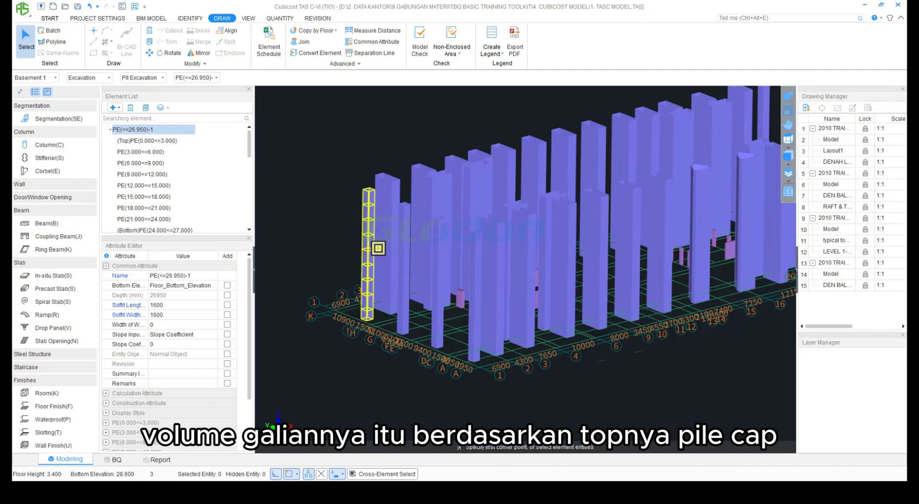
pyautogui.scroll(5, 358, 230)
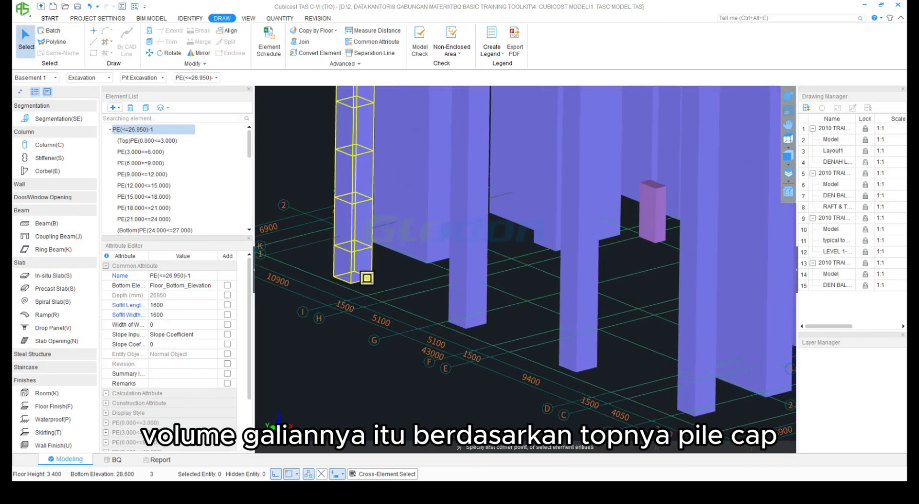
# Step: Undo the pit excavation generation and return to the Blinding elements
pyautogui.click(92, 10)
pyautogui.scroll(-8, 447, 266)
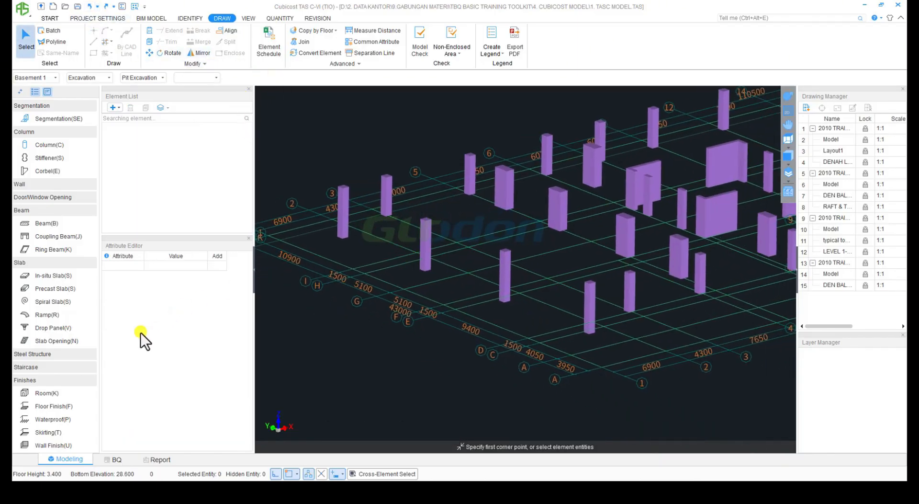
pyautogui.scroll(-3, 96, 343)
pyautogui.scroll(-1, 93, 347)
pyautogui.scroll(-2, 79, 378)
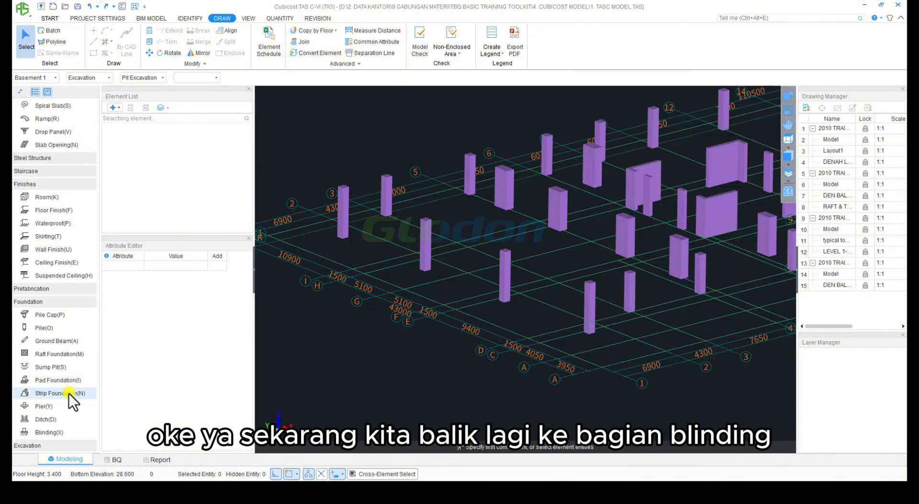
pyautogui.click(57, 428)
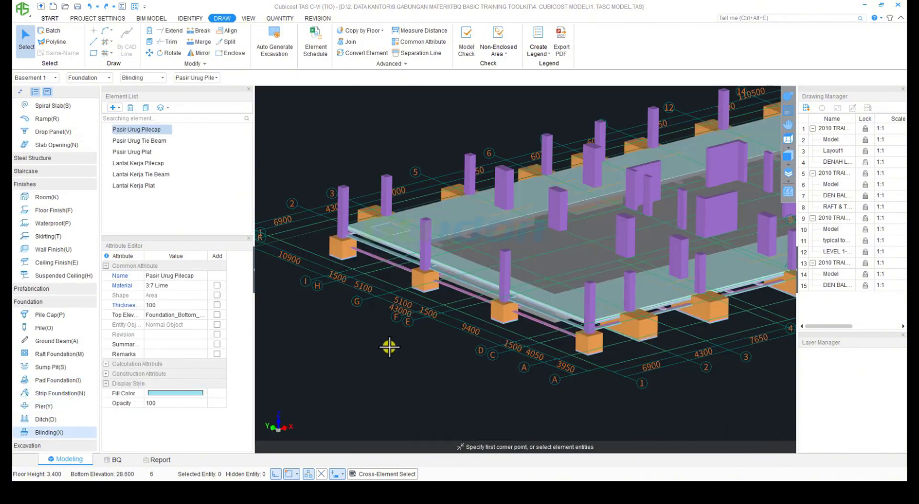
pyautogui.moveTo(389, 347); pyautogui.dragTo(275, 304, button='middle')
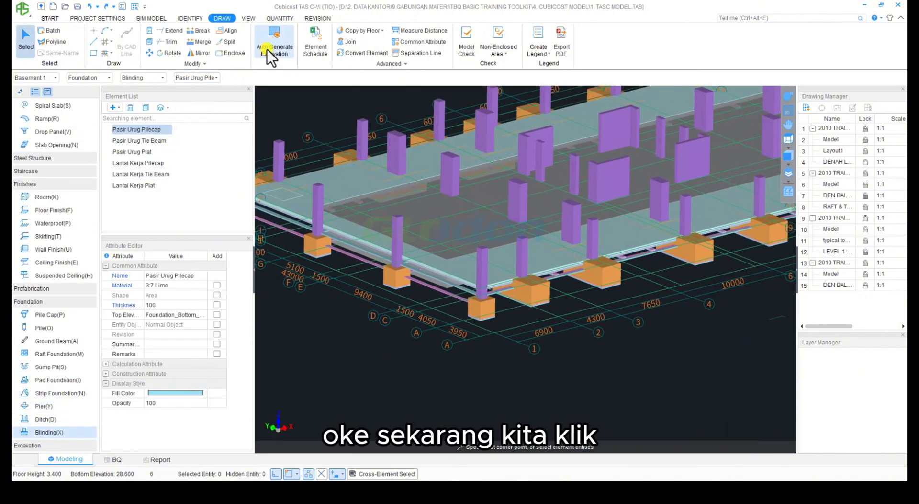
# Step: Compare the Ground Elevation in the project information with the Basement 1 bottom elevation in the floor settings
pyautogui.click(77, 19)
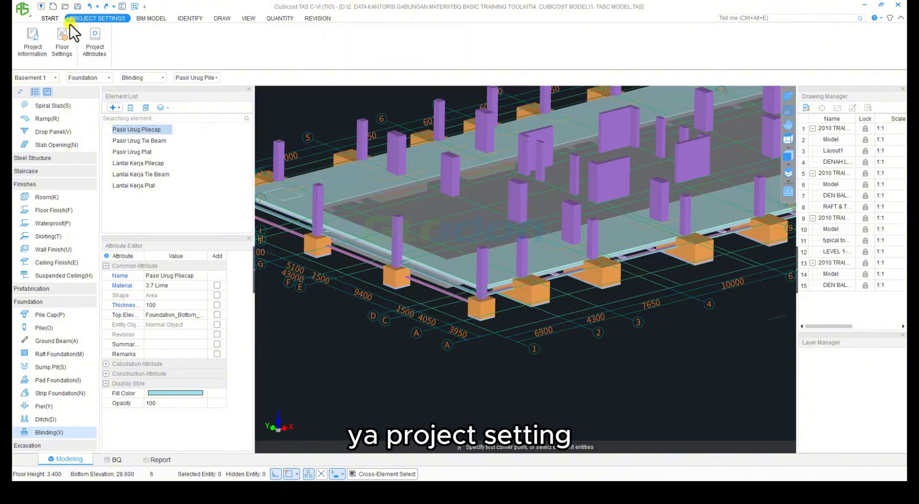
pyautogui.click(33, 40)
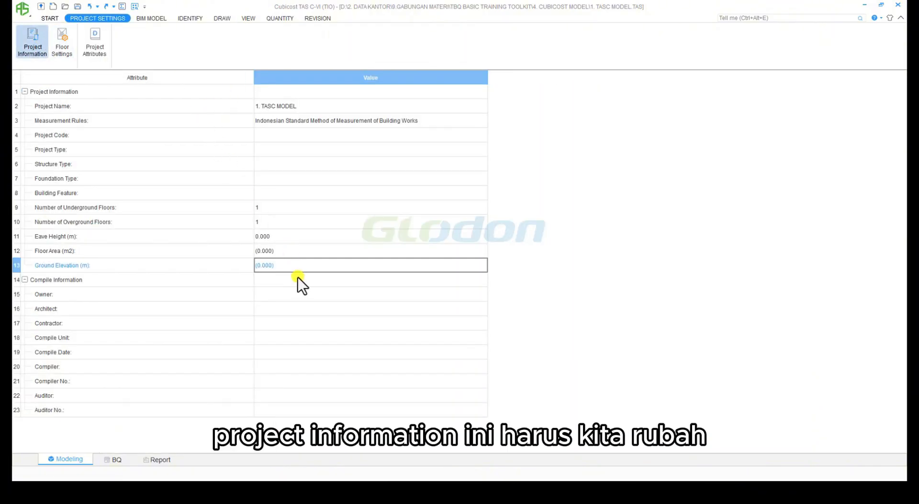
pyautogui.click(311, 266)
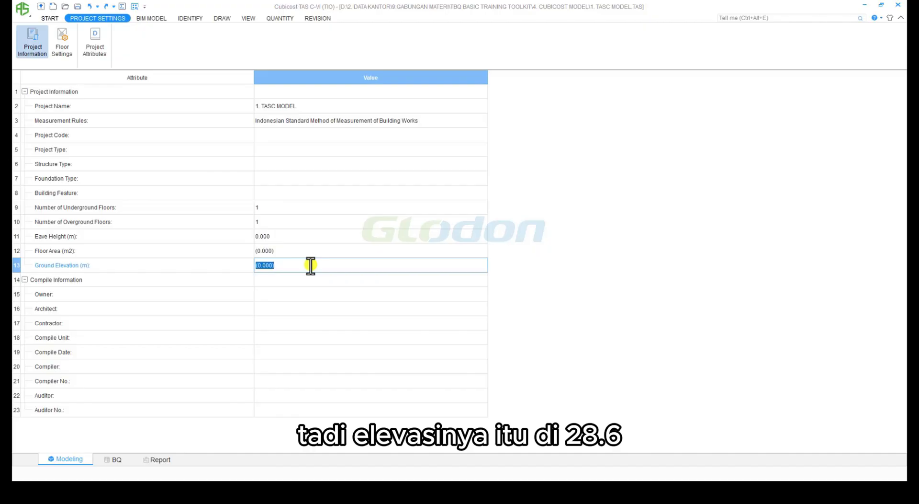
pyautogui.click(609, 232)
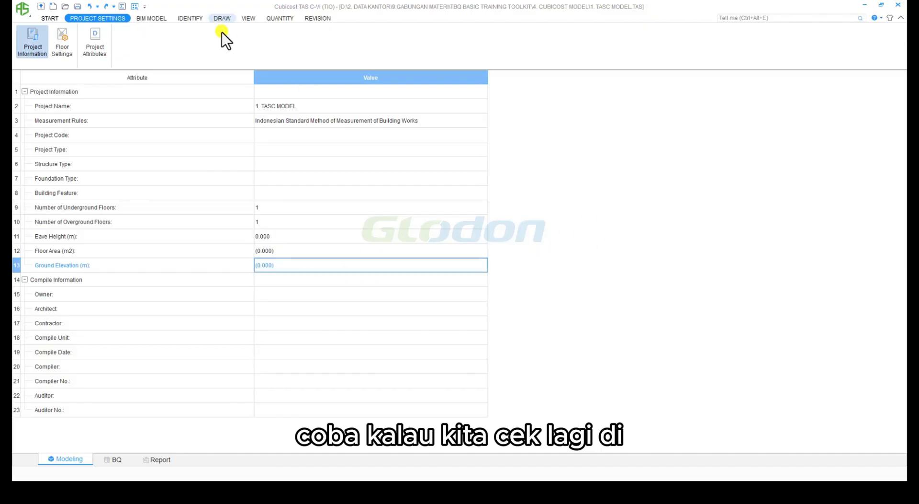
pyautogui.click(63, 40)
pyautogui.scroll(-1, 307, 213)
pyautogui.click(306, 214)
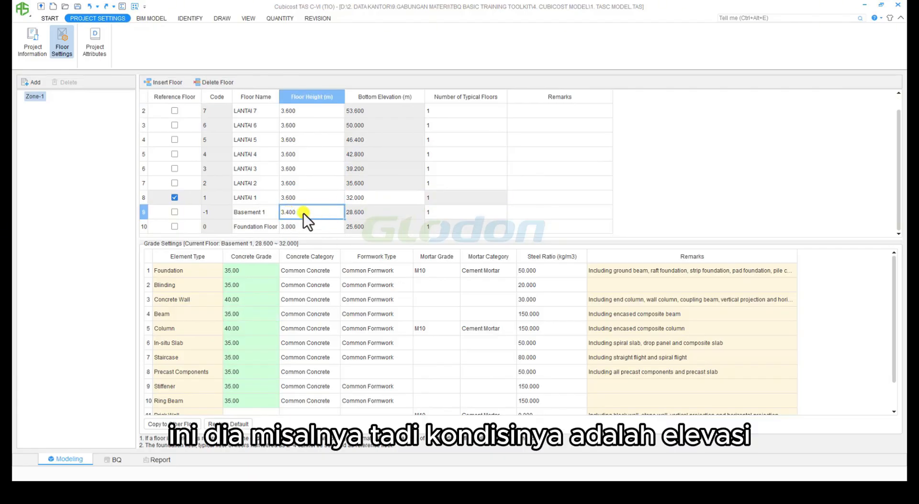
pyautogui.click(257, 214)
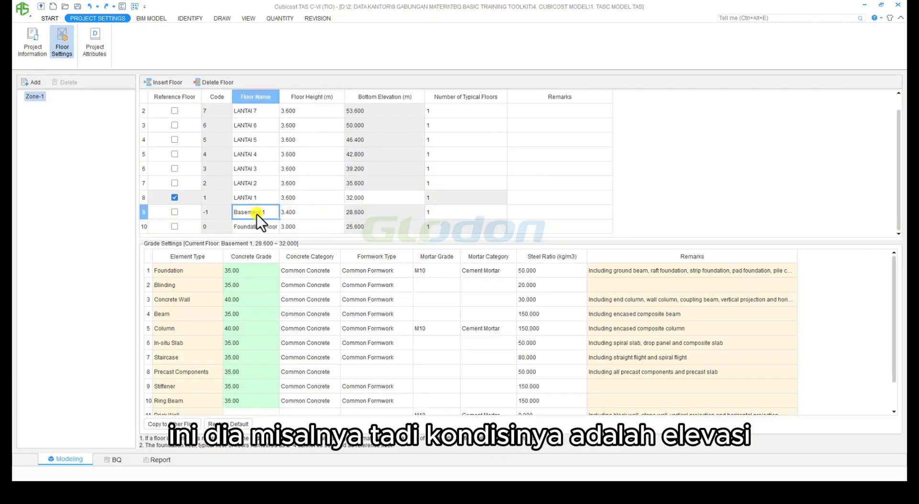
pyautogui.click(381, 214)
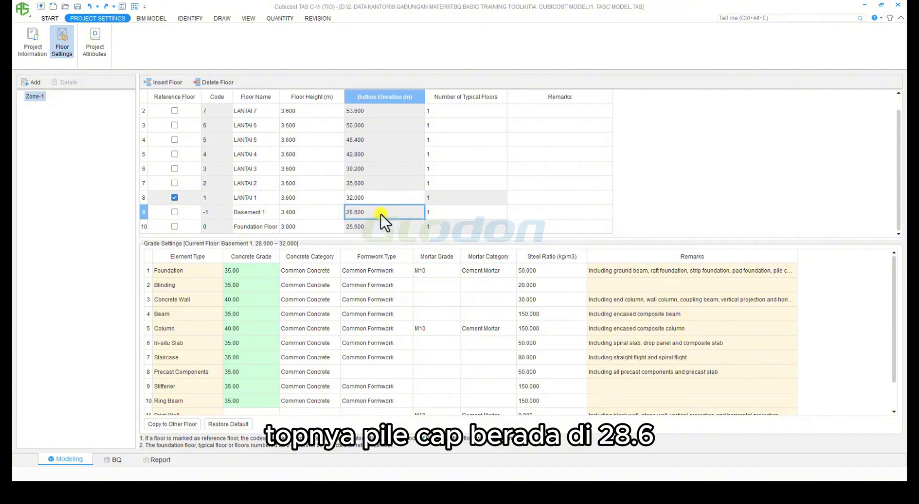
pyautogui.click(62, 42)
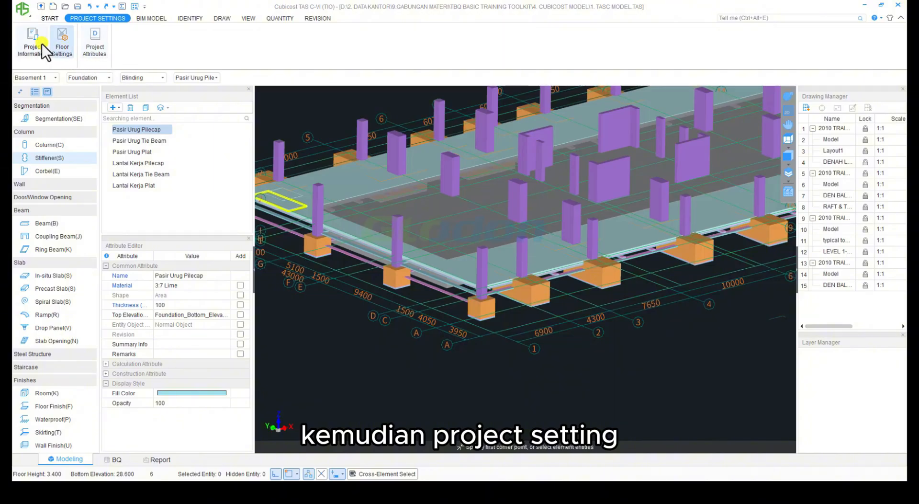
# Step: Set the project's Ground Elevation to 28.6 m in the project information
pyautogui.click(40, 43)
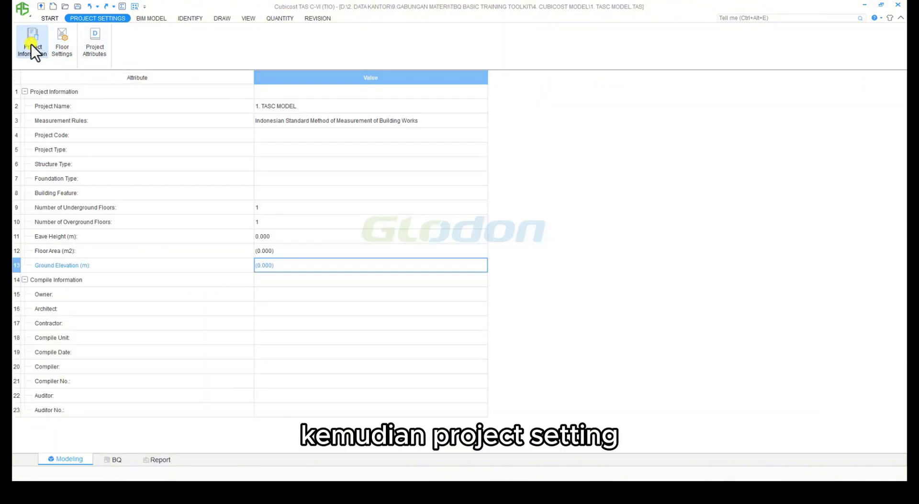
pyautogui.click(273, 261)
pyautogui.moveTo(287, 269); pyautogui.dragTo(225, 261)
pyautogui.write('2')
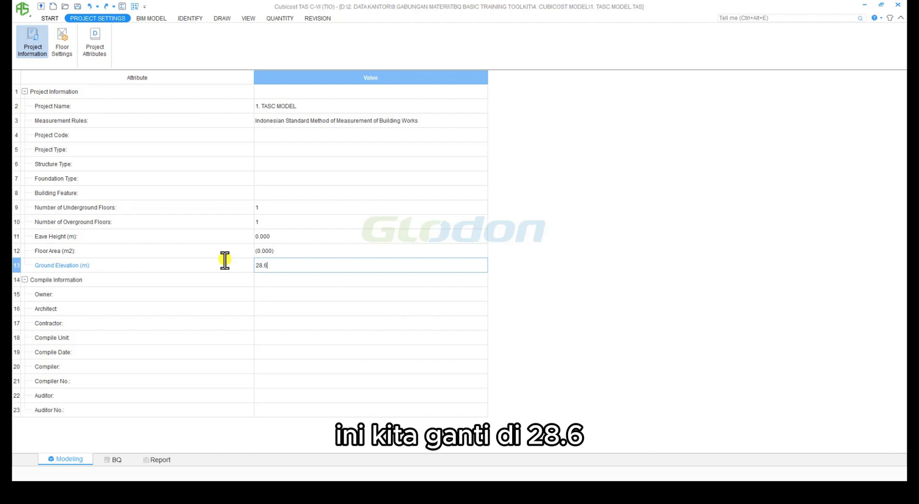
pyautogui.write('8.6')
pyautogui.press('Return')
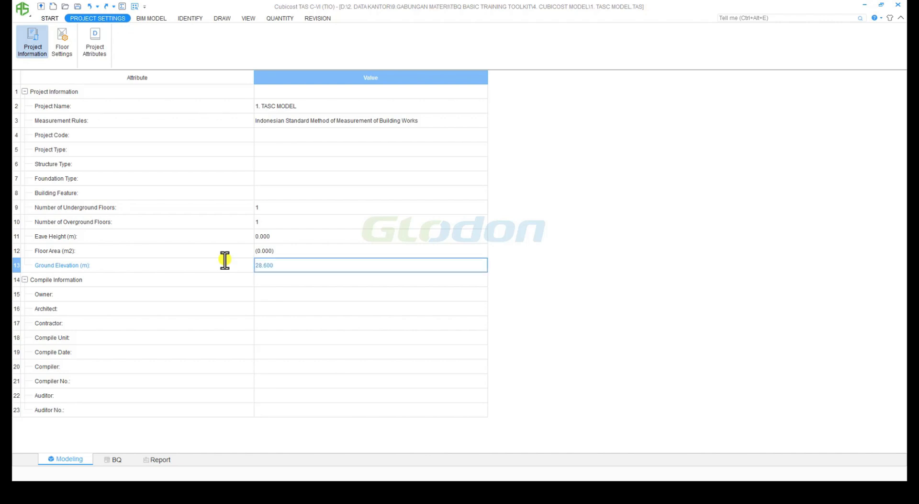
# Step: Generate pit excavations in Manual Mode from all Pasir Urug Pilecap blinding on Basement 1
pyautogui.click(218, 19)
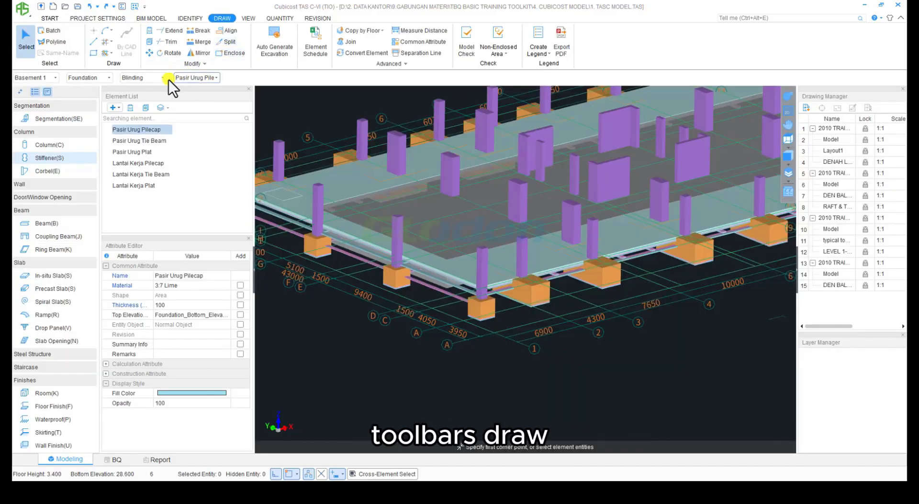
pyautogui.click(274, 43)
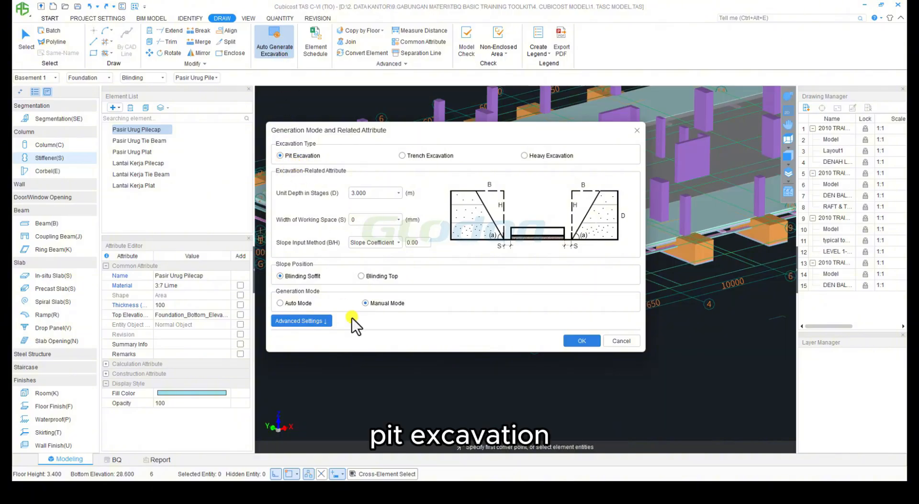
pyautogui.click(581, 343)
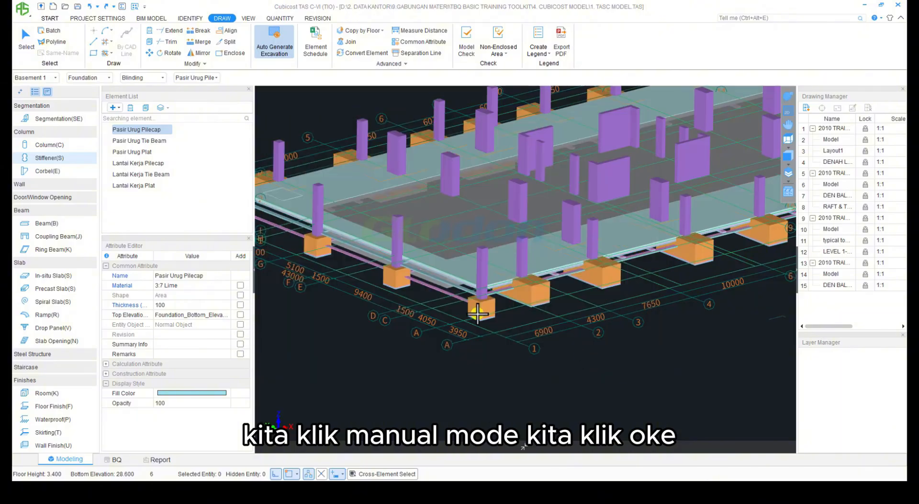
pyautogui.click(50, 30)
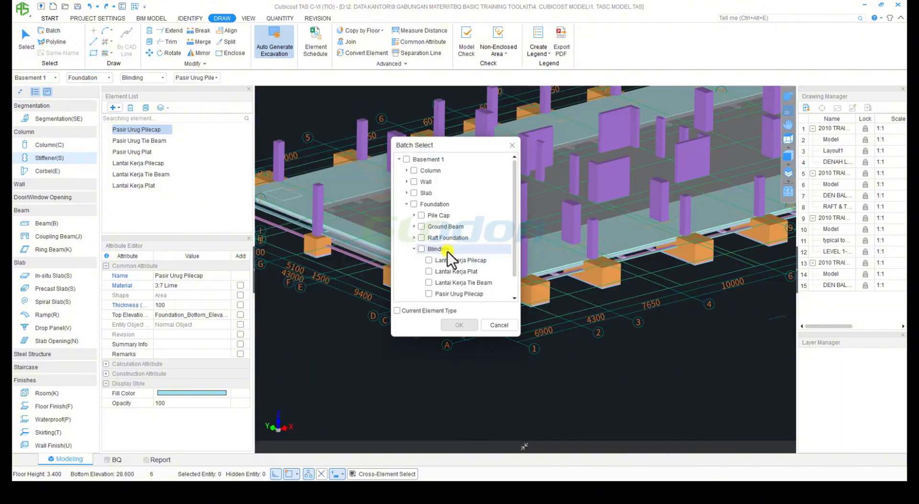
pyautogui.scroll(-1, 447, 252)
pyautogui.click(429, 271)
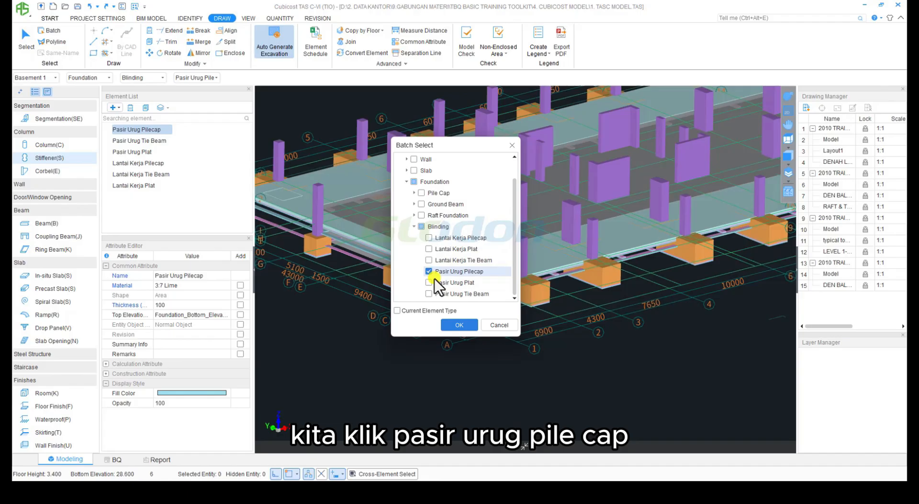
pyautogui.click(456, 324)
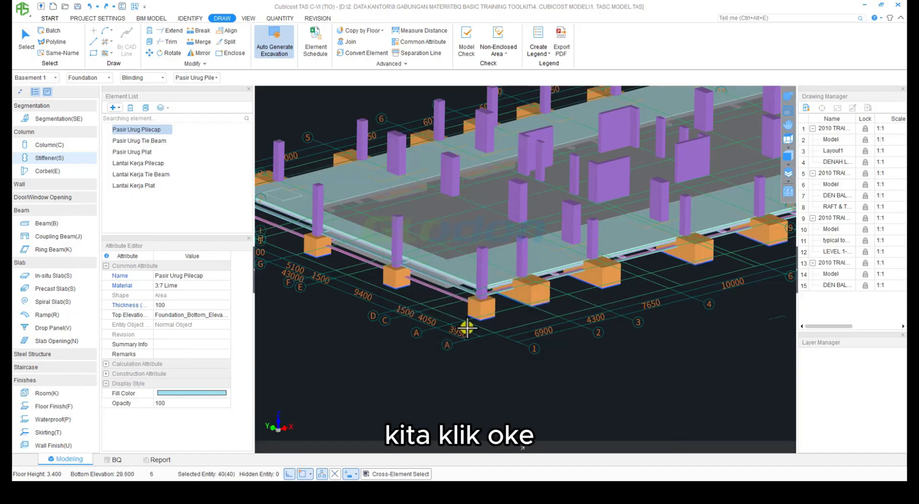
pyautogui.scroll(5, 479, 324)
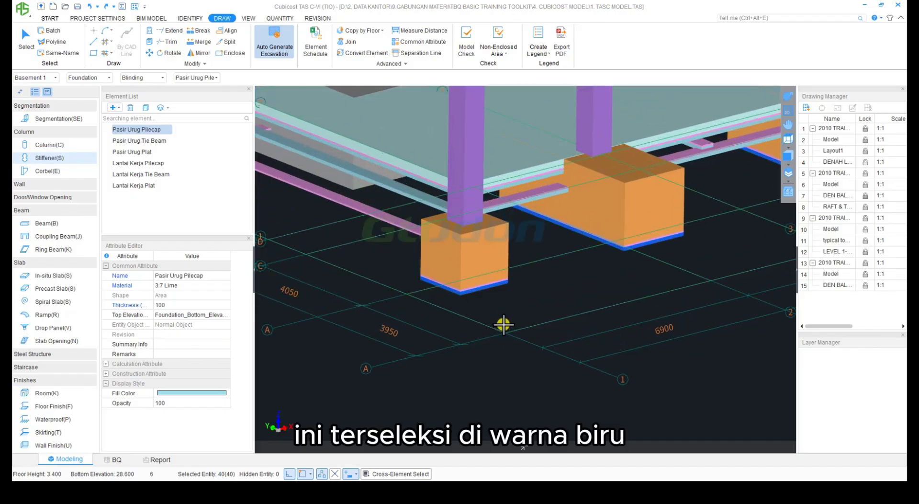
pyautogui.rightClick(503, 325)
pyautogui.click(522, 259)
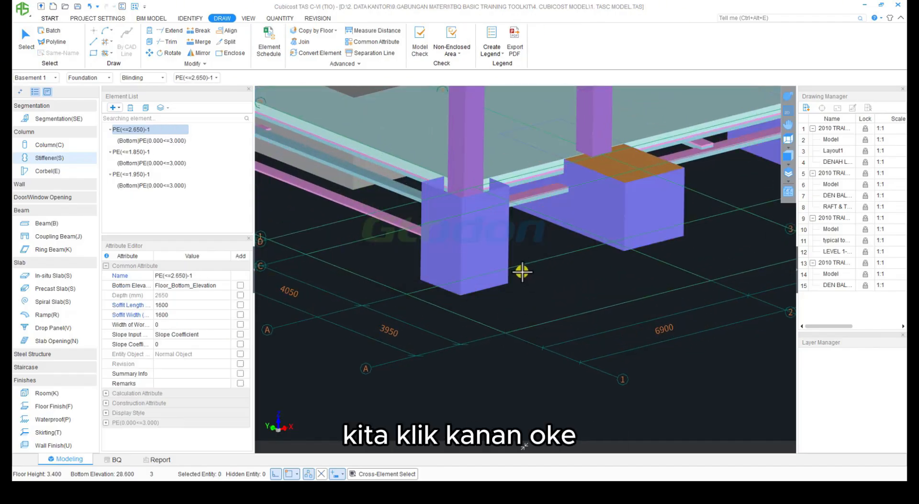
# Step: Examine the generated pit excavations around the pile caps in 3D, comparing their upper level with the pile cap tops
pyautogui.scroll(-8, 522, 271)
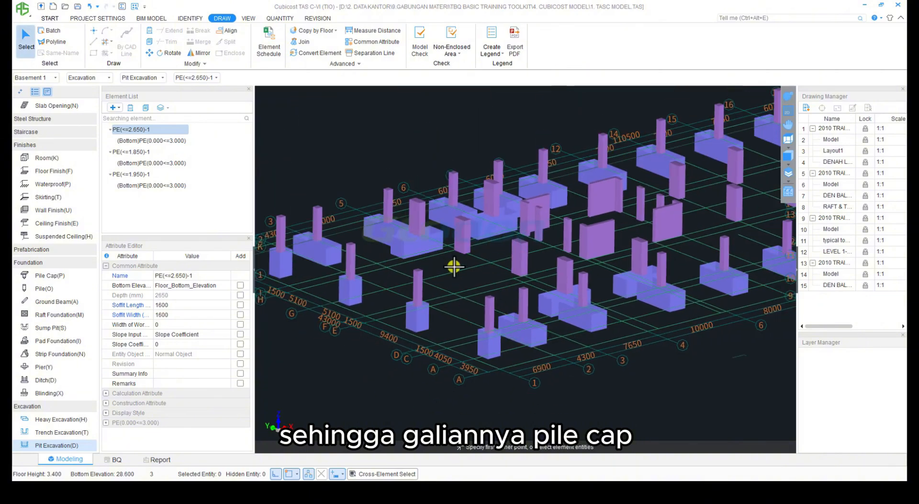
pyautogui.scroll(5, 454, 266)
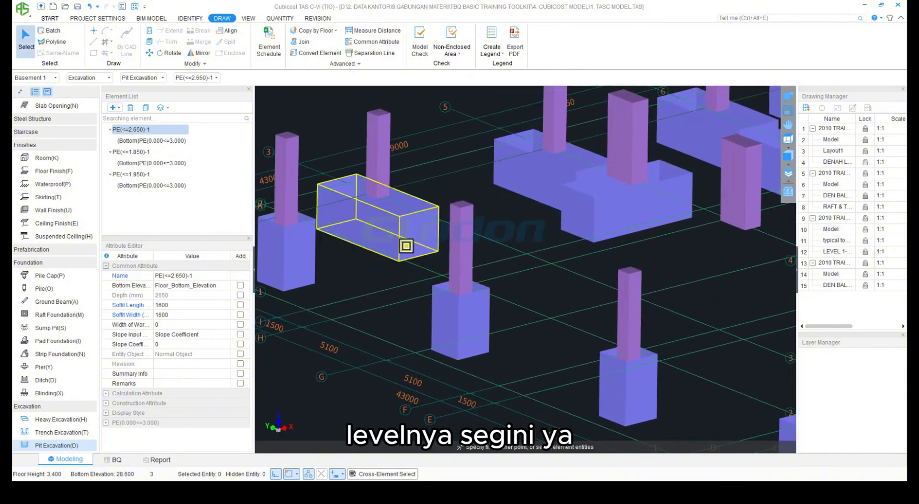
pyautogui.scroll(-2, 420, 237)
pyautogui.moveTo(447, 281); pyautogui.dragTo(403, 263, button='middle')
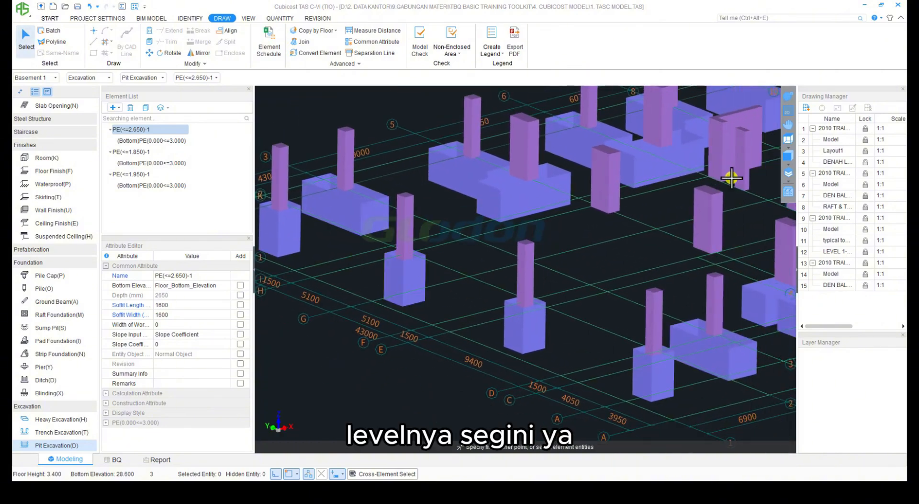
pyautogui.click(786, 98)
pyautogui.moveTo(630, 181); pyautogui.dragTo(473, 240)
pyautogui.scroll(1, 473, 240)
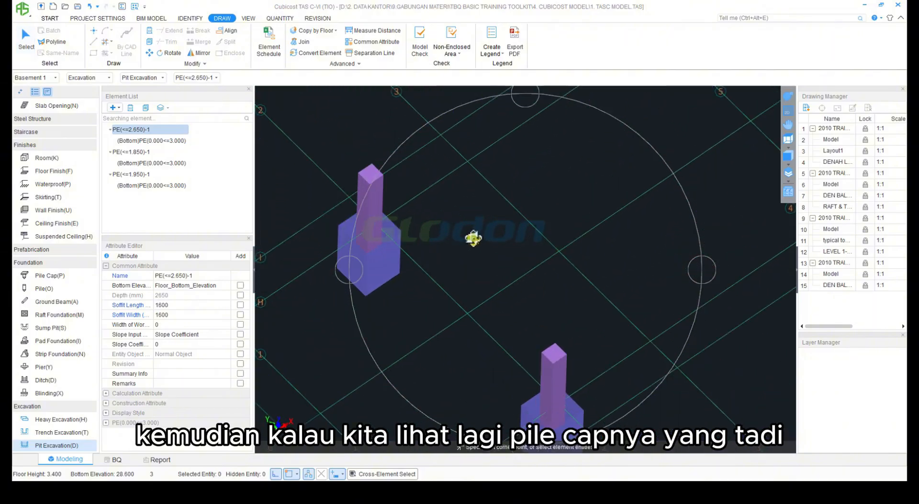
pyautogui.scroll(-1, 473, 239)
pyautogui.scroll(3, 409, 249)
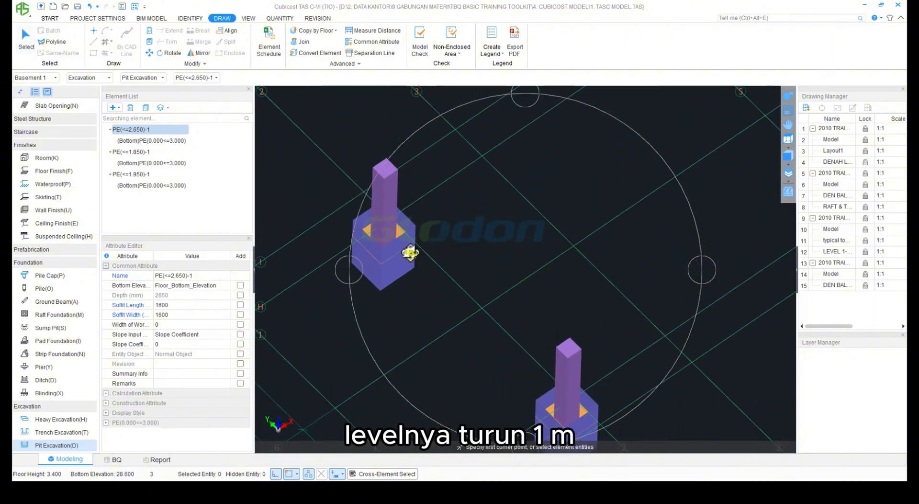
pyautogui.scroll(5, 329, 215)
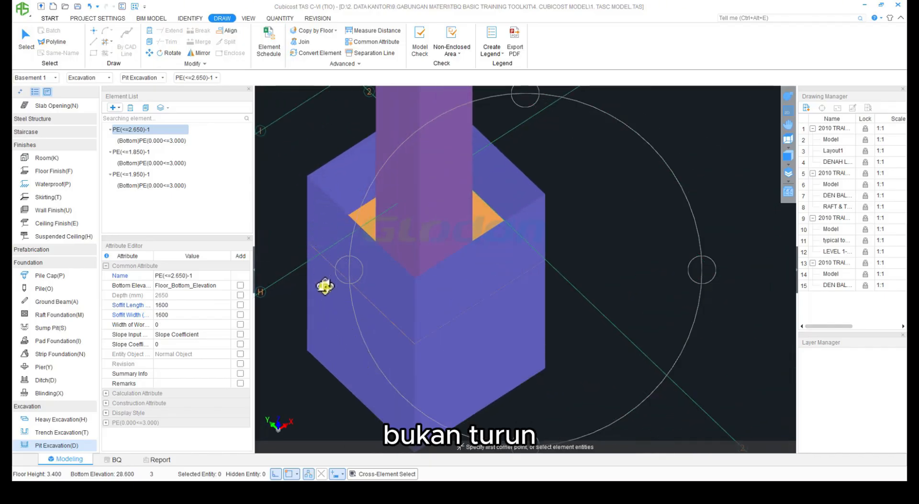
pyautogui.scroll(-8, 433, 254)
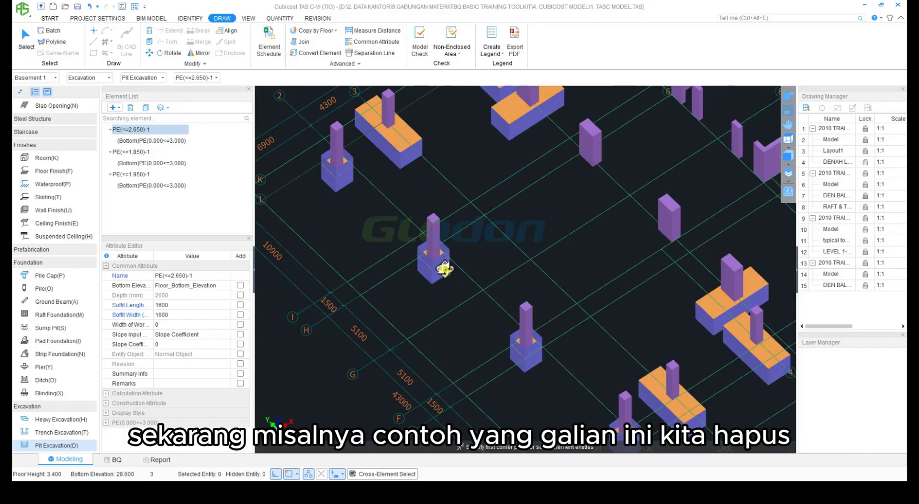
# Step: Delete the pit excavations around the four small single-column pile caps along grid line 1
pyautogui.rightClick(442, 268)
pyautogui.click(433, 263)
pyautogui.moveTo(538, 359); pyautogui.dragTo(480, 282, button='middle')
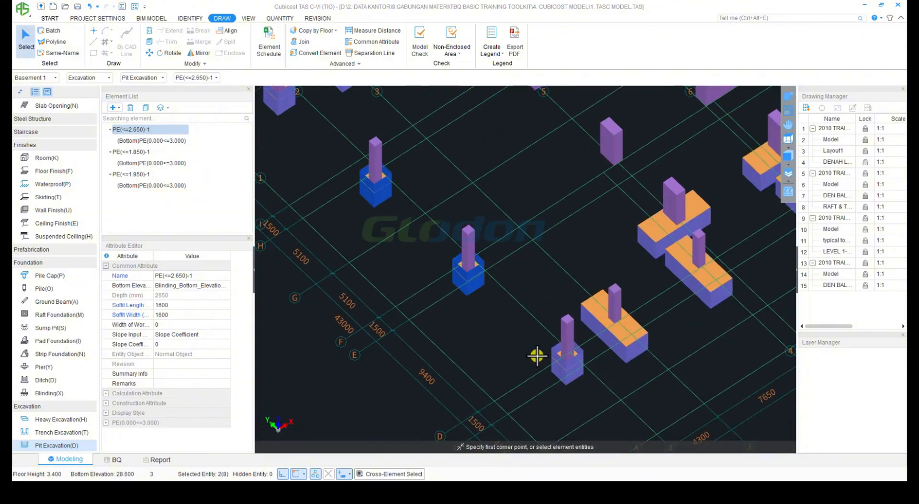
pyautogui.click(566, 363)
pyautogui.moveTo(422, 267); pyautogui.dragTo(586, 347, button='middle')
pyautogui.click(444, 187)
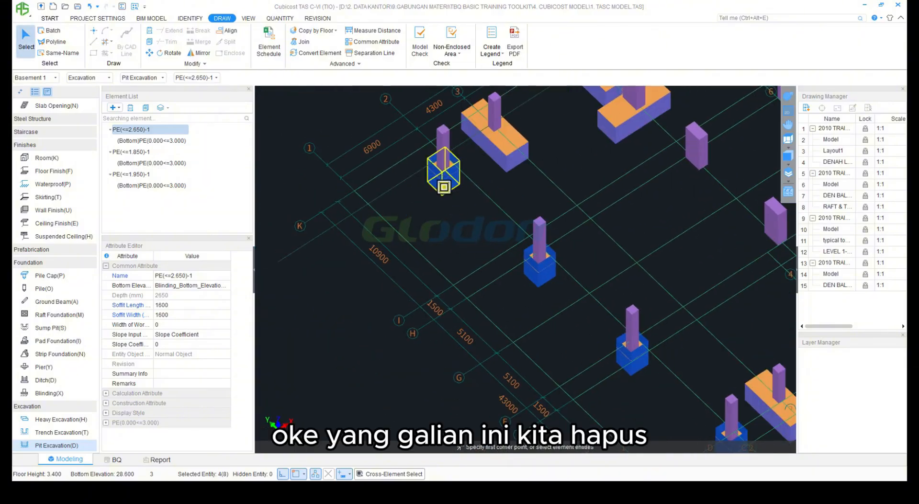
pyautogui.press('Delete')
pyautogui.scroll(2, 445, 187)
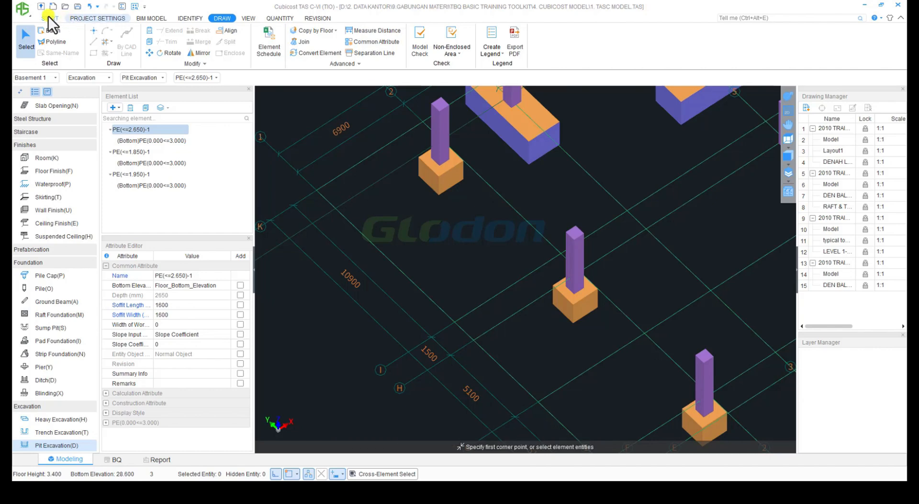
# Step: Set the project's Ground Elevation to 27.6 m in the project information
pyautogui.click(89, 18)
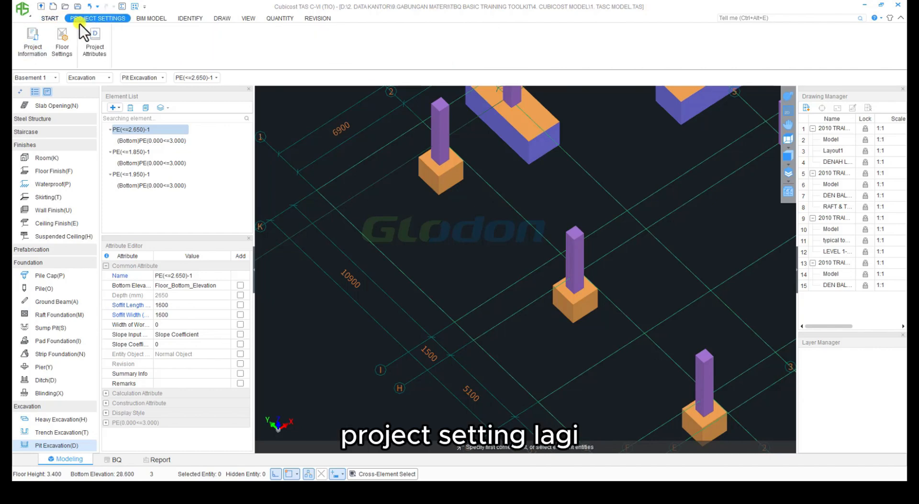
pyautogui.click(35, 36)
pyautogui.click(312, 265)
pyautogui.click(262, 267)
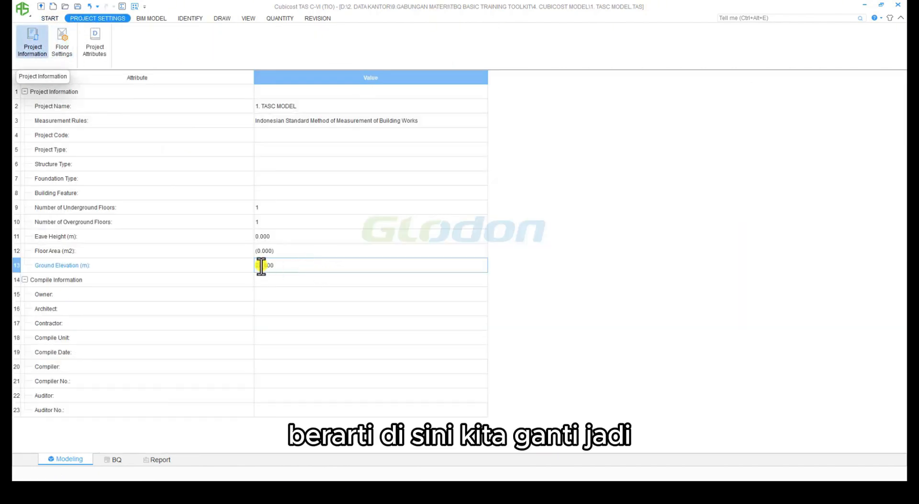
pyautogui.press('Delete')
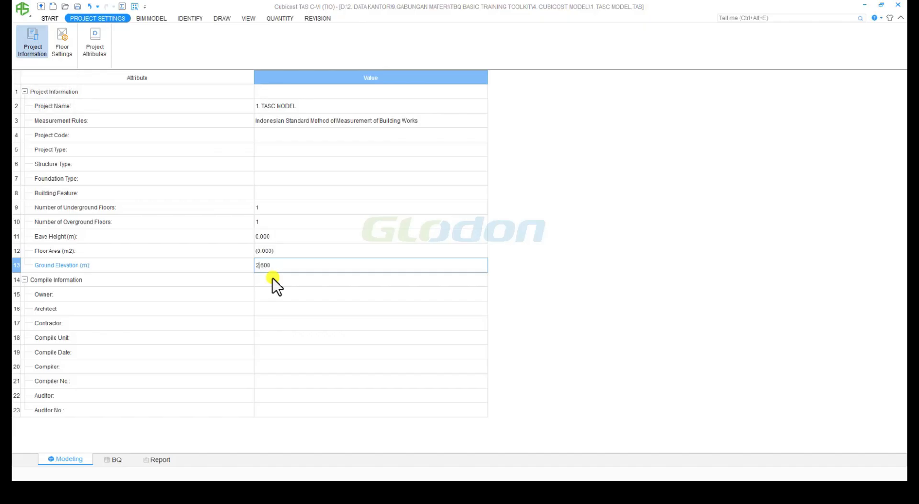
pyautogui.write('7')
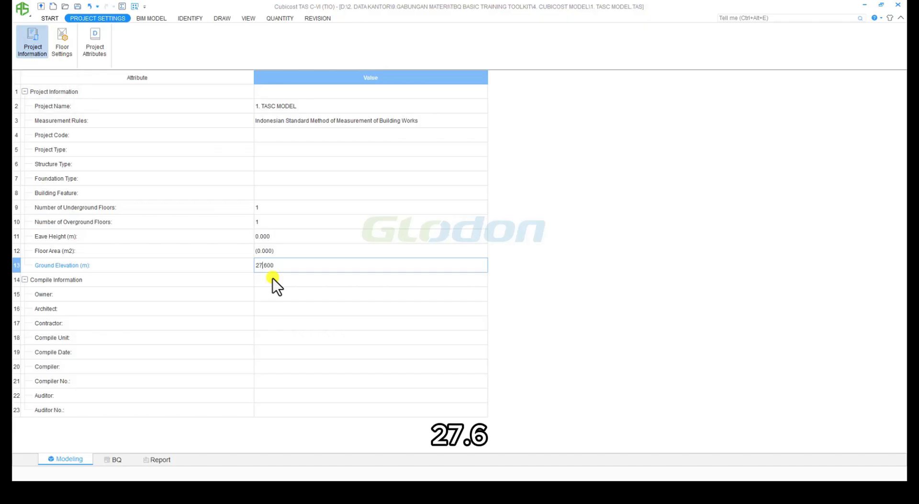
pyautogui.press('Return')
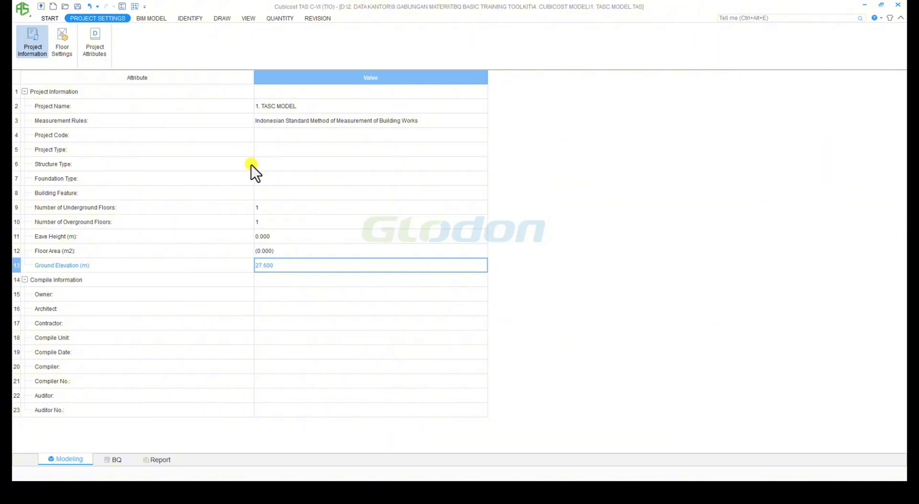
# Step: Return to the Blinding elements and set up automatic excavation generation as Pit Excavation in Manual Mode
pyautogui.click(223, 17)
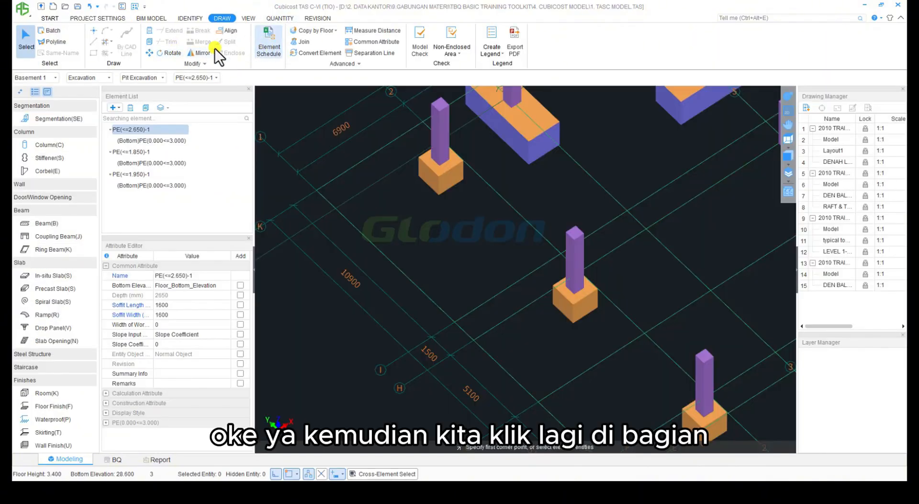
pyautogui.scroll(-4, 60, 362)
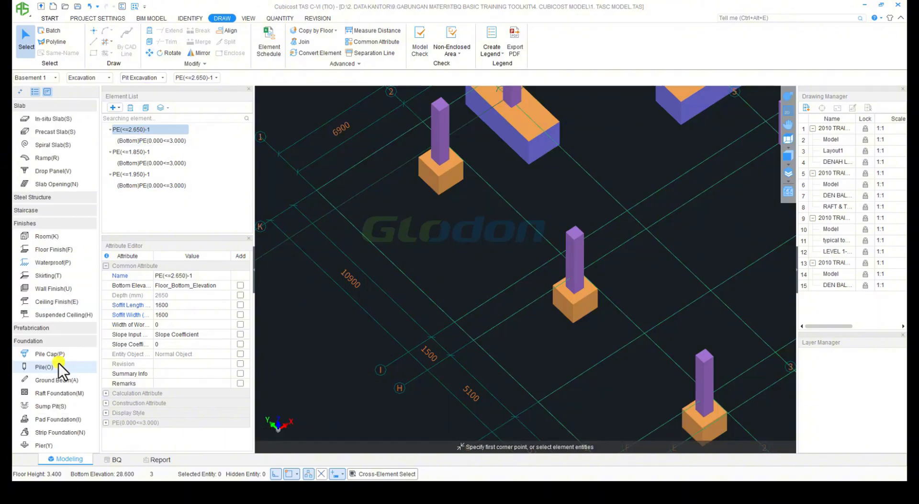
pyautogui.scroll(-3, 57, 350)
pyautogui.click(57, 341)
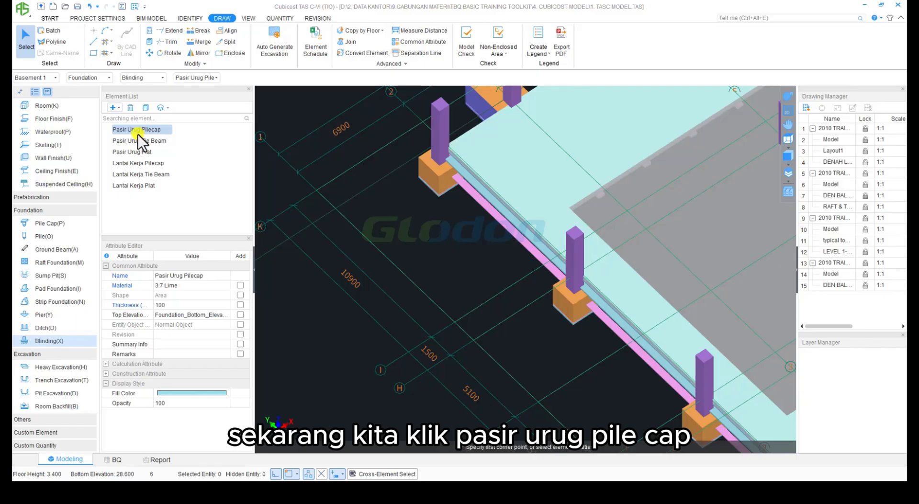
pyautogui.click(275, 48)
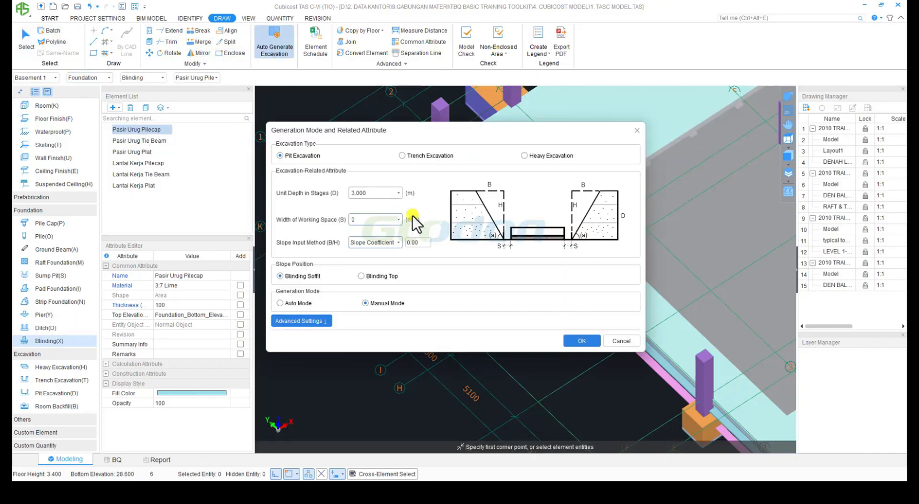
pyautogui.click(580, 341)
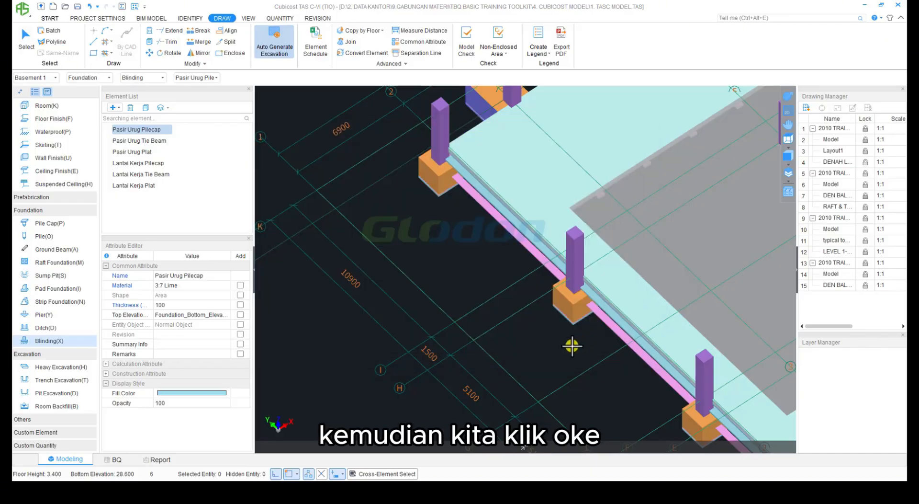
# Step: Generate pit excavations from the individually picked Pasir Urug Pilecap blinding under the four small pile caps along grid line 1
pyautogui.moveTo(564, 324); pyautogui.dragTo(476, 296, button='middle')
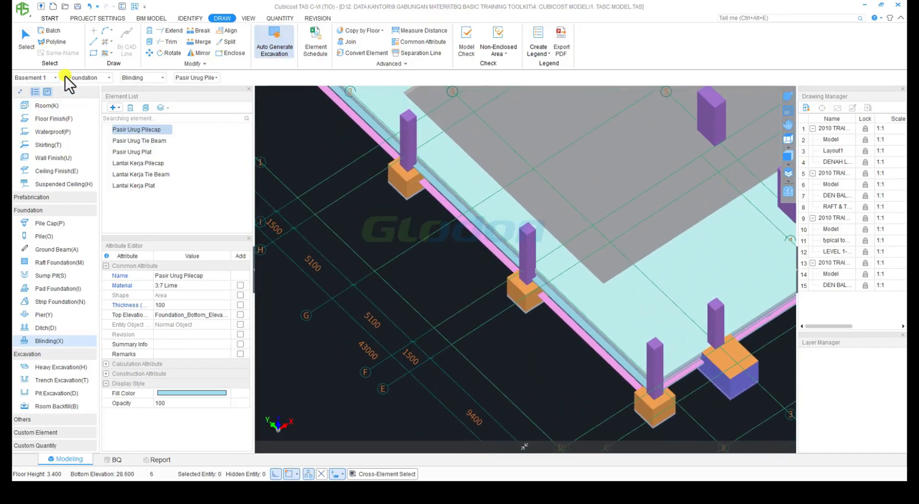
pyautogui.moveTo(385, 173); pyautogui.dragTo(475, 264, button='middle')
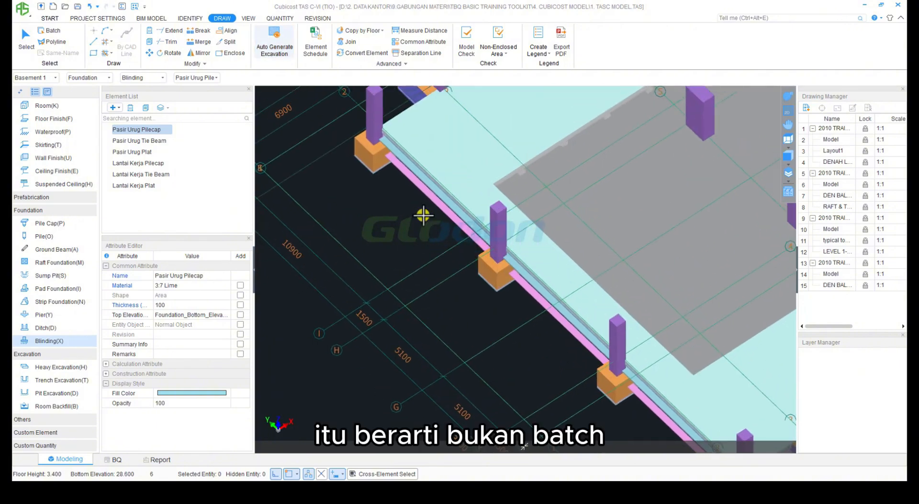
pyautogui.click(368, 154)
pyautogui.scroll(6, 373, 163)
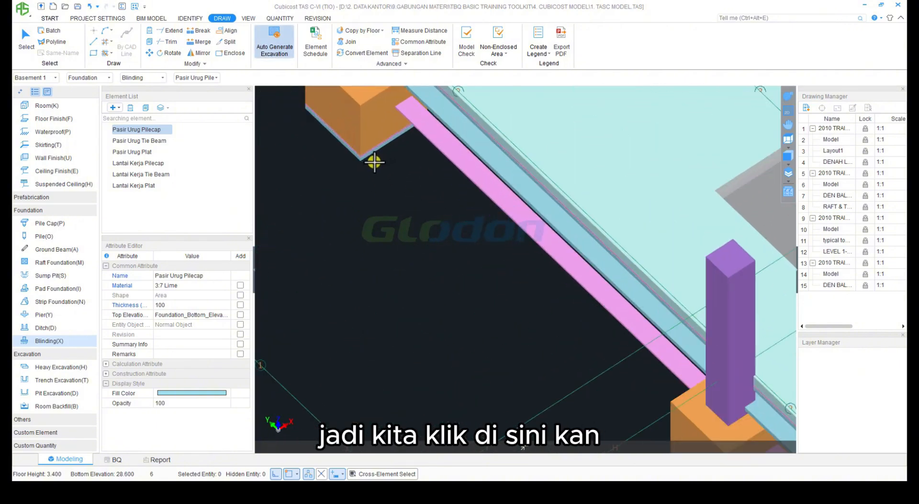
pyautogui.scroll(-5, 438, 255)
pyautogui.scroll(2, 459, 261)
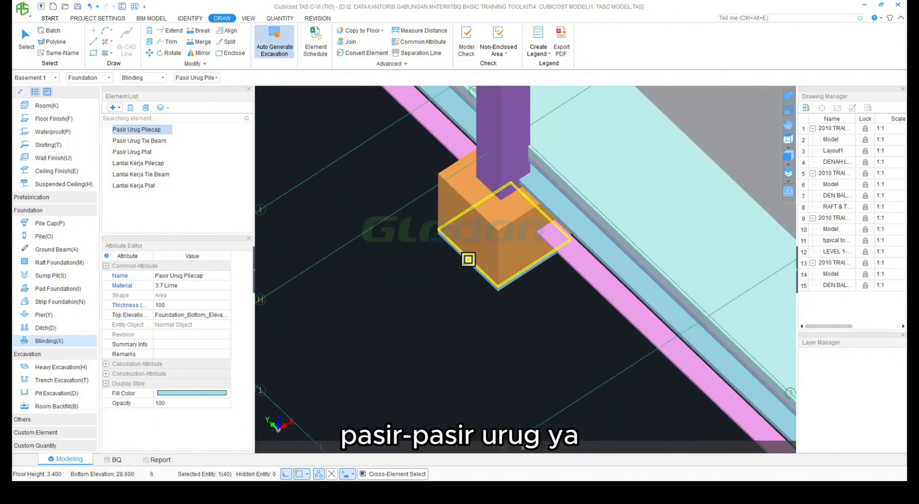
pyautogui.click(498, 293)
pyautogui.moveTo(525, 320); pyautogui.dragTo(285, 35, button='middle')
pyautogui.click(559, 274)
pyautogui.scroll(-2, 569, 286)
pyautogui.scroll(2, 522, 209)
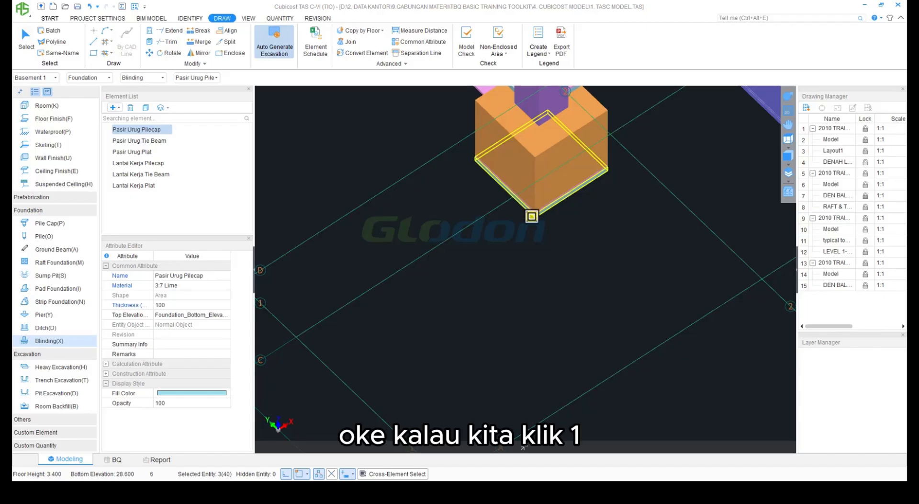
pyautogui.click(531, 215)
pyautogui.scroll(-2, 514, 227)
pyautogui.rightClick(454, 218)
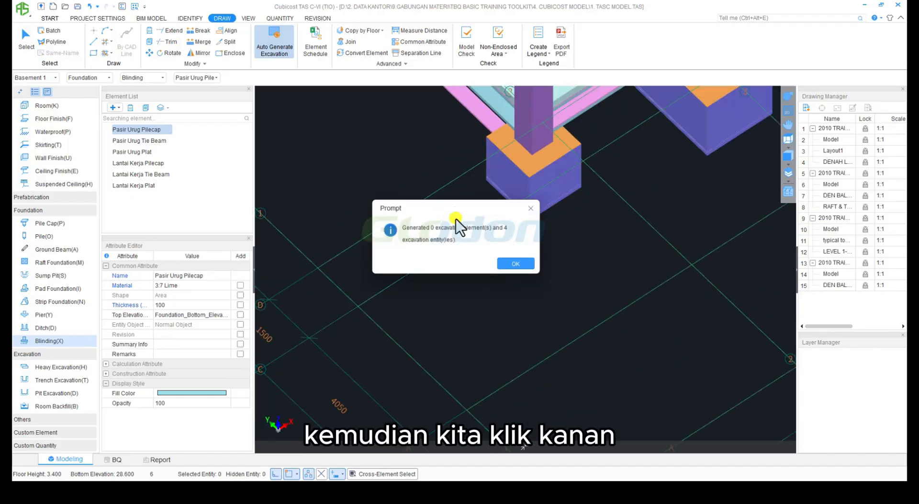
pyautogui.click(514, 263)
pyautogui.scroll(3, 513, 251)
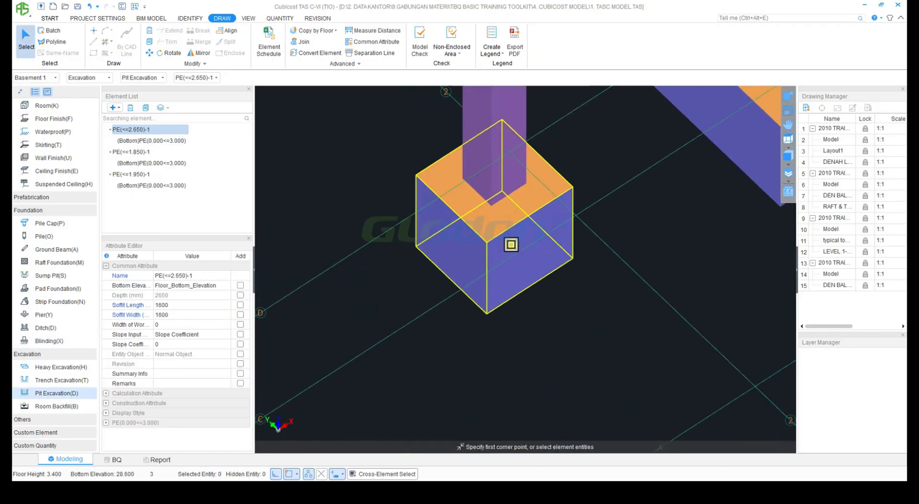
# Step: Examine the tops of the newly generated pit excavations around the small pile caps along grid line 1 from several angles
pyautogui.click(788, 97)
pyautogui.moveTo(539, 186); pyautogui.dragTo(466, 107)
pyautogui.scroll(2, 540, 196)
pyautogui.scroll(1, 521, 191)
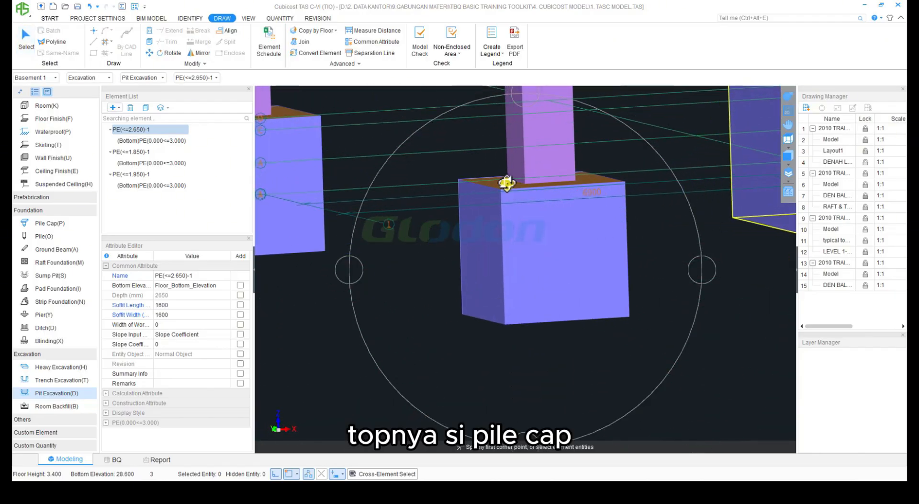
pyautogui.moveTo(506, 183); pyautogui.dragTo(532, 205)
pyautogui.scroll(-4, 531, 205)
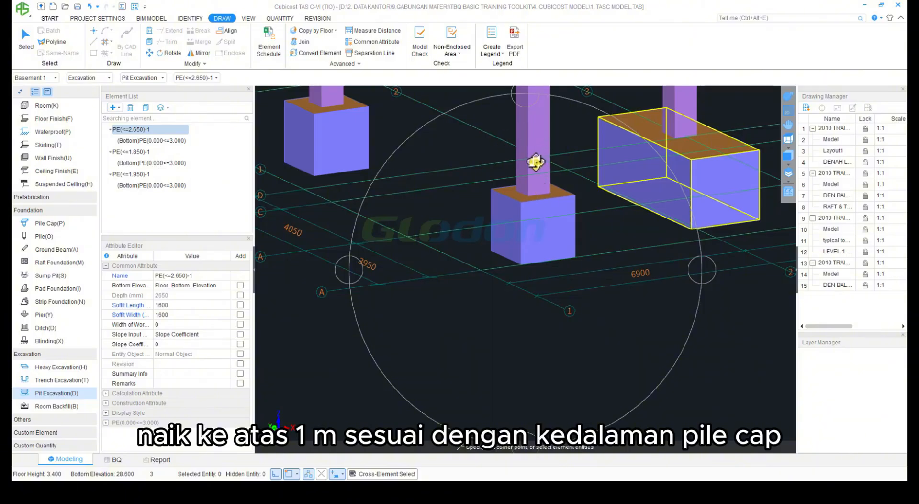
pyautogui.scroll(-2, 545, 169)
pyautogui.moveTo(546, 181); pyautogui.dragTo(530, 216)
pyautogui.scroll(-2, 581, 240)
# Step: Undo the latest pit generation and the preceding deletion around the four small pile caps, and inspect the original pits there
pyautogui.click(90, 7)
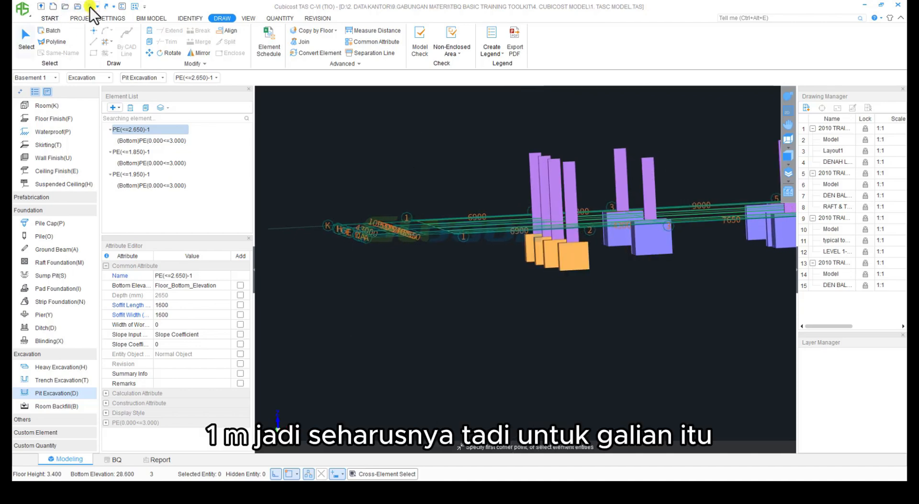
pyautogui.scroll(2, 543, 222)
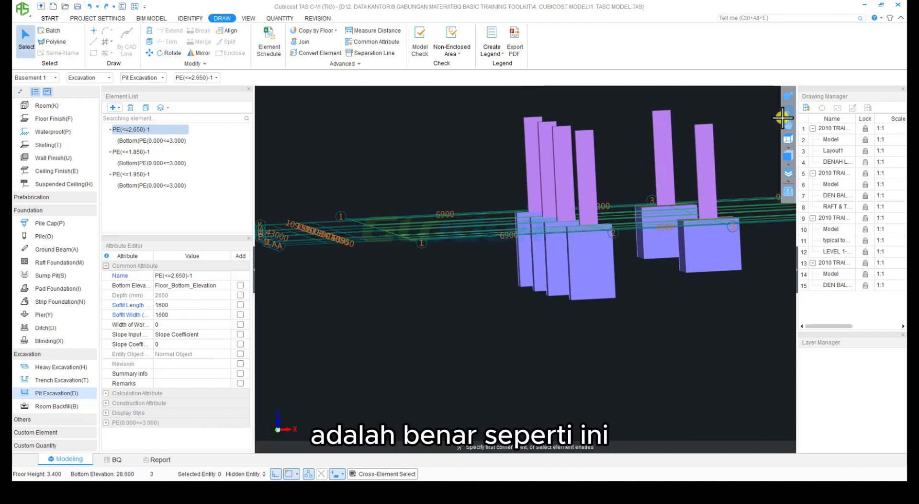
pyautogui.click(789, 97)
pyautogui.moveTo(647, 187); pyautogui.dragTo(671, 212)
pyautogui.scroll(5, 537, 211)
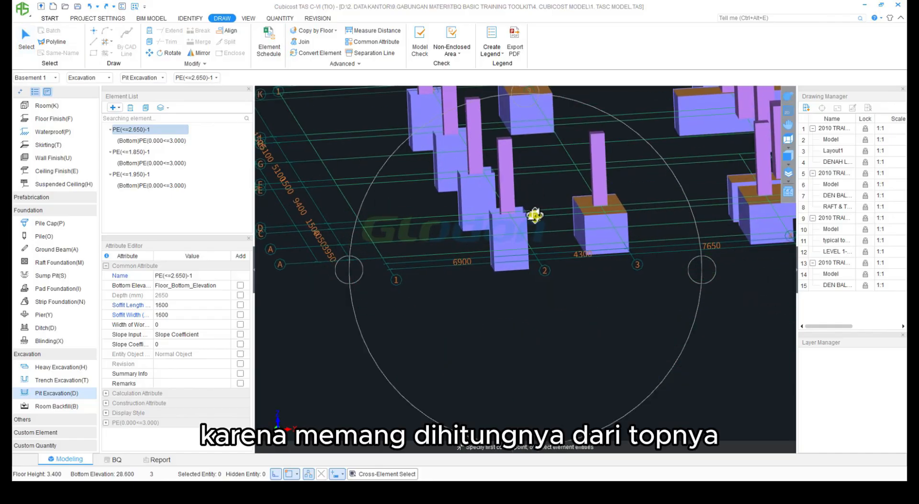
pyautogui.scroll(-5, 511, 192)
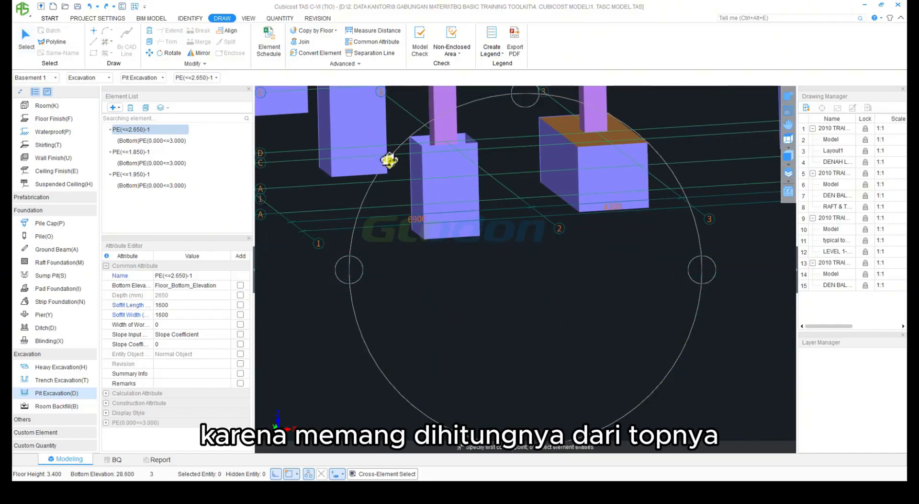
pyautogui.moveTo(418, 151); pyautogui.dragTo(484, 217)
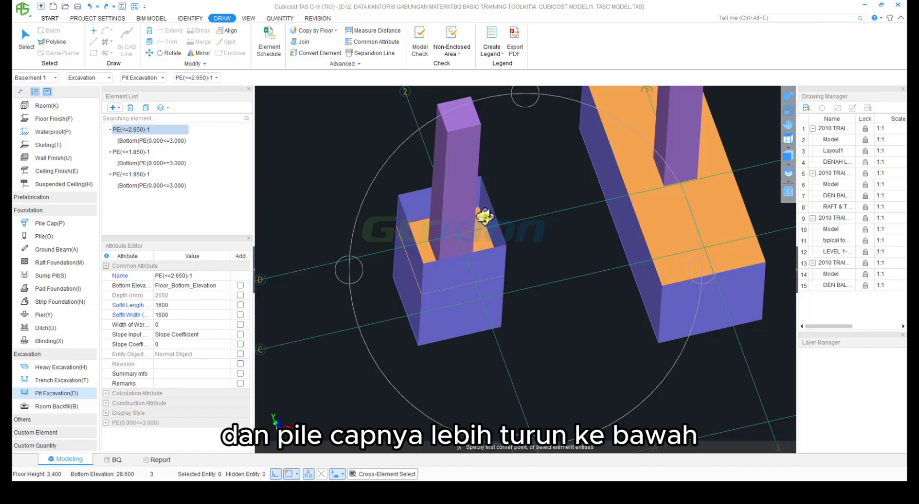
pyautogui.scroll(-2, 484, 217)
pyautogui.rightClick(484, 216)
pyautogui.rightClick(357, 196)
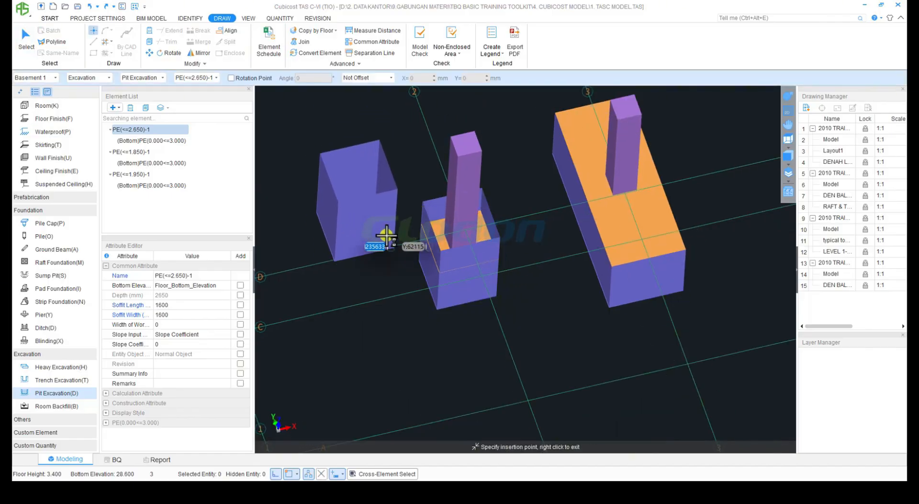
pyautogui.rightClick(383, 236)
# Step: Return to the Blinding elements and choose Pasir Urug Tie Beam
pyautogui.click(50, 340)
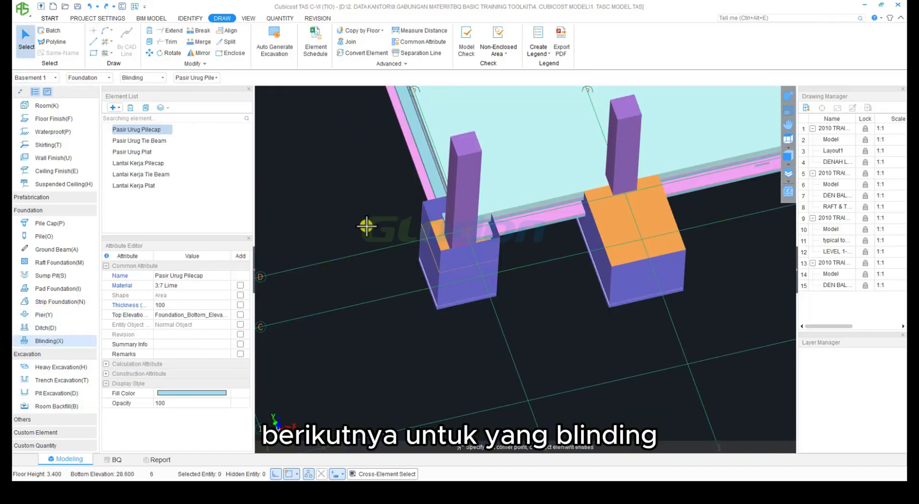
pyautogui.moveTo(363, 225); pyautogui.dragTo(352, 242, button='middle')
pyautogui.click(168, 143)
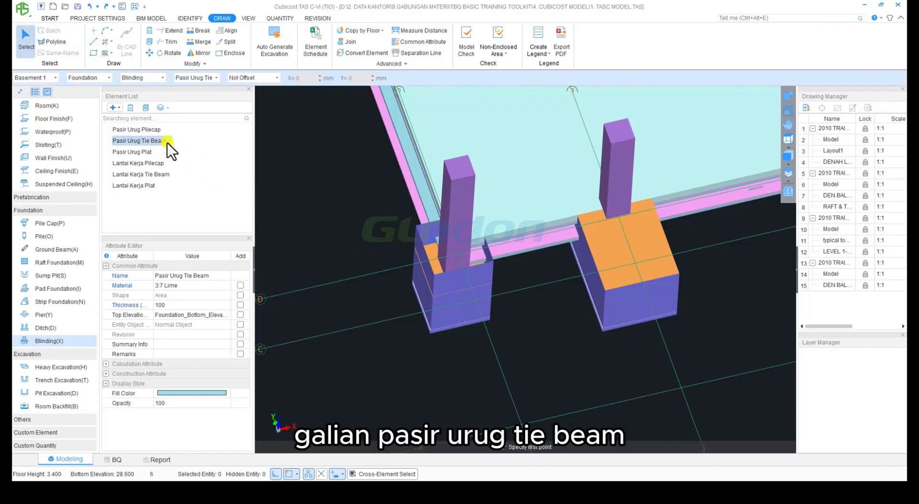
pyautogui.scroll(-2, 498, 248)
pyautogui.moveTo(501, 249); pyautogui.dragTo(484, 302, button='middle')
pyautogui.press('Escape')
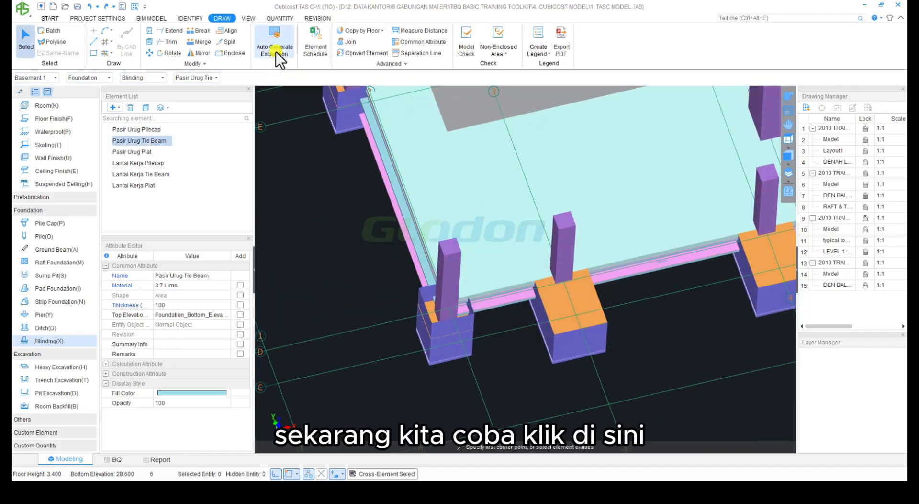
pyautogui.click(275, 50)
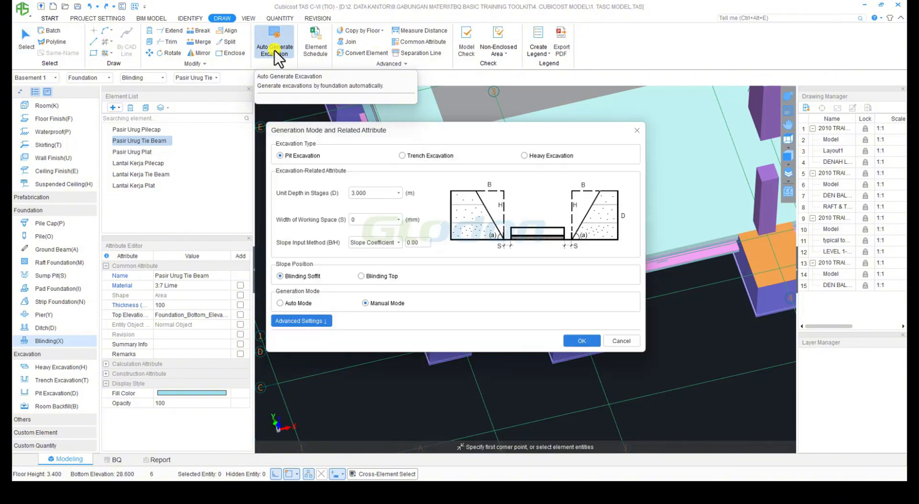
pyautogui.click(634, 338)
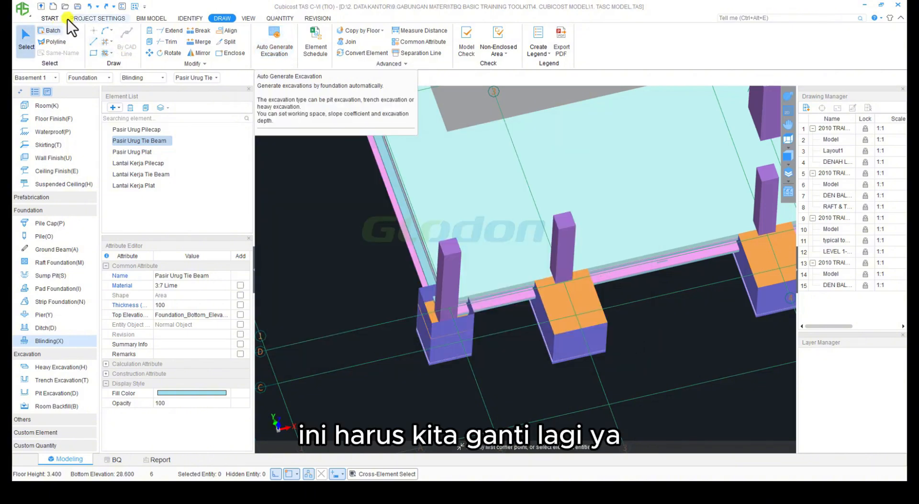
# Step: Set the project's Ground Elevation to 28.6 m in the project information
pyautogui.click(79, 21)
pyautogui.click(39, 34)
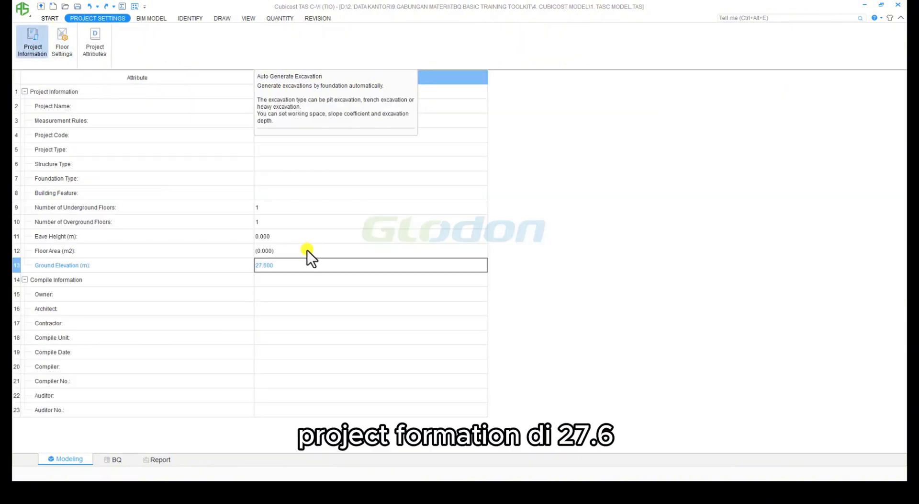
pyautogui.click(264, 267)
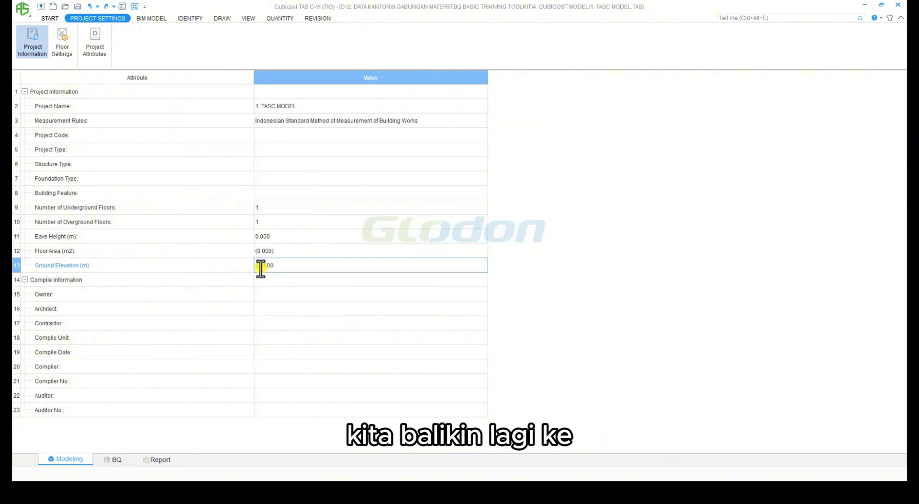
pyautogui.write('28.6')
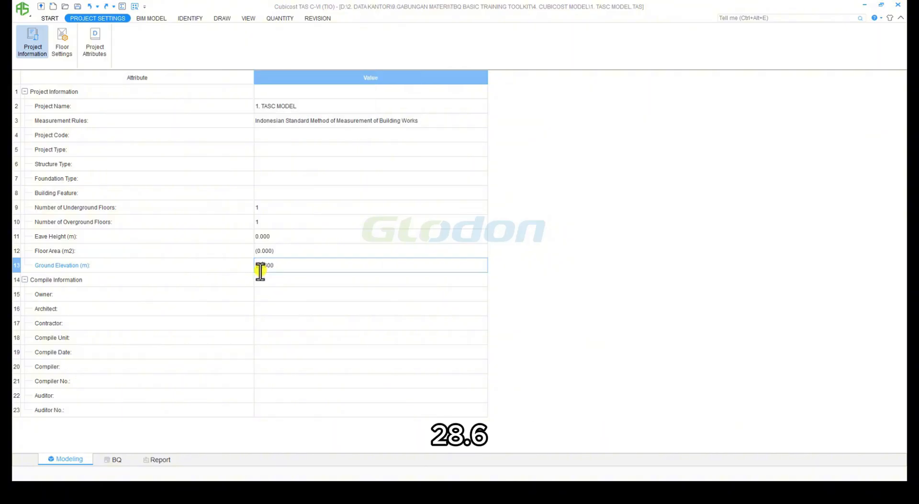
pyautogui.click(281, 294)
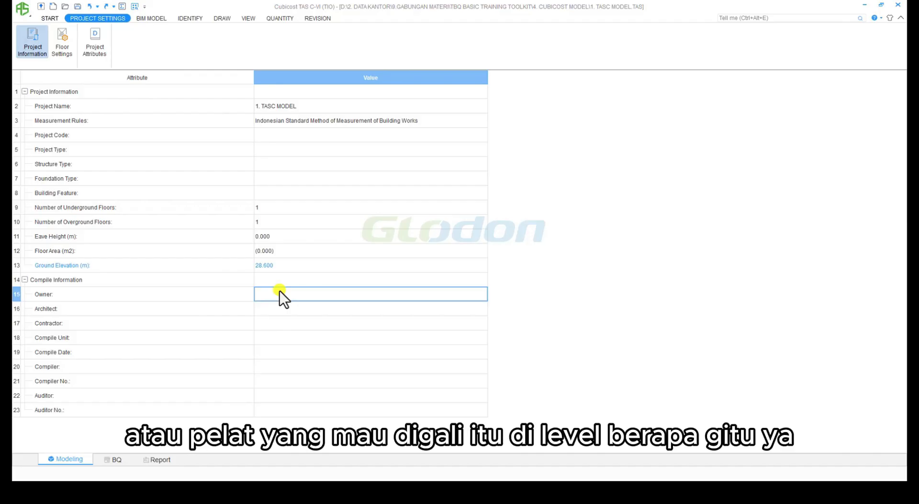
pyautogui.click(282, 268)
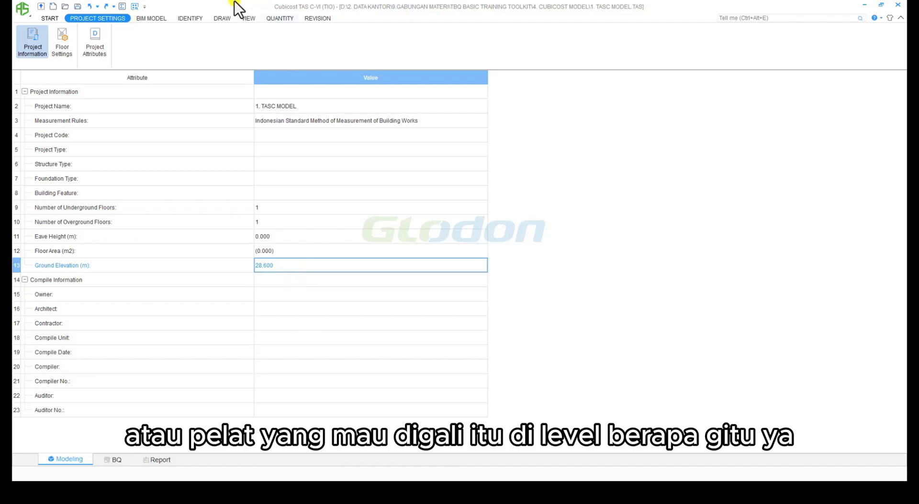
# Step: Set up automatic excavation generation as Trench Excavation in Manual Mode, with left and right working space widths of 0 mm
pyautogui.click(222, 19)
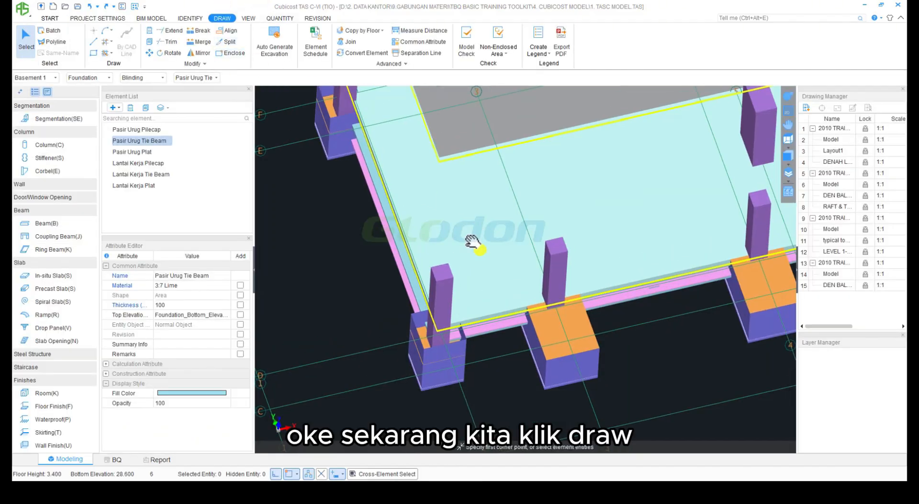
pyautogui.scroll(-2, 472, 242)
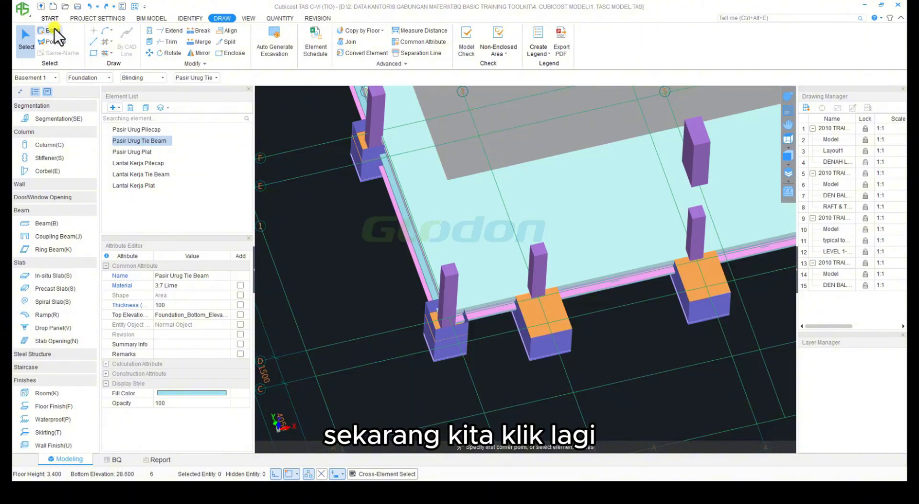
pyautogui.click(273, 48)
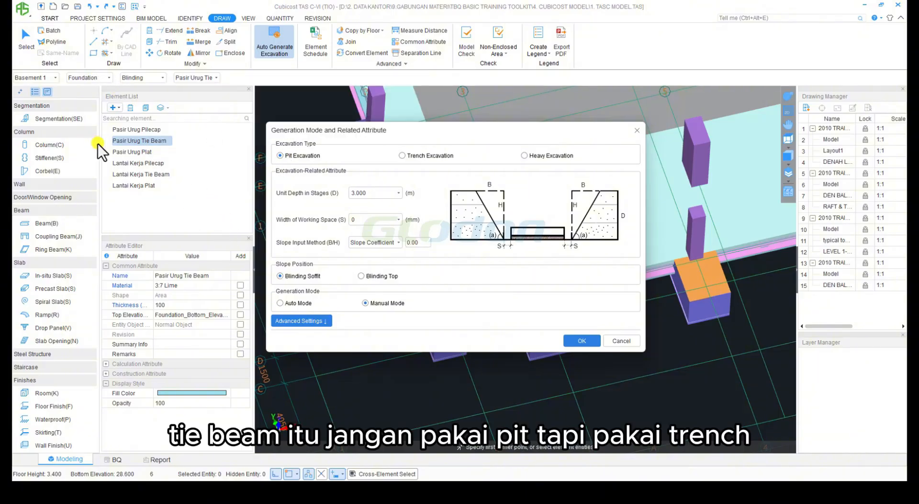
pyautogui.click(435, 156)
pyautogui.moveTo(385, 201); pyautogui.dragTo(345, 196)
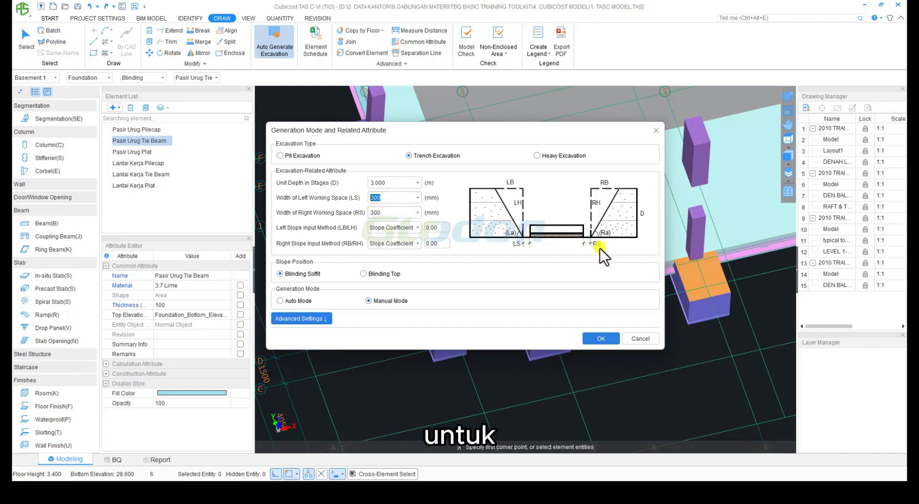
pyautogui.doubleClick(380, 201)
pyautogui.write('0')
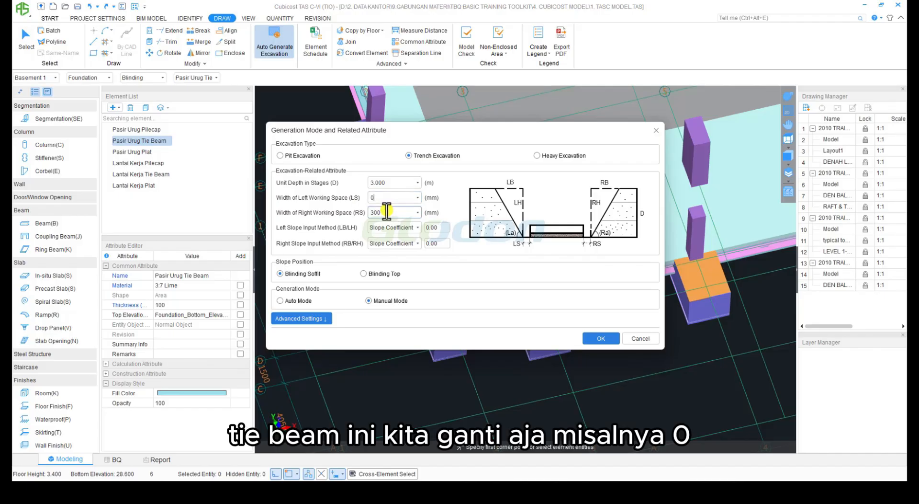
pyautogui.press('Tab')
pyautogui.write('0')
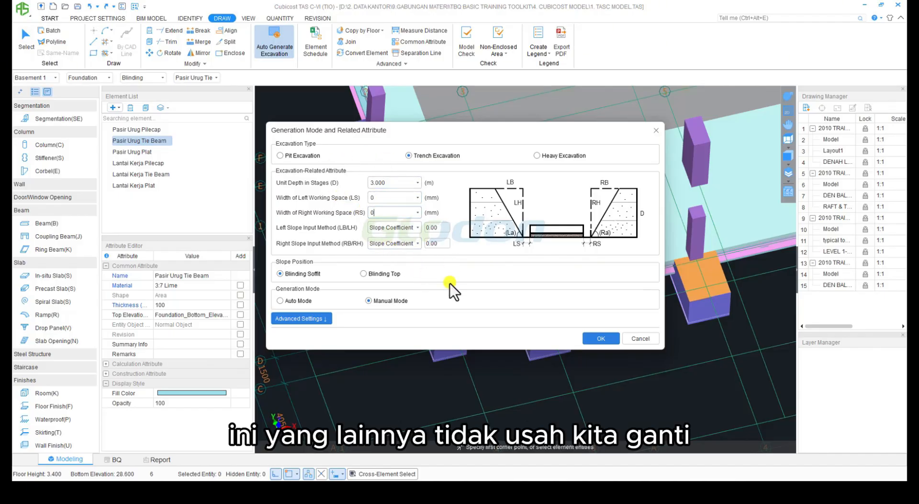
pyautogui.click(601, 339)
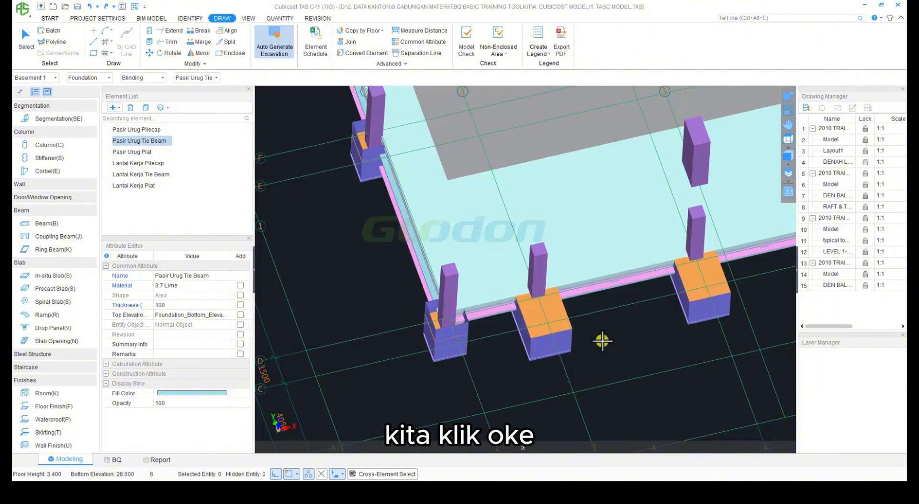
# Step: Generate trench excavations from all batch-selected Pasir Urug Tie Beam blinding
pyautogui.click(45, 29)
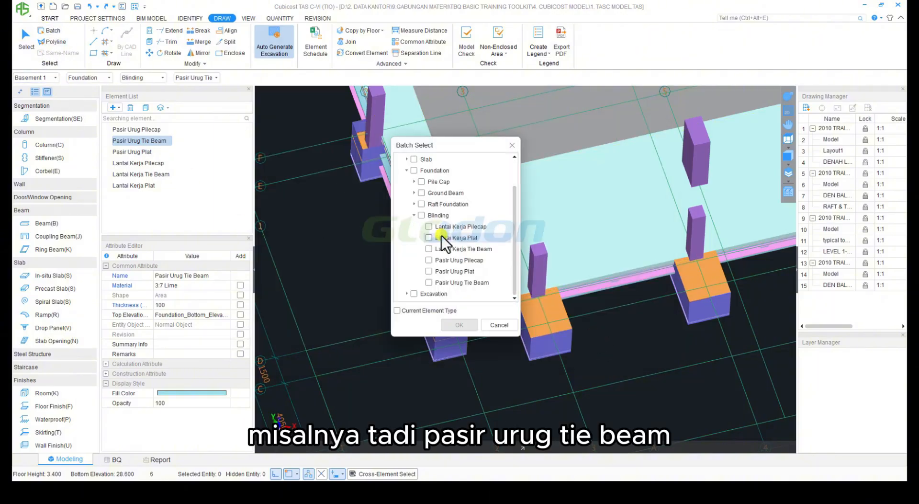
pyautogui.click(428, 282)
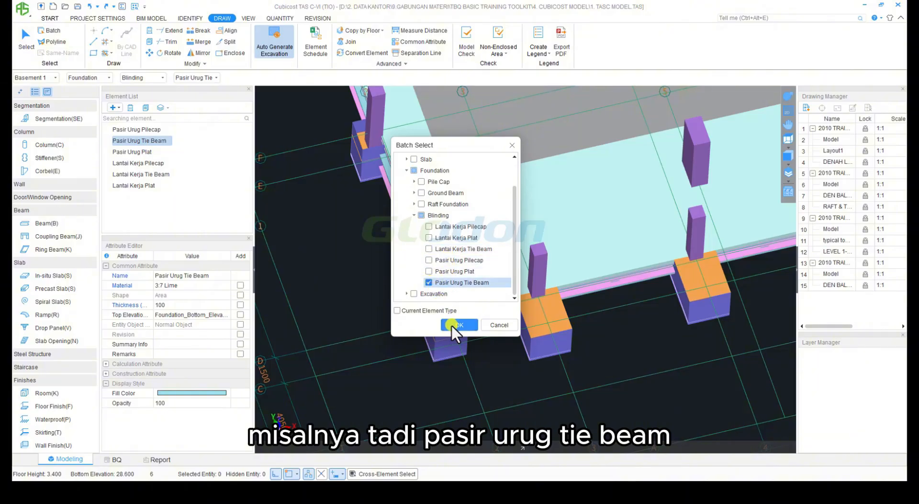
pyautogui.click(452, 325)
pyautogui.scroll(3, 648, 232)
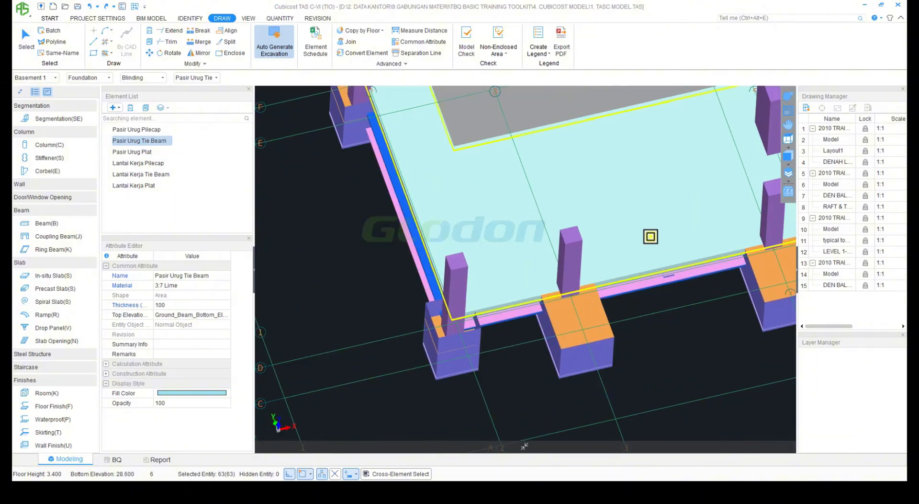
pyautogui.click(783, 111)
pyautogui.moveTo(759, 134); pyautogui.dragTo(444, 238)
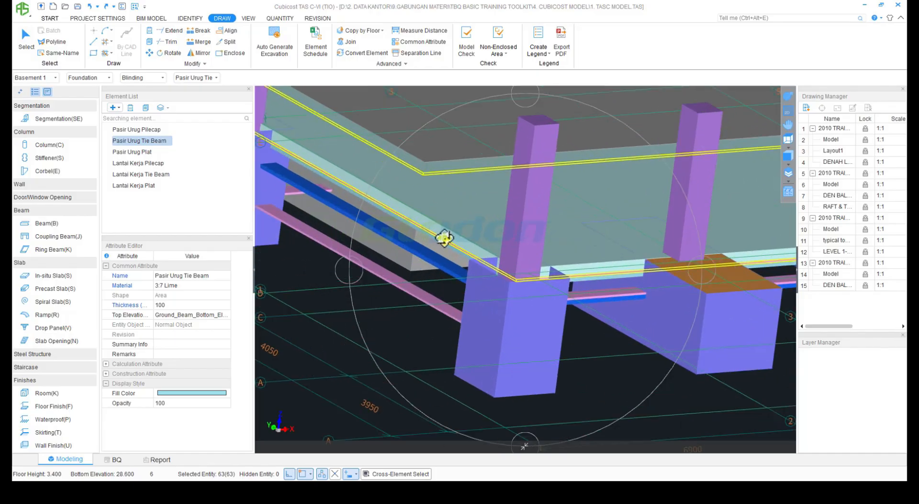
pyautogui.rightClick(436, 251)
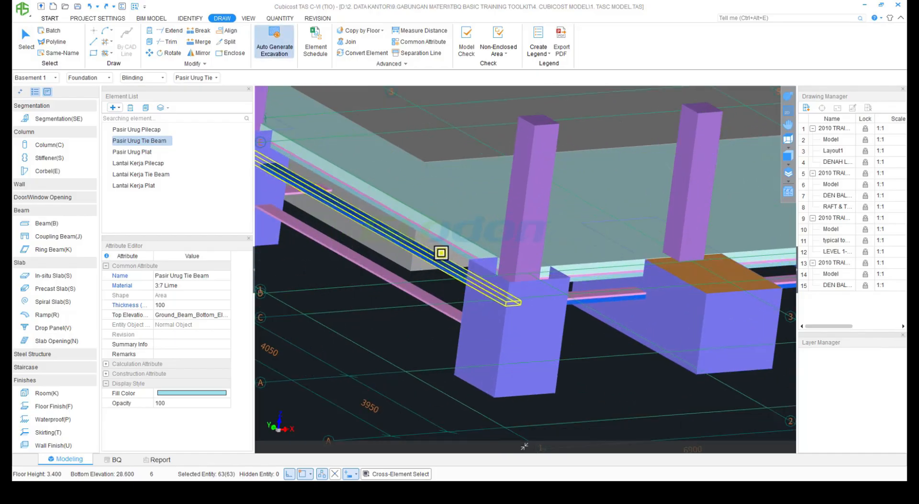
pyautogui.rightClick(441, 252)
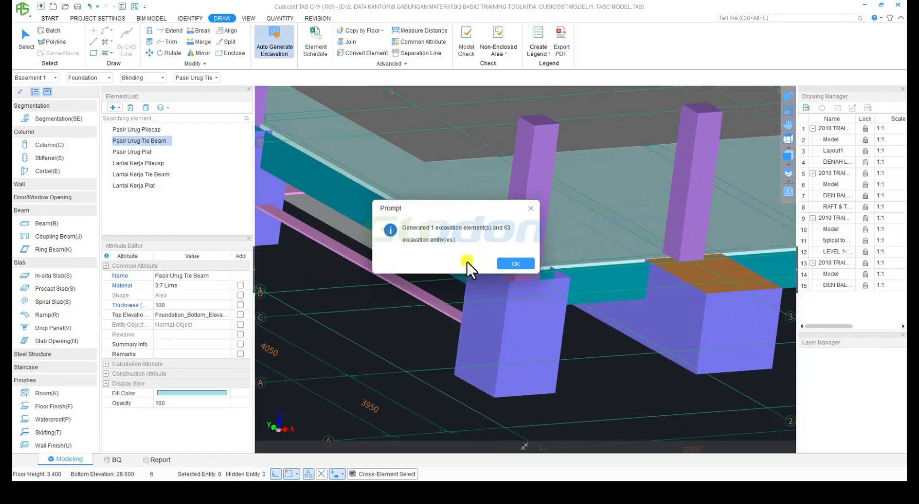
pyautogui.click(510, 262)
# Step: Inspect the tie beam trench excavations around the corner pile cap and check the project's Ground Elevation setting
pyautogui.scroll(3, 487, 257)
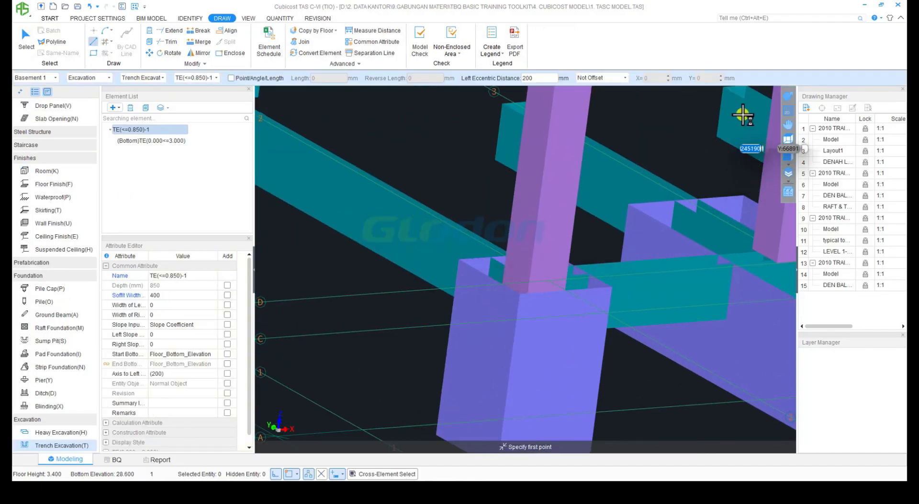
pyautogui.click(790, 93)
pyautogui.moveTo(611, 164); pyautogui.dragTo(460, 224)
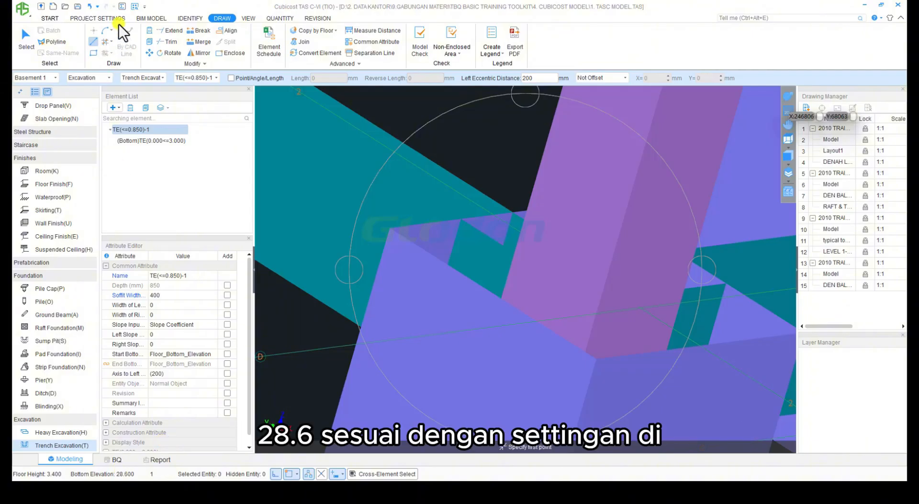
pyautogui.click(109, 19)
pyautogui.click(32, 42)
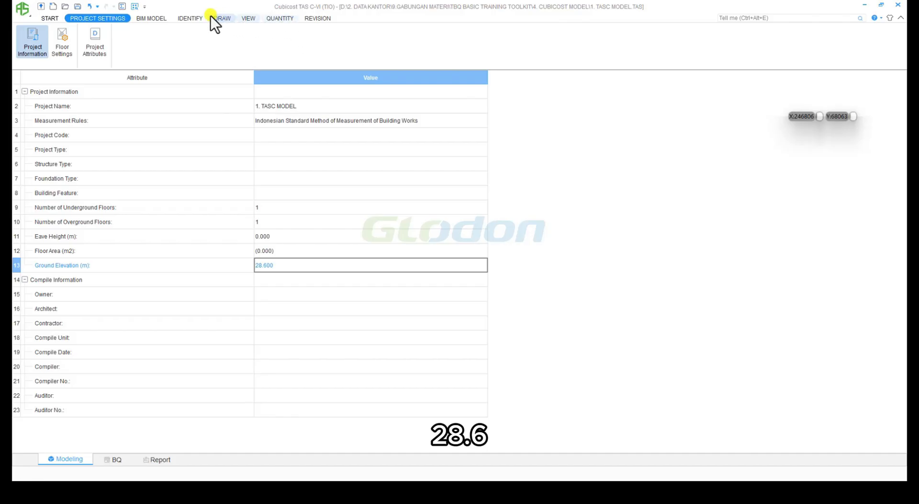
pyautogui.scroll(-2, 485, 259)
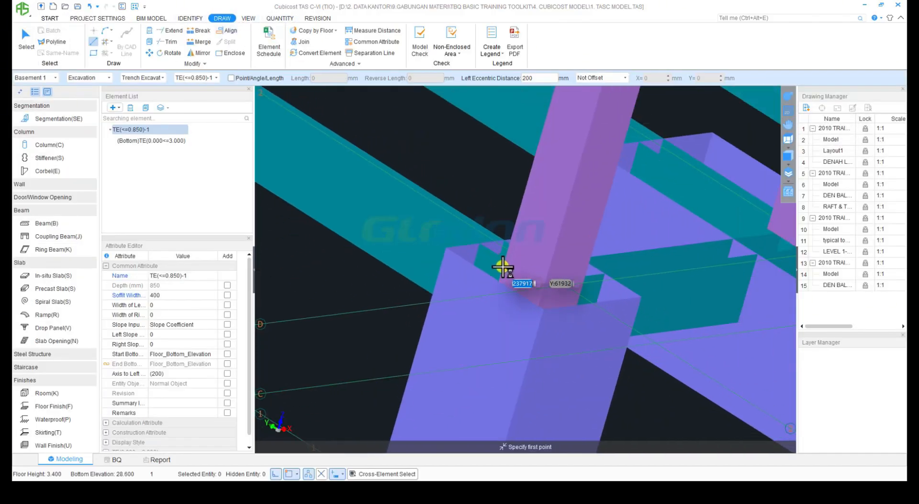
# Step: Examine the pile cap pits and tie beam trenches across Basement 1 in 3D
pyautogui.scroll(-1, 485, 250)
pyautogui.scroll(-2, 485, 250)
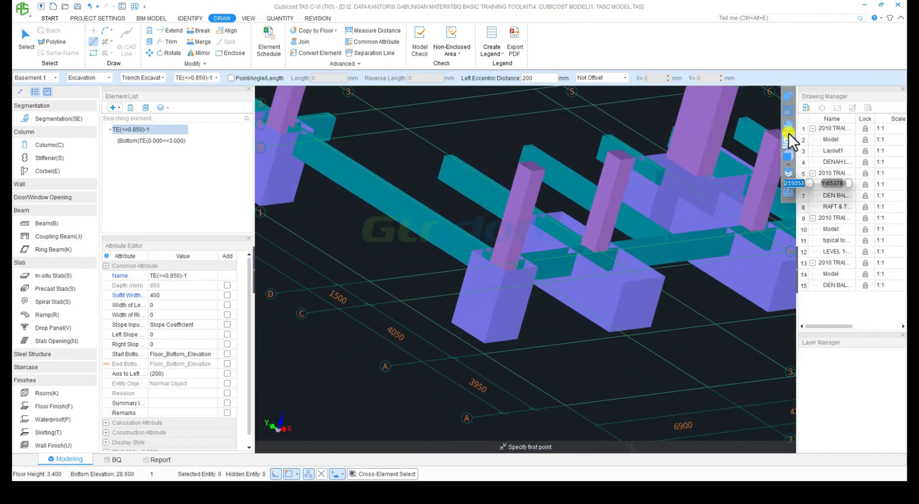
pyautogui.click(788, 96)
pyautogui.moveTo(699, 160); pyautogui.dragTo(455, 216)
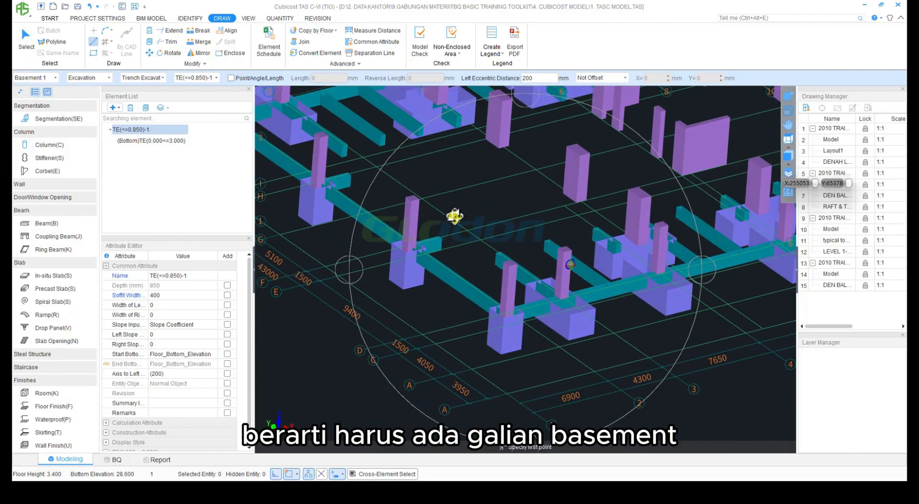
pyautogui.rightClick(489, 219)
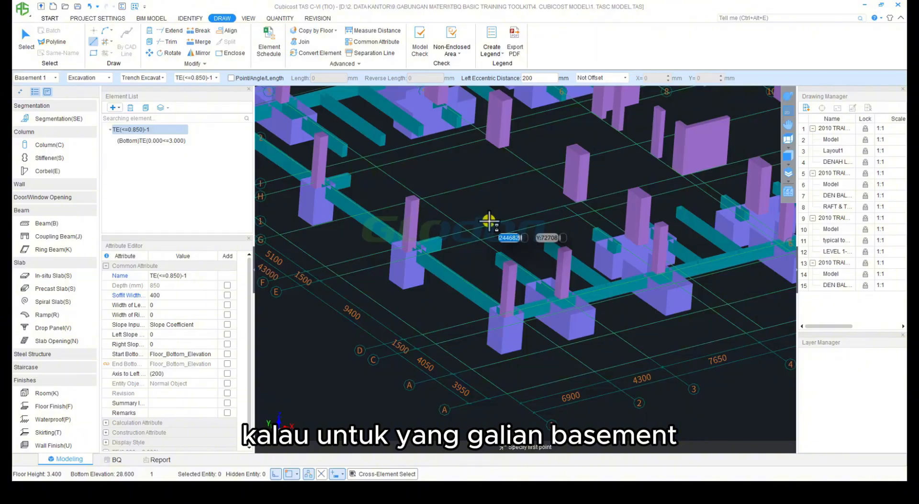
pyautogui.scroll(-2, 489, 220)
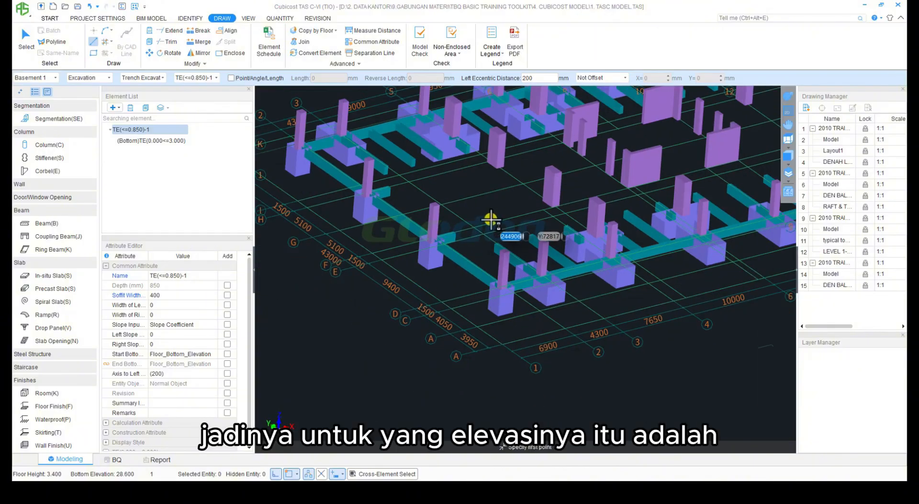
pyautogui.moveTo(489, 220); pyautogui.dragTo(485, 238, button='middle')
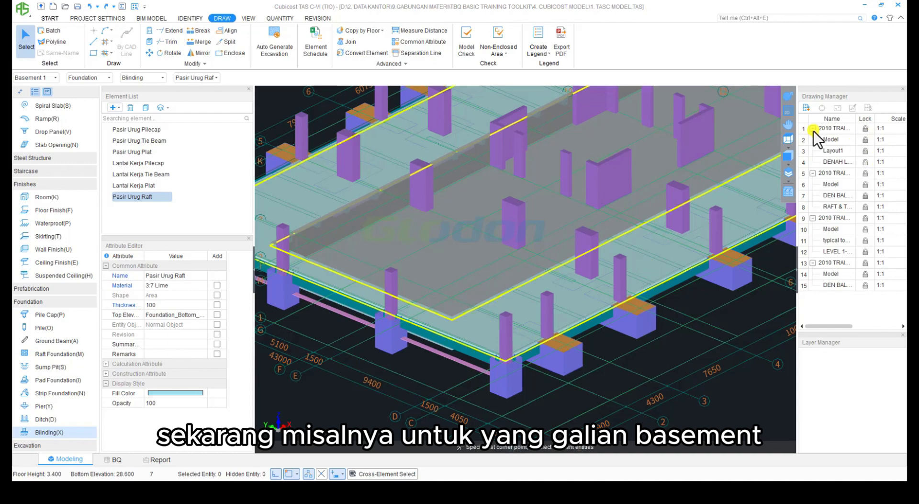
# Step: Display LANTAI 1 together with Basement 1 in the 3D model using custom floors
pyautogui.click(788, 97)
pyautogui.moveTo(598, 215); pyautogui.dragTo(535, 202)
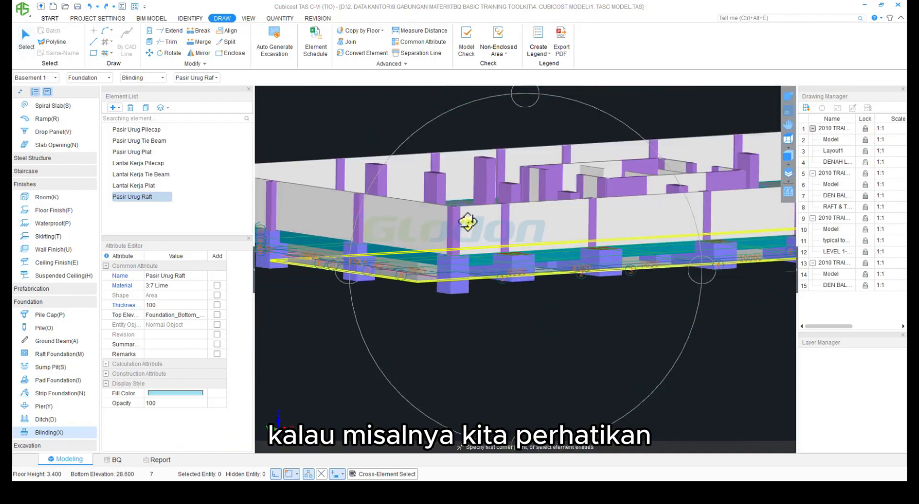
pyautogui.click(788, 182)
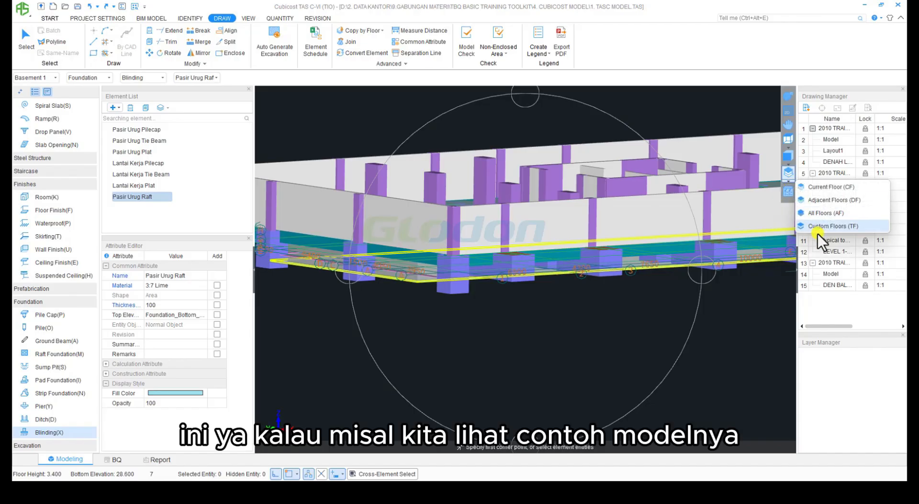
pyautogui.click(820, 231)
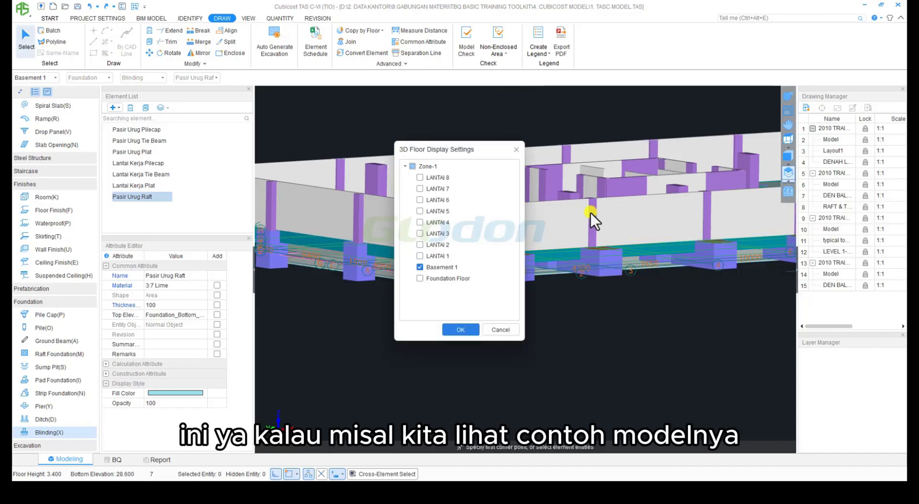
pyautogui.click(419, 257)
pyautogui.click(419, 266)
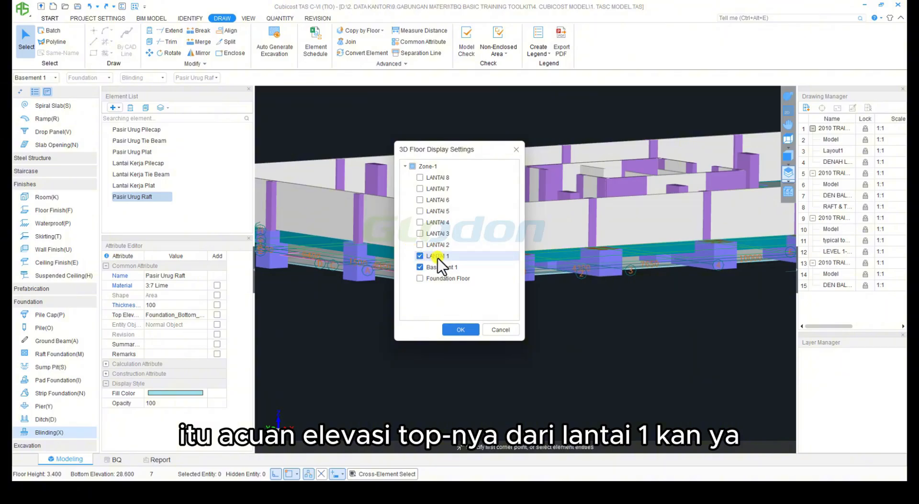
pyautogui.click(453, 330)
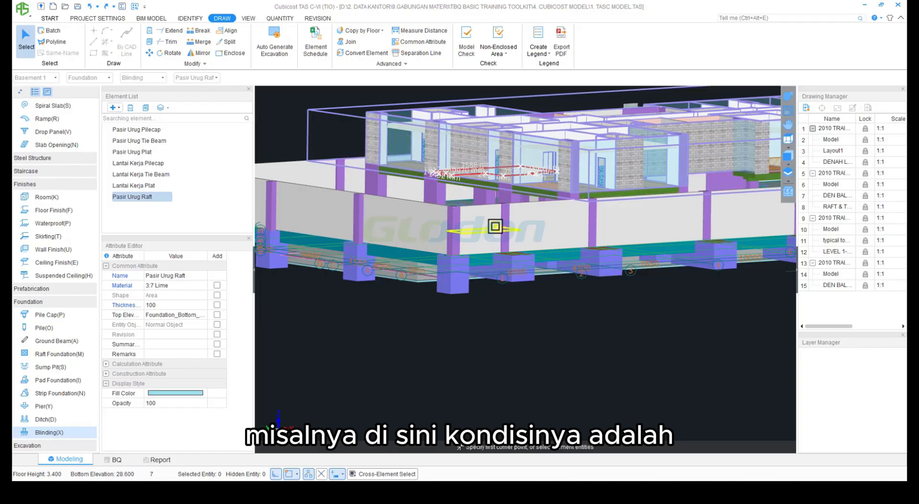
# Step: Examine how LANTAI 1 sits above the basement, then restore the 3D display to the current floor only
pyautogui.click(649, 191)
pyautogui.scroll(-1, 649, 190)
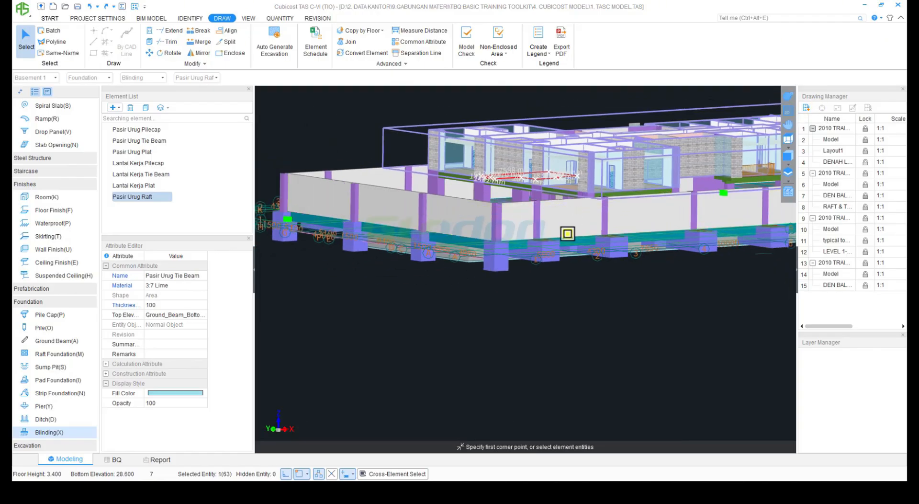
pyautogui.click(788, 99)
pyautogui.moveTo(556, 195); pyautogui.dragTo(545, 225)
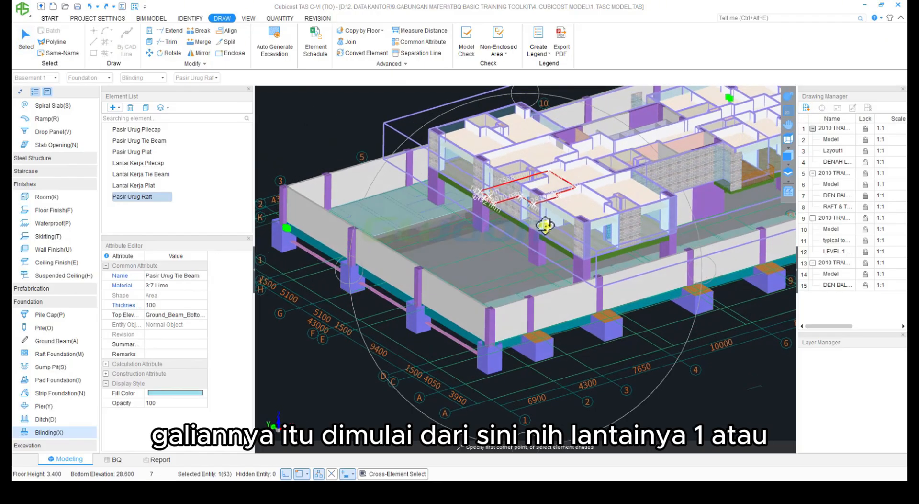
pyautogui.scroll(4, 576, 253)
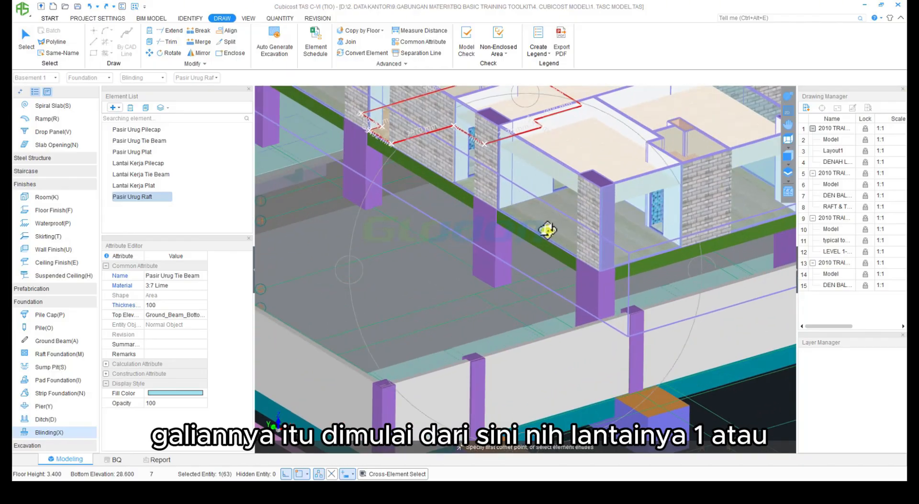
pyautogui.scroll(-2, 584, 230)
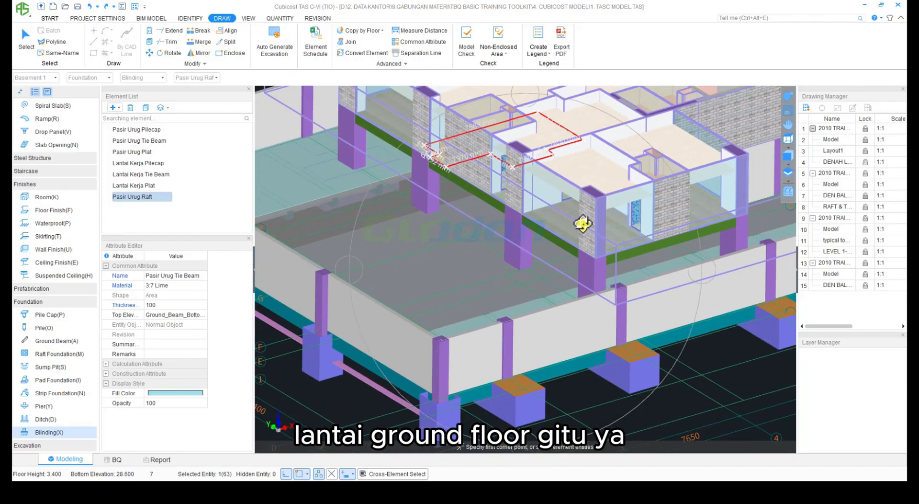
pyautogui.press('Escape')
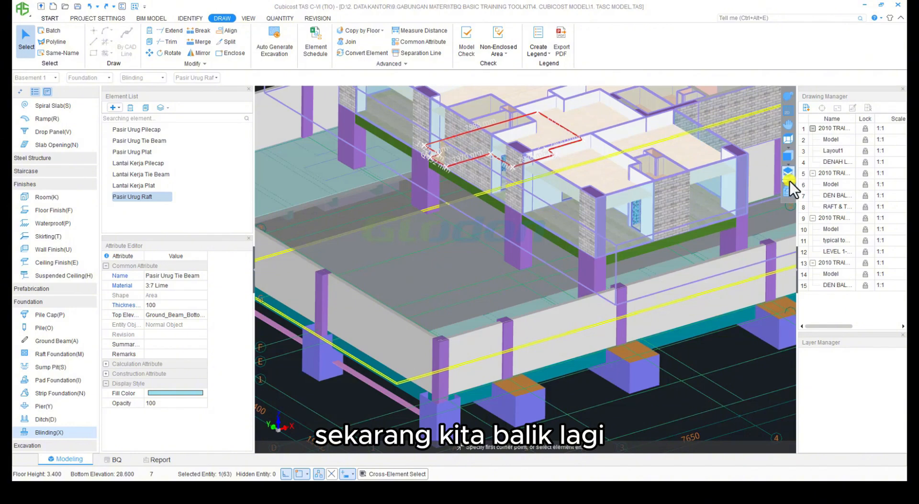
pyautogui.click(788, 178)
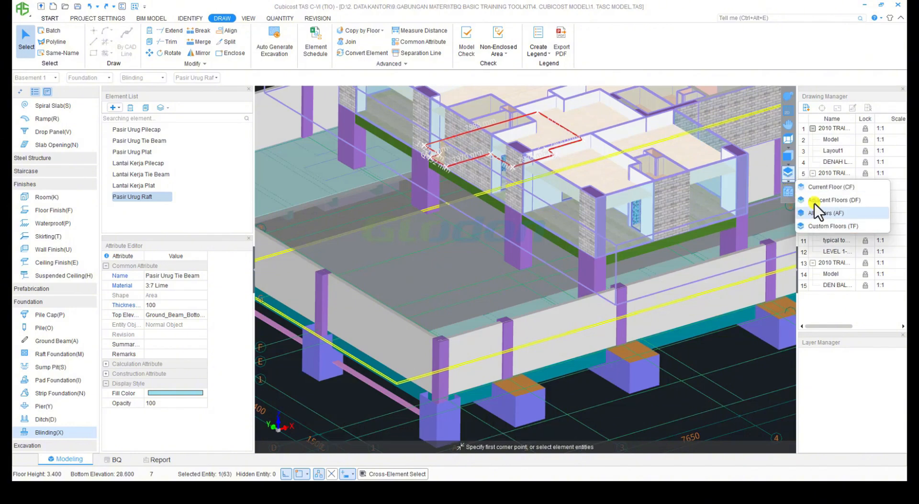
pyautogui.click(815, 186)
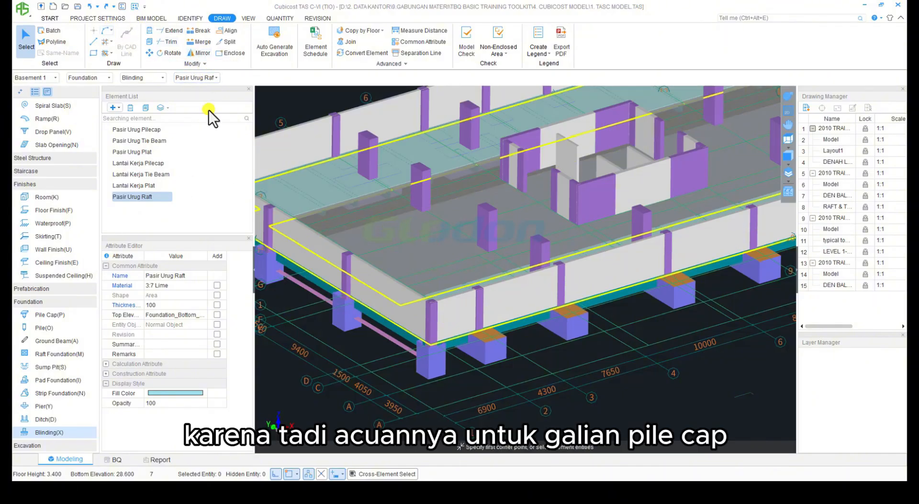
# Step: Examine the basement's pile caps, perimeter walls and raft area from the outer corner
pyautogui.scroll(6, 527, 335)
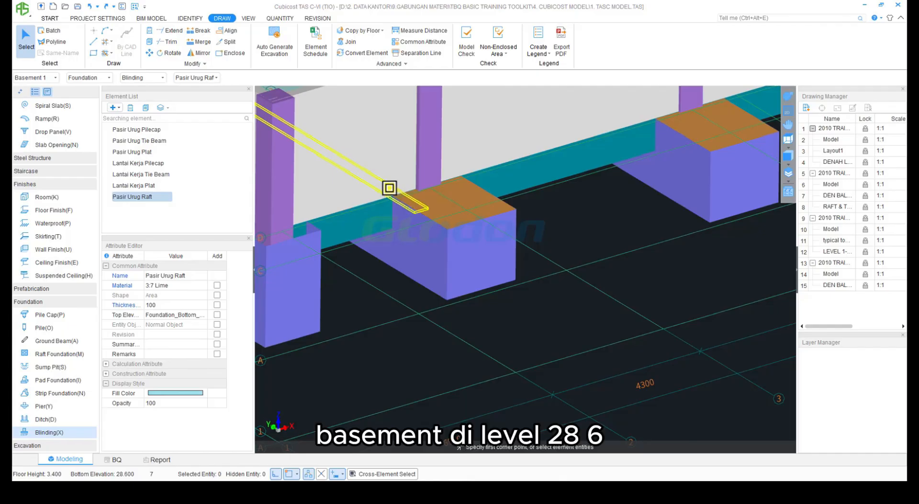
pyautogui.scroll(-1, 396, 235)
pyautogui.moveTo(397, 235); pyautogui.dragTo(486, 378, button='middle')
pyautogui.scroll(-1, 485, 376)
pyautogui.moveTo(454, 254); pyautogui.dragTo(474, 374, button='middle')
pyautogui.scroll(-1, 474, 374)
pyautogui.moveTo(511, 305); pyautogui.dragTo(499, 304, button='middle')
pyautogui.moveTo(424, 285); pyautogui.dragTo(495, 266, button='middle')
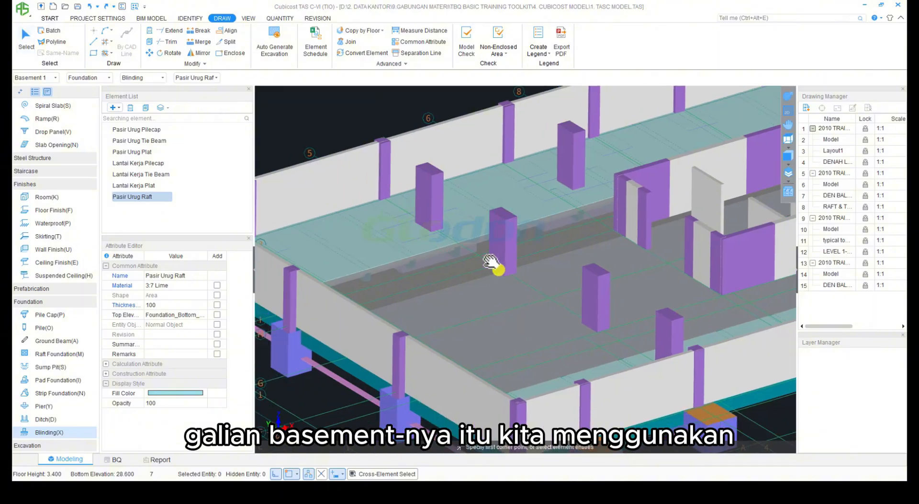
# Step: Check LANTAI 1's bottom elevation in the floor settings and set the project's Ground Elevation to 32 m
pyautogui.click(86, 18)
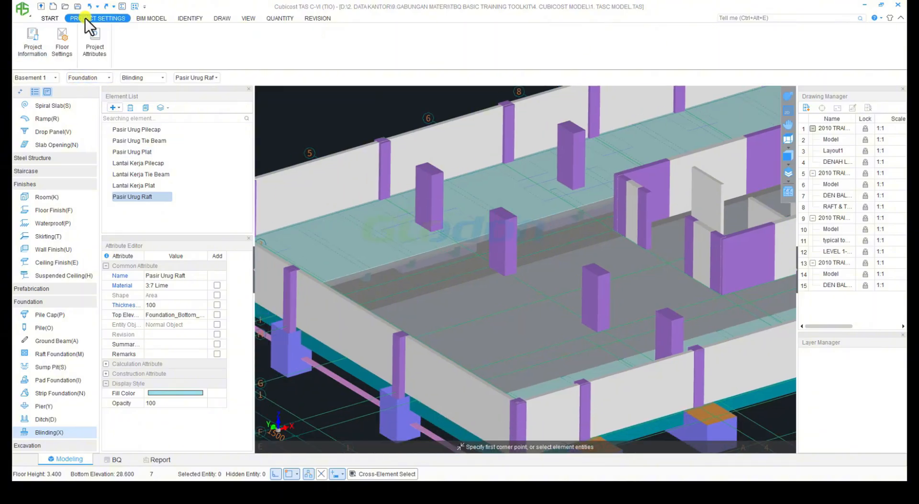
pyautogui.click(57, 42)
pyautogui.click(378, 197)
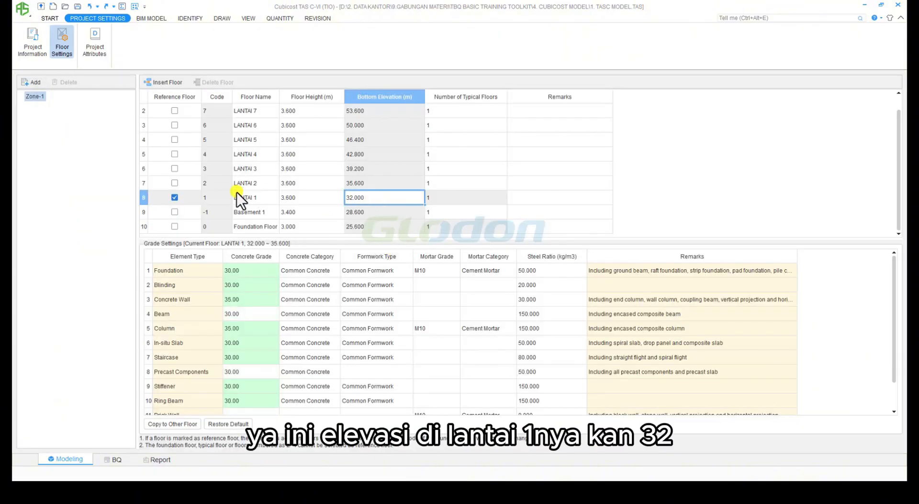
pyautogui.click(42, 42)
pyautogui.click(305, 265)
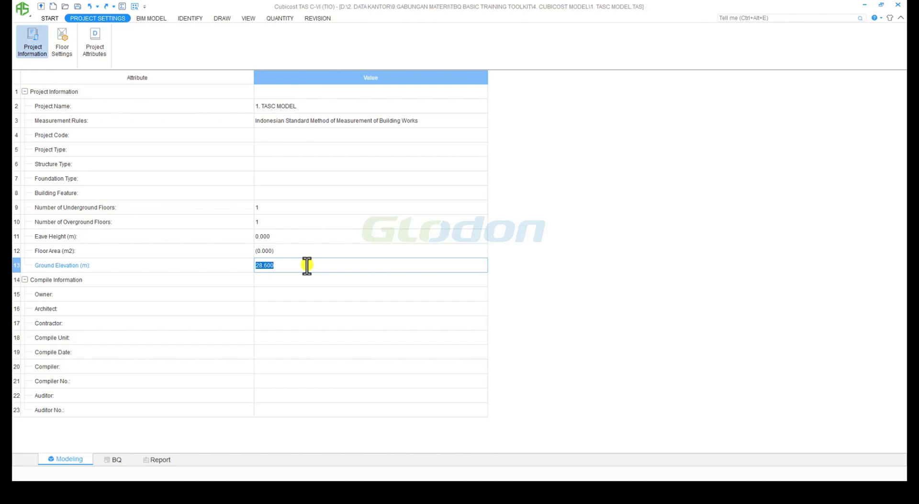
pyautogui.write('32')
pyautogui.press('Return')
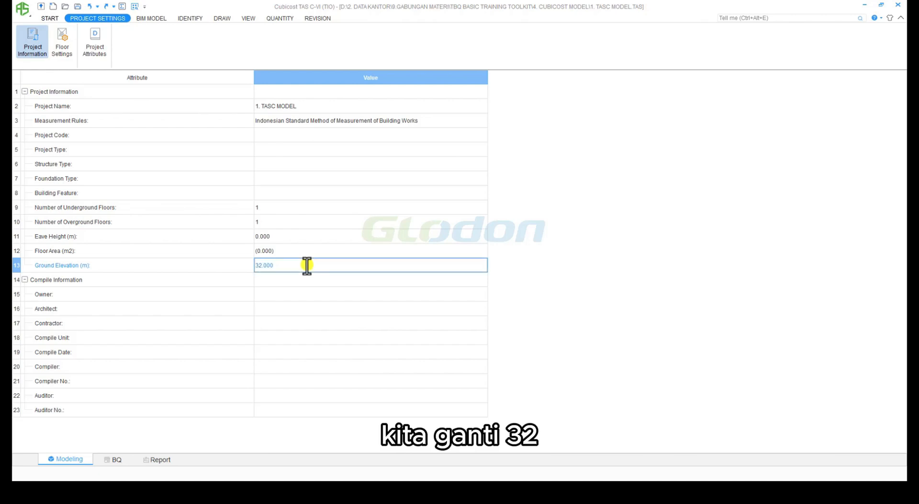
# Step: Set up automatic excavation generation as Heavy Excavation in Manual Mode, with 3 m unit depth, 0 mm working space and Blinding Soffit slope position
pyautogui.click(222, 19)
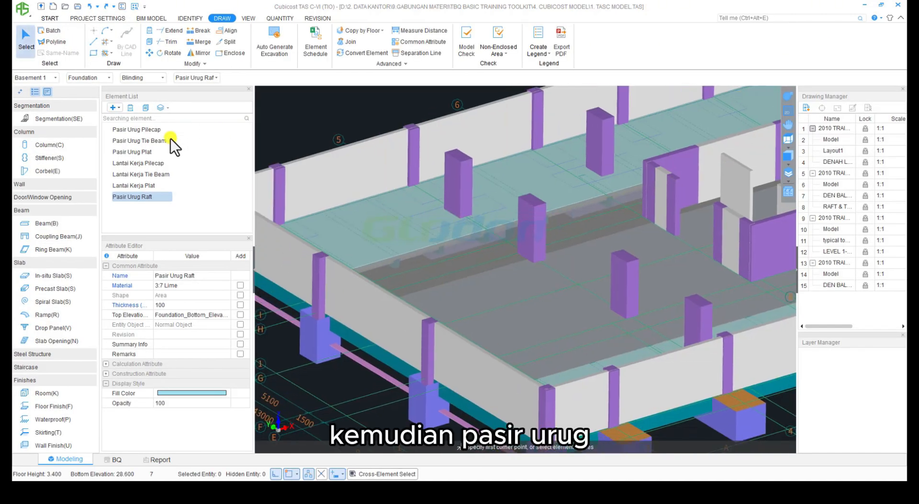
pyautogui.click(281, 40)
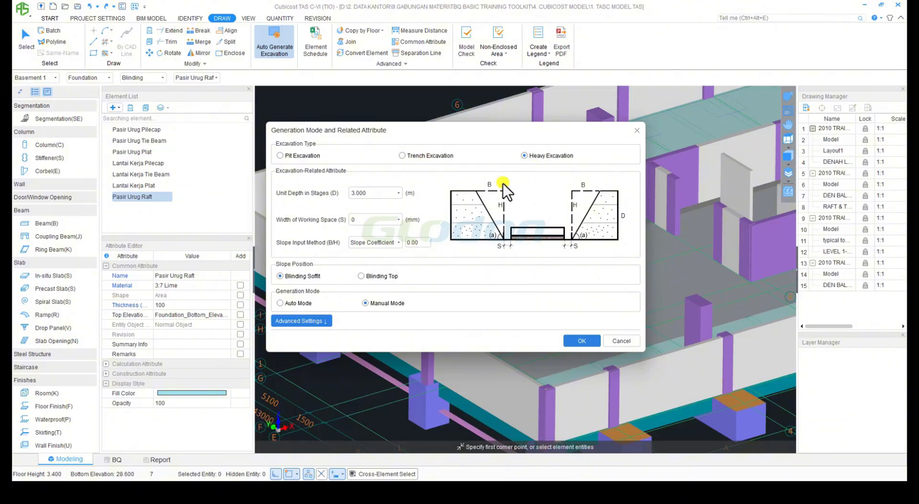
pyautogui.click(582, 340)
# Step: Generate a heavy excavation from the batch-selected Pasir Urug Raft blinding and inspect it in 3D
pyautogui.scroll(2, 471, 192)
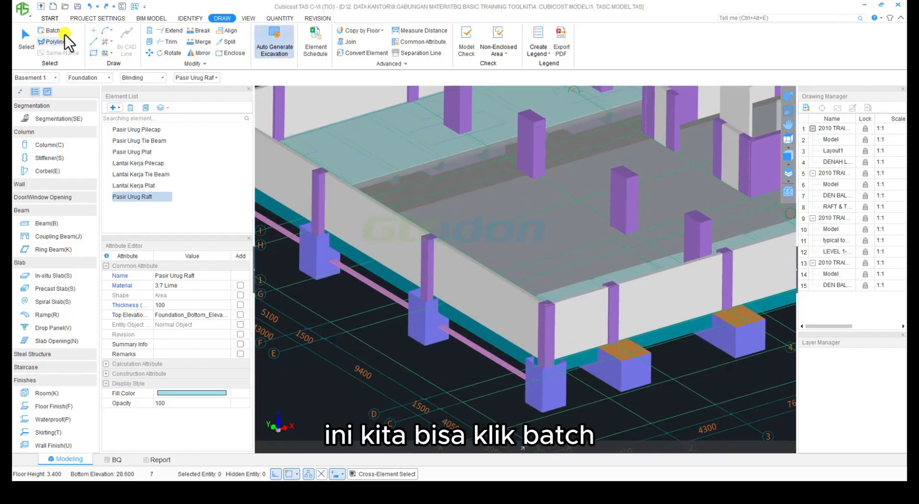
pyautogui.click(50, 30)
pyautogui.scroll(-3, 448, 230)
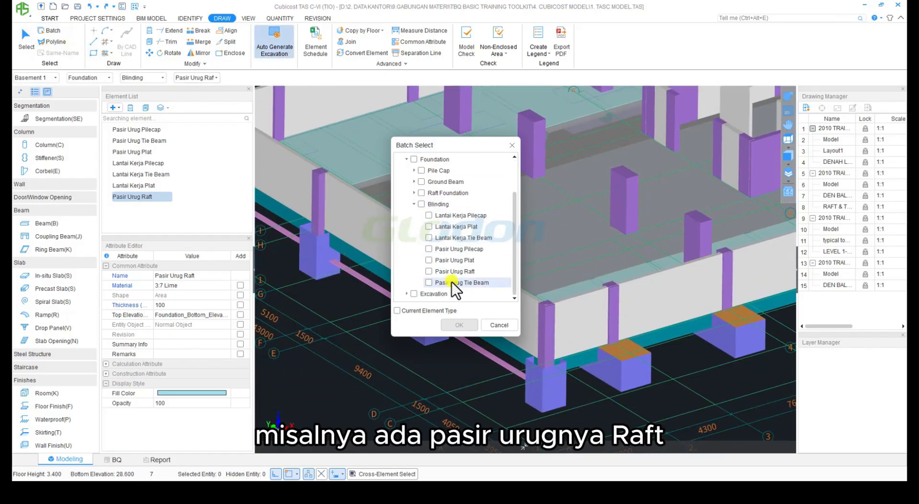
pyautogui.click(429, 271)
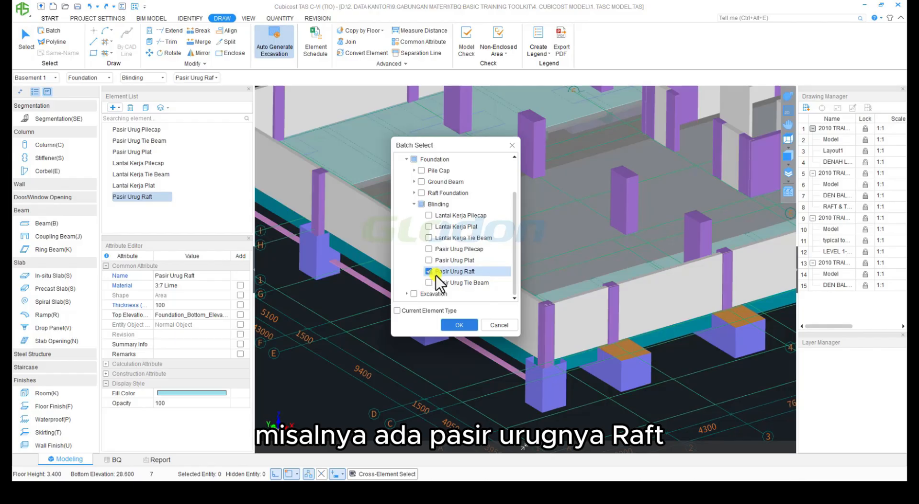
pyautogui.click(458, 324)
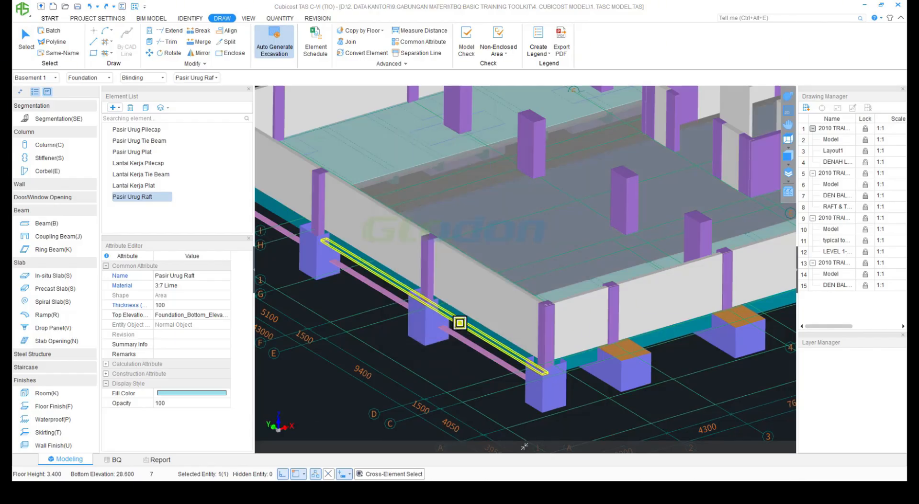
pyautogui.rightClick(362, 343)
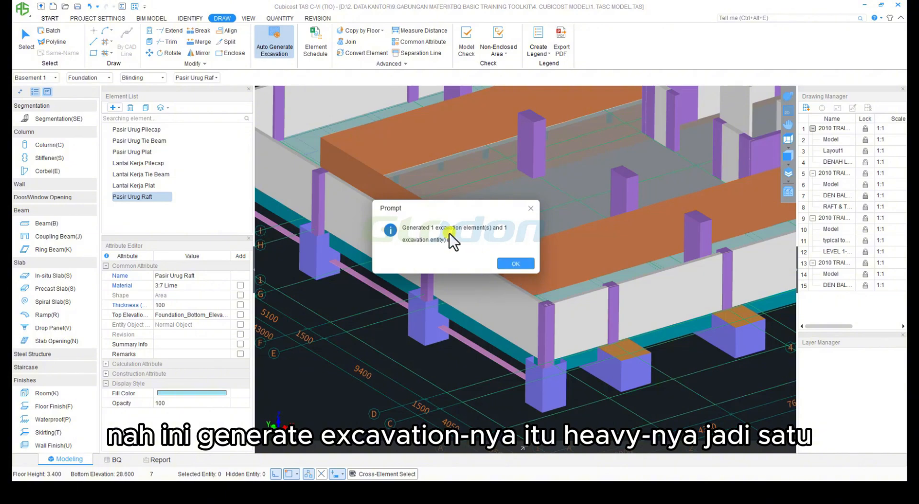
pyautogui.click(515, 265)
pyautogui.click(788, 96)
pyautogui.moveTo(575, 215); pyautogui.dragTo(423, 143)
pyautogui.moveTo(454, 269); pyautogui.dragTo(524, 237)
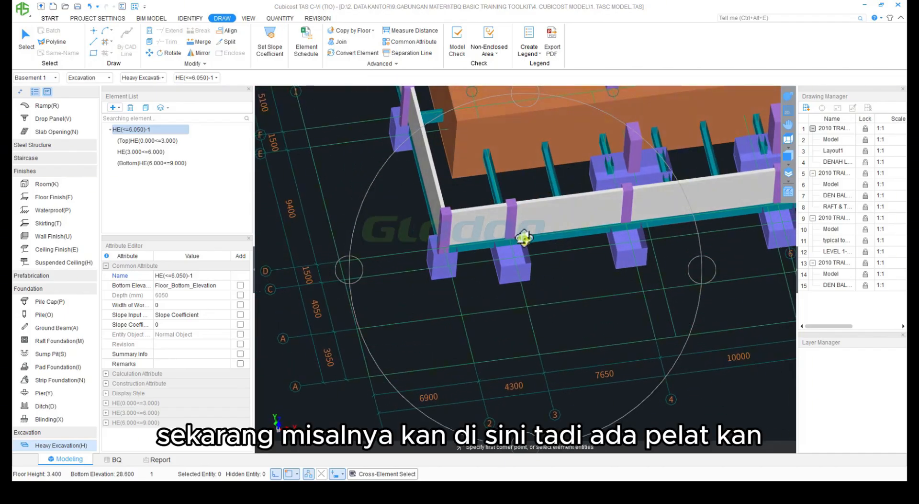
# Step: Switch to the Basement 1 blinding elements and choose Pasir Urug Plat
pyautogui.click(50, 419)
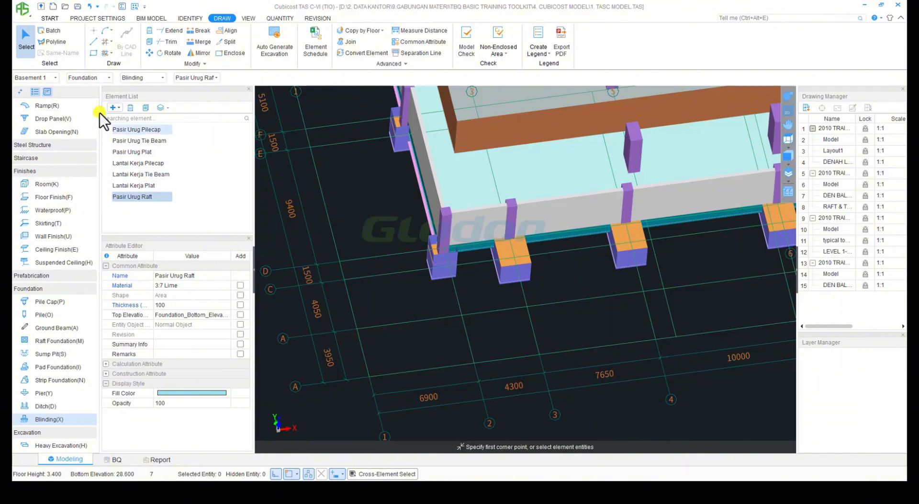
pyautogui.click(139, 153)
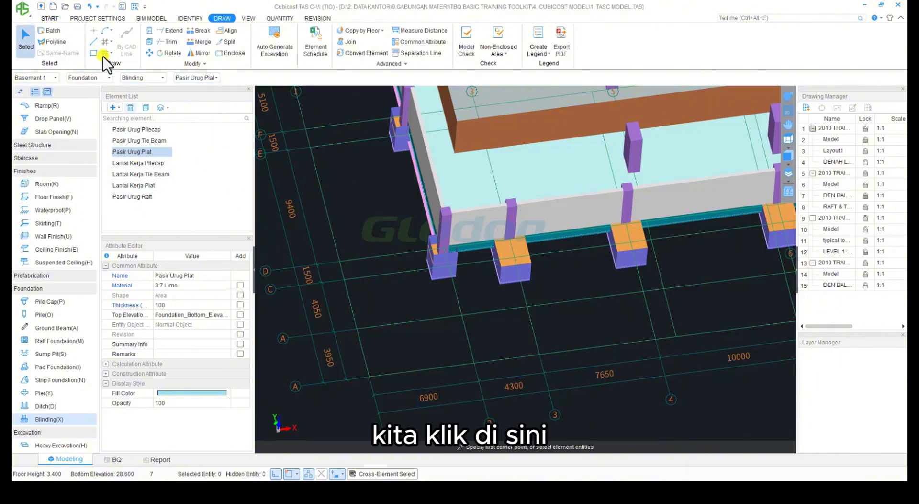
pyautogui.click(57, 31)
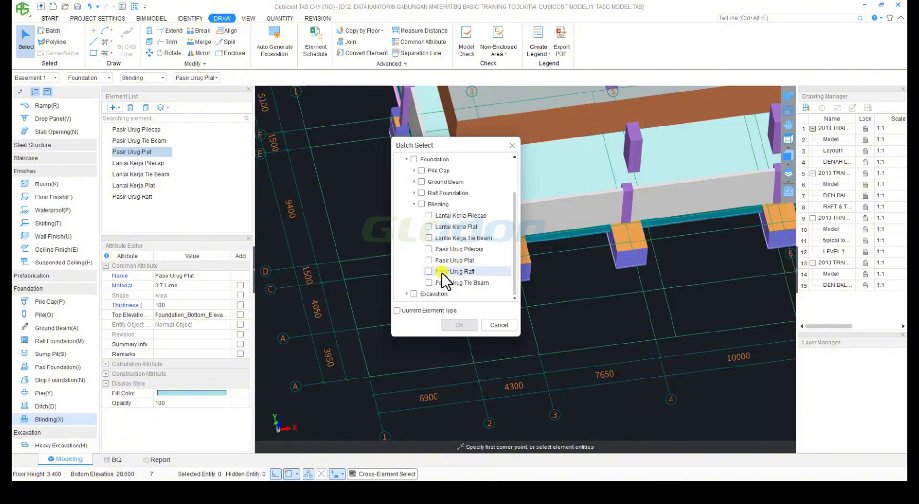
pyautogui.click(430, 261)
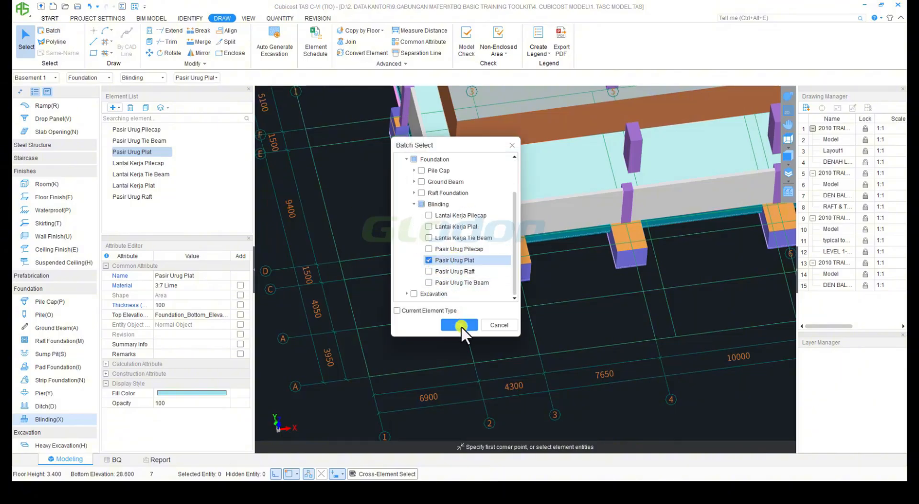
pyautogui.click(497, 328)
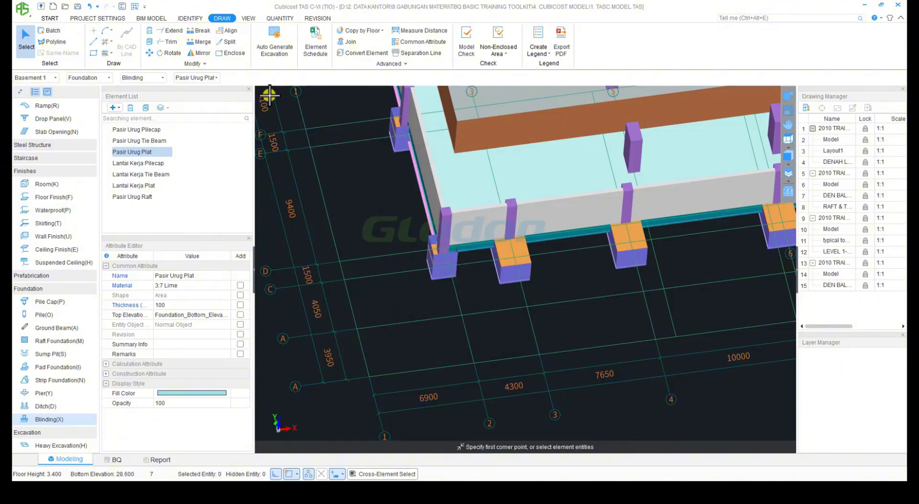
# Step: Set automatic excavation generation for the slab blinding to Heavy Excavation in Manual Mode, with 3 m unit depth and 0 mm working space
pyautogui.click(273, 37)
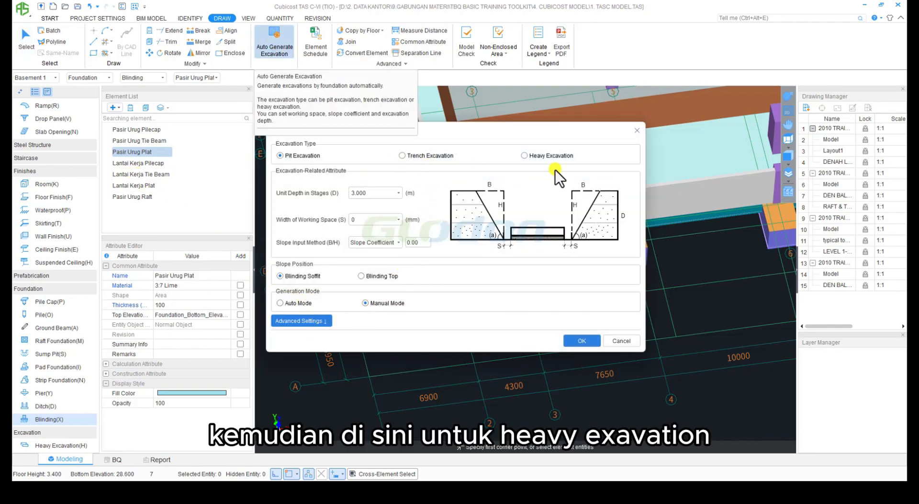
pyautogui.click(542, 158)
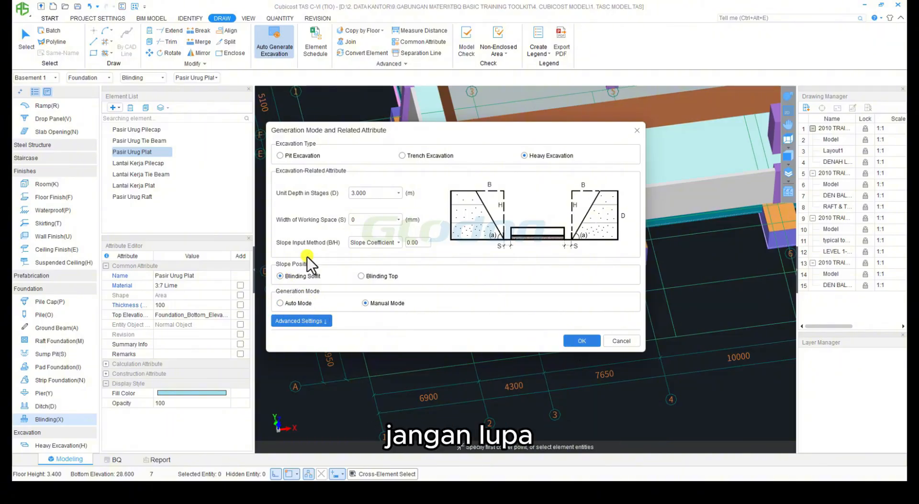
pyautogui.click(364, 220)
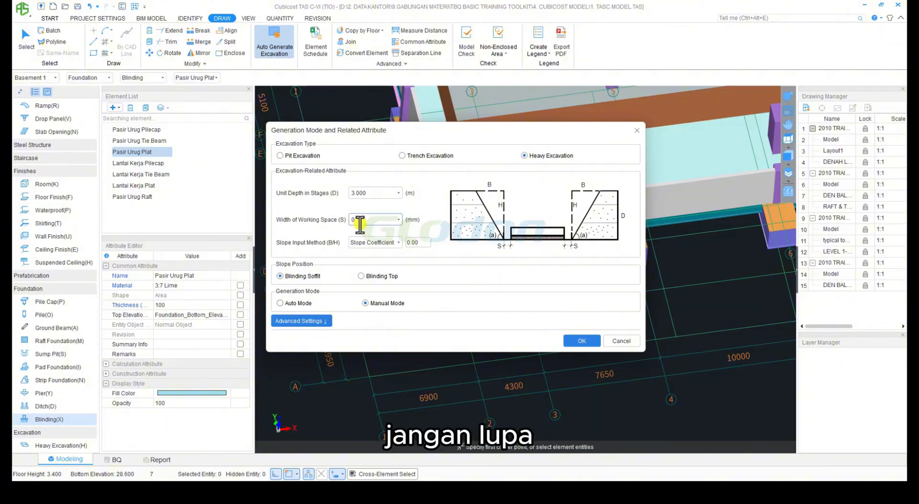
pyautogui.click(575, 339)
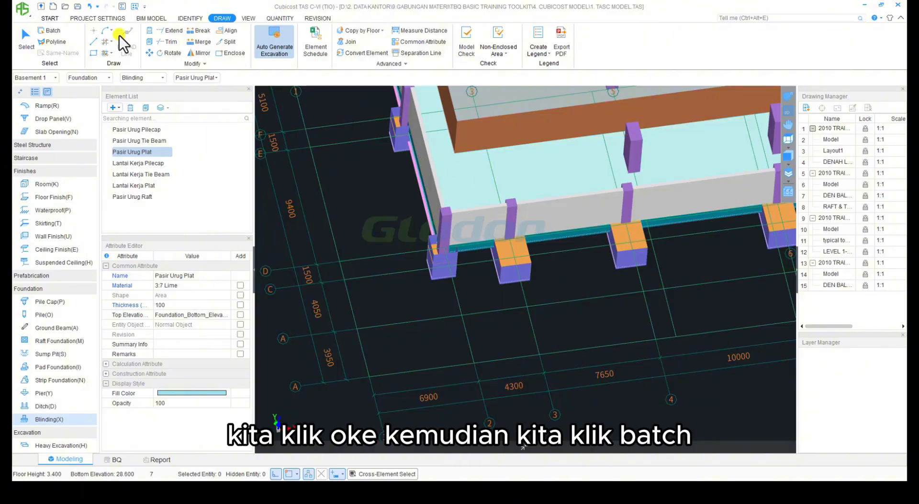
# Step: Batch-select the Pasir Urug Plat blinding, inspect its extent in 3D from below and generate its heavy excavation
pyautogui.click(53, 31)
pyautogui.scroll(-3, 435, 233)
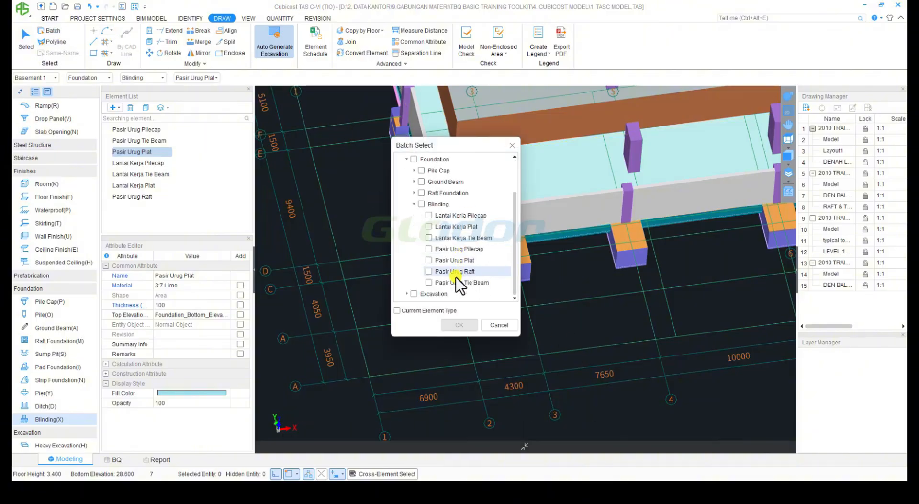
pyautogui.click(429, 260)
pyautogui.click(459, 325)
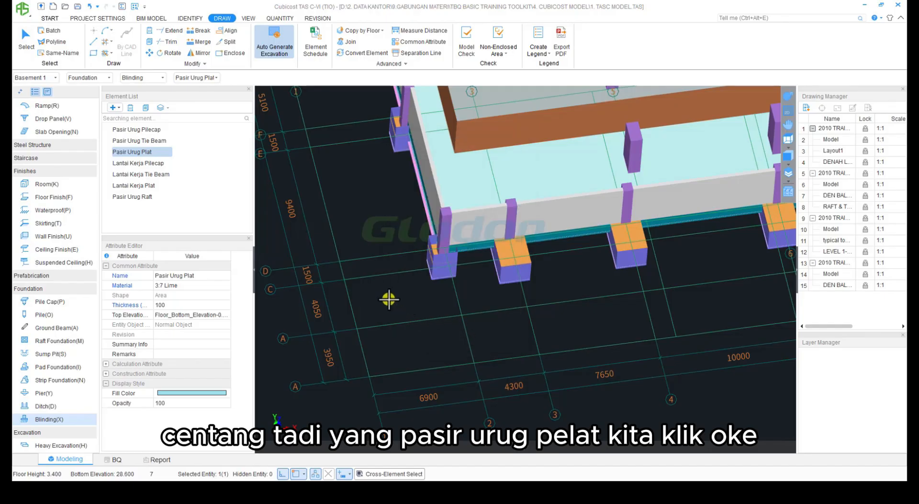
pyautogui.click(789, 96)
pyautogui.moveTo(616, 217); pyautogui.dragTo(472, 210)
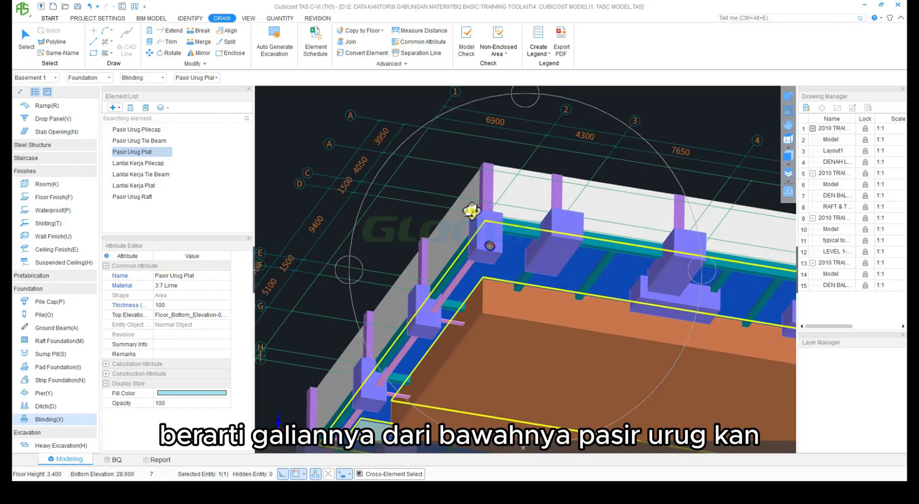
pyautogui.rightClick(425, 162)
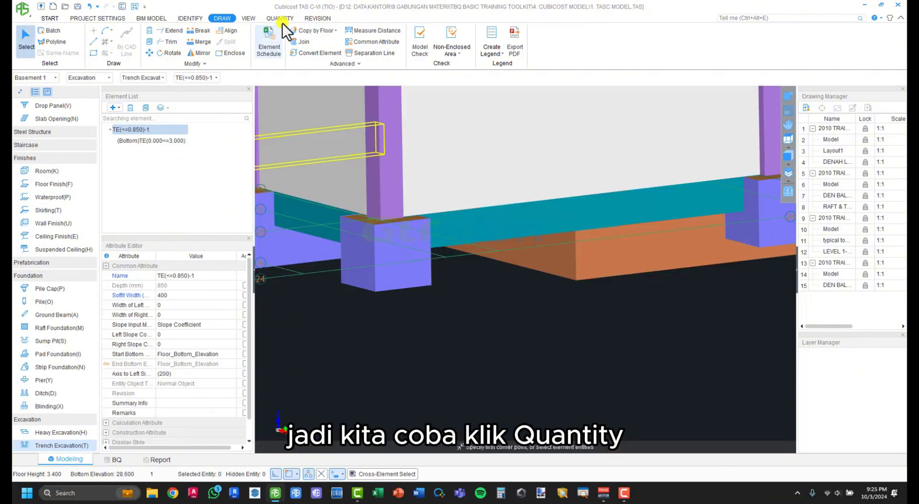
# Step: Run the summary quantity calculation for the Basement 1 floor
pyautogui.click(282, 19)
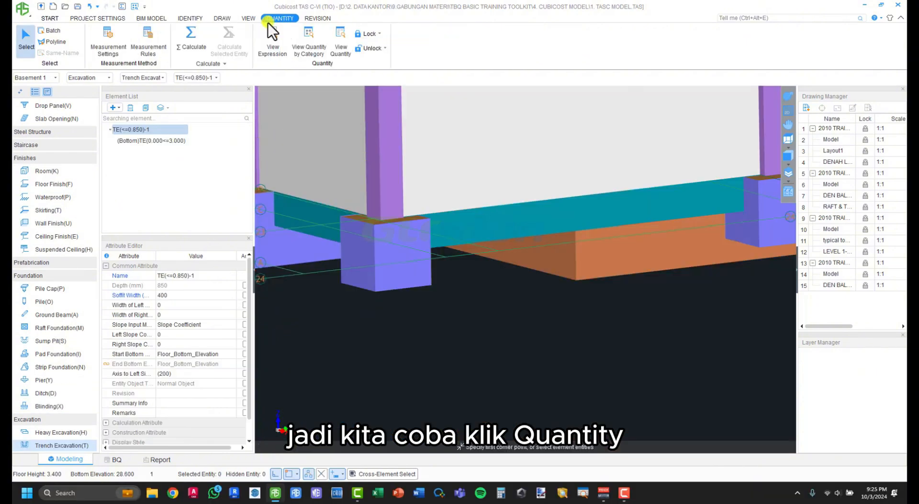
pyautogui.click(190, 32)
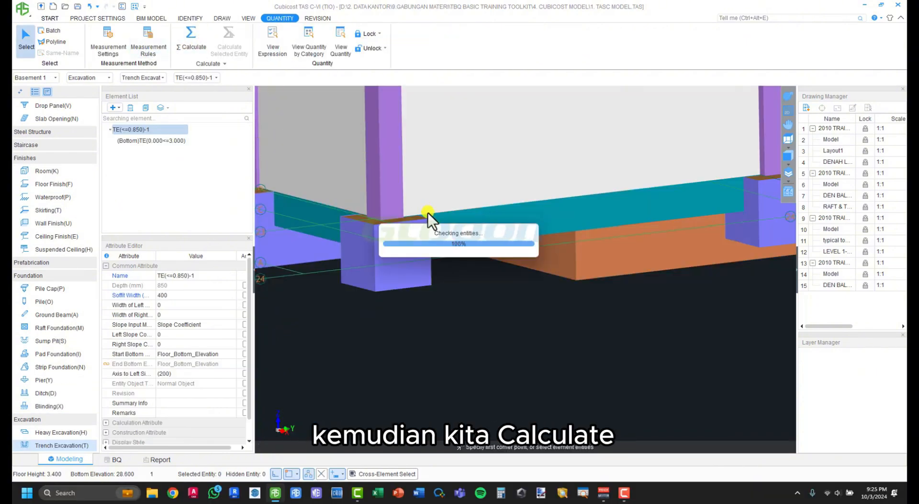
pyautogui.scroll(-1, 436, 228)
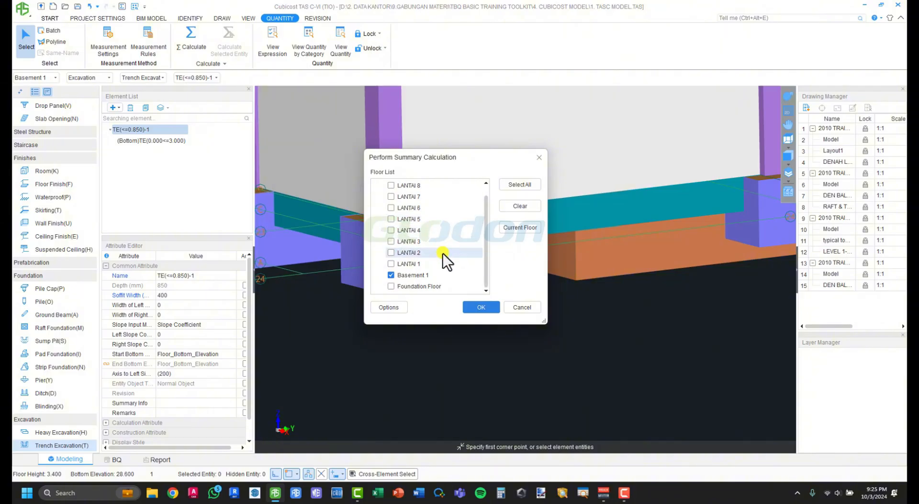
pyautogui.click(481, 307)
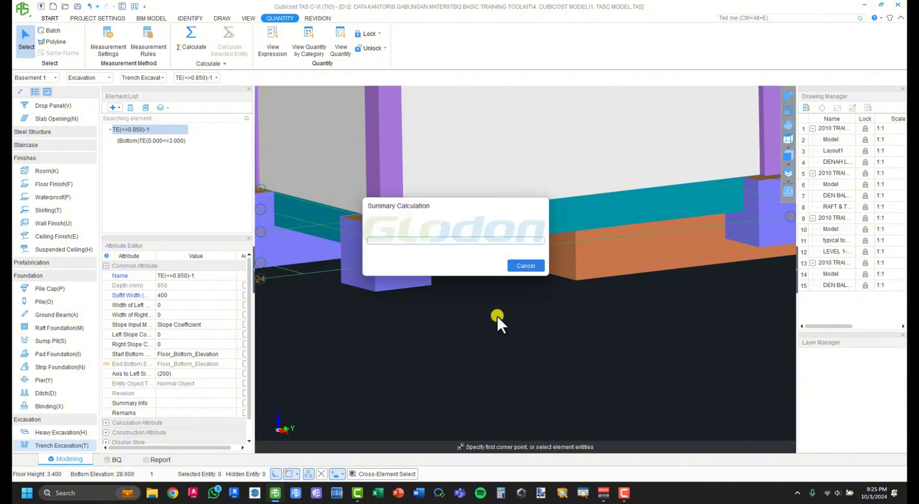
pyautogui.click(526, 265)
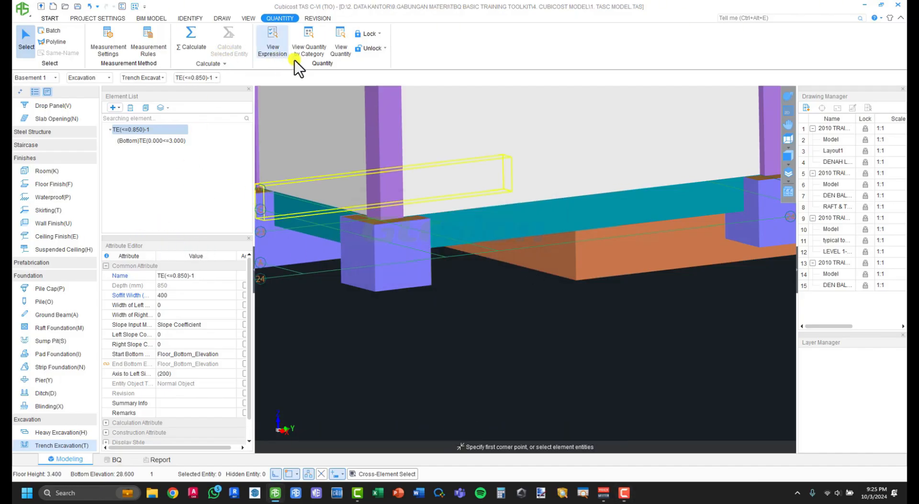
# Step: View quantities by category for Basement 1's Heavy Excavation, Trench Excavation and Pit Excavation, with subtotals shown
pyautogui.click(314, 44)
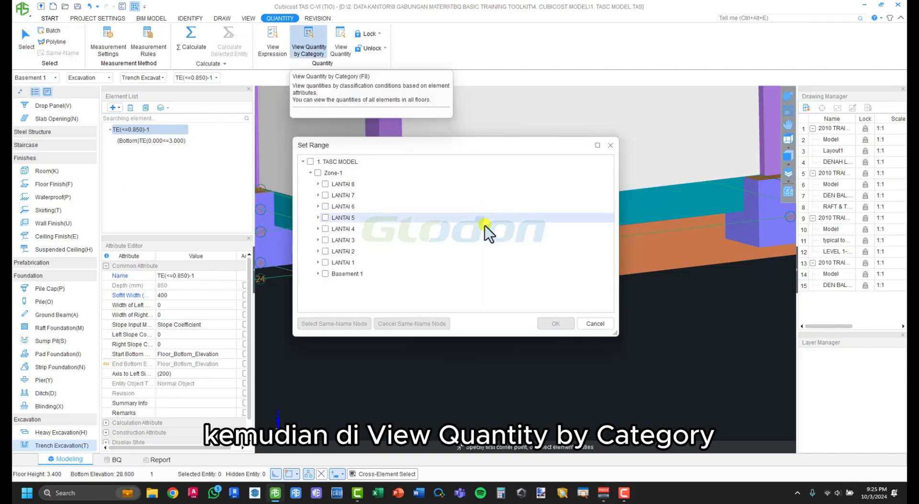
pyautogui.click(318, 274)
pyautogui.scroll(-3, 325, 270)
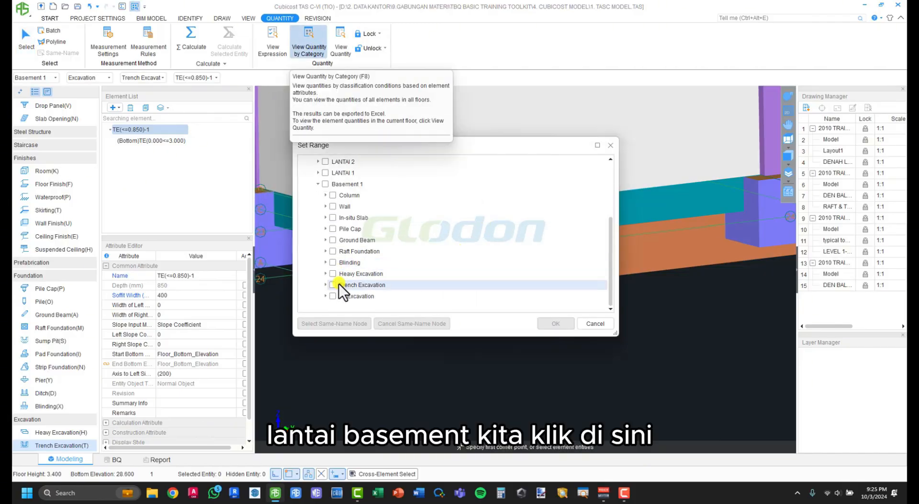
pyautogui.click(333, 273)
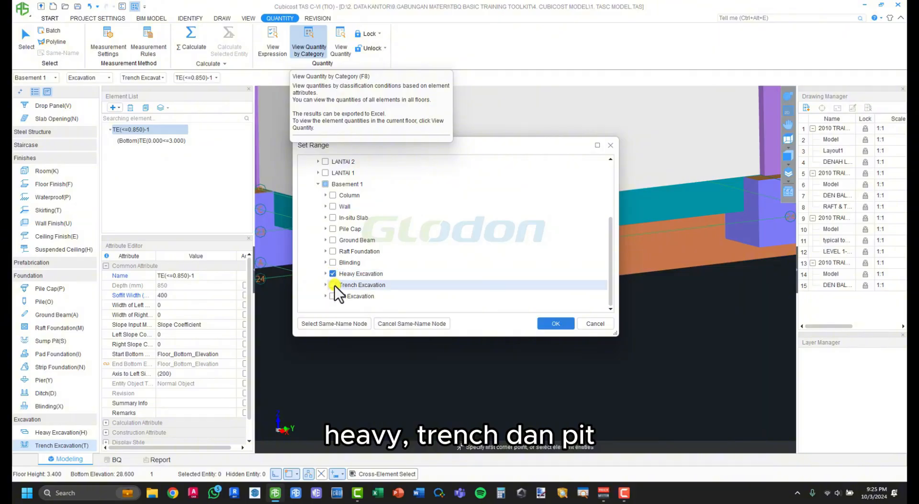
pyautogui.click(333, 284)
pyautogui.click(333, 295)
pyautogui.click(553, 324)
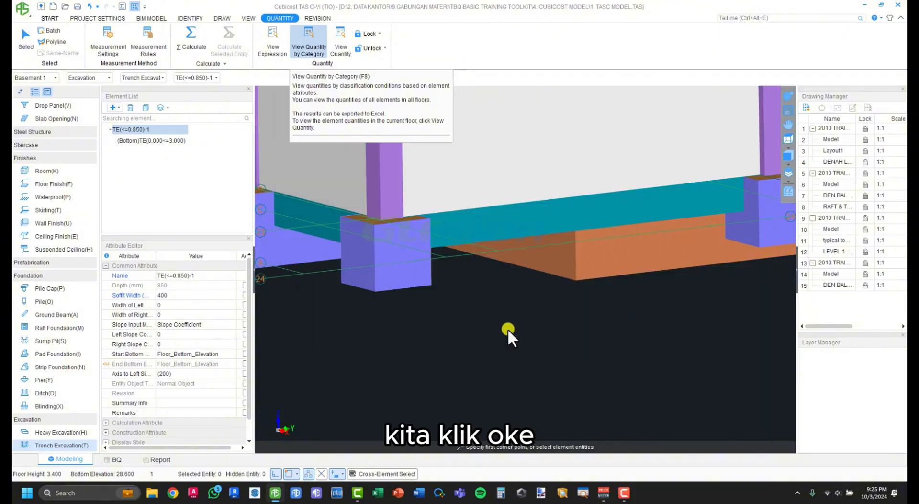
pyautogui.click(668, 155)
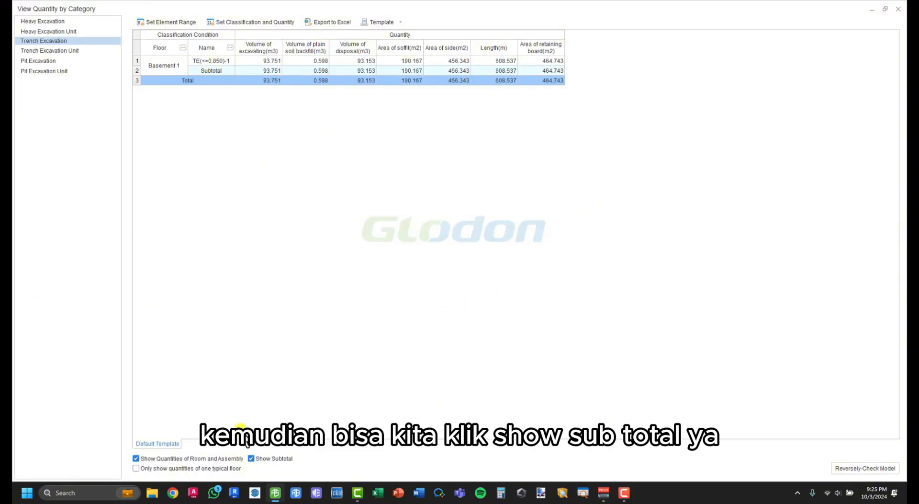
# Step: Review the quantity tables for the heavy, trench and pit excavations in turn
pyautogui.click(51, 22)
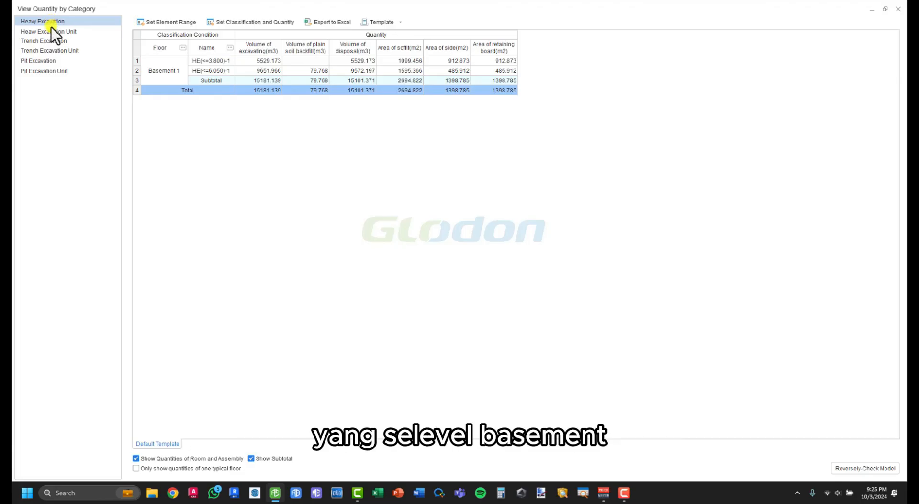
pyautogui.click(45, 44)
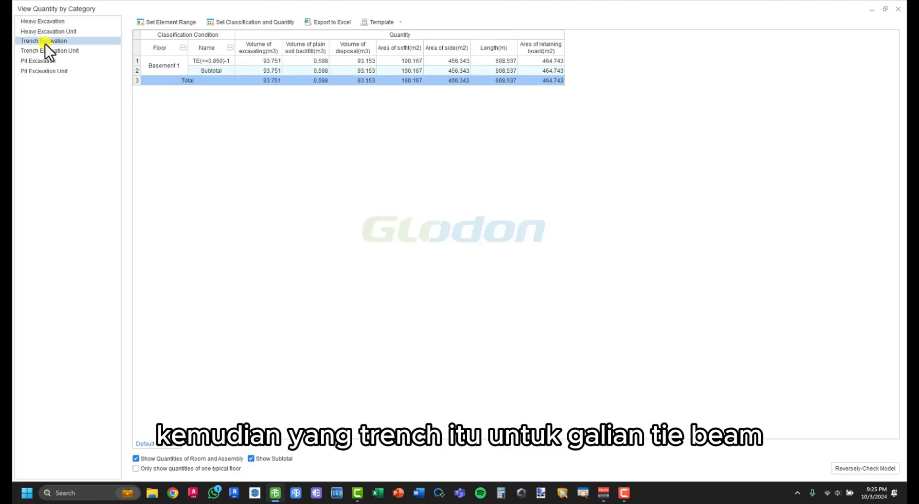
pyautogui.click(40, 62)
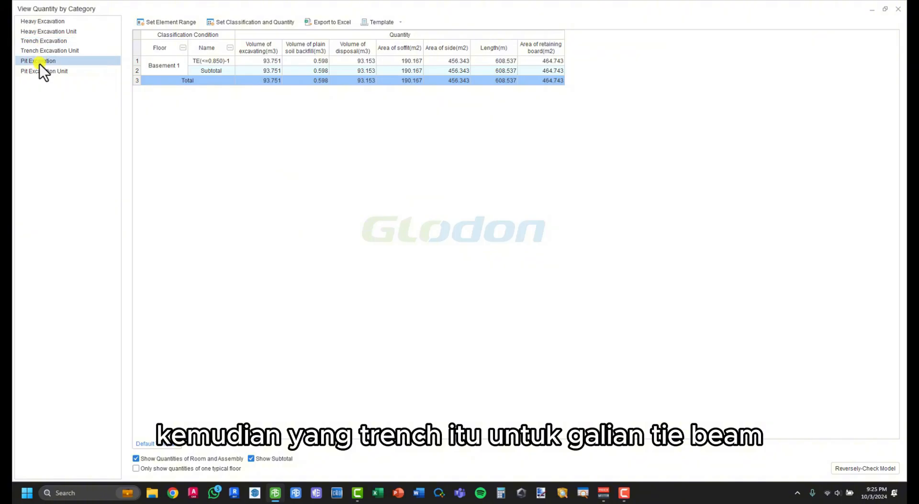
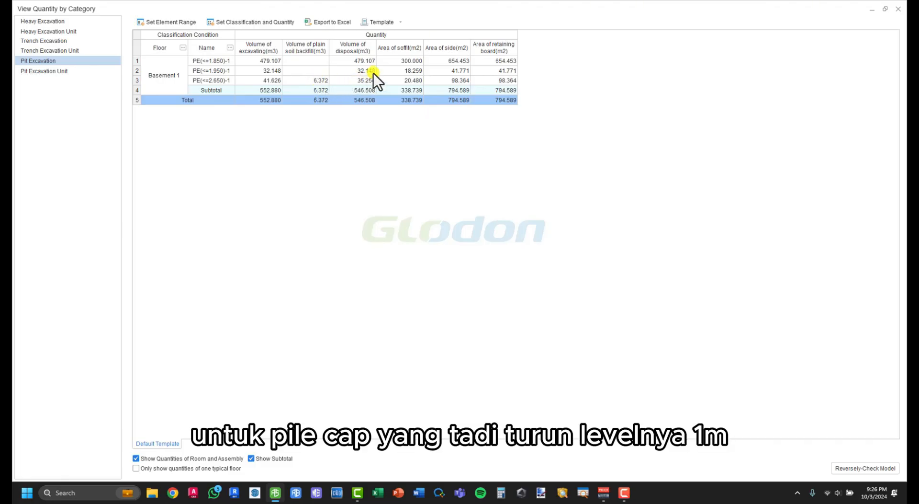
# Step: Compare the trench excavation's excavating, plain soil backfill and disposal volumes, and close the quantity report
pyautogui.click(39, 42)
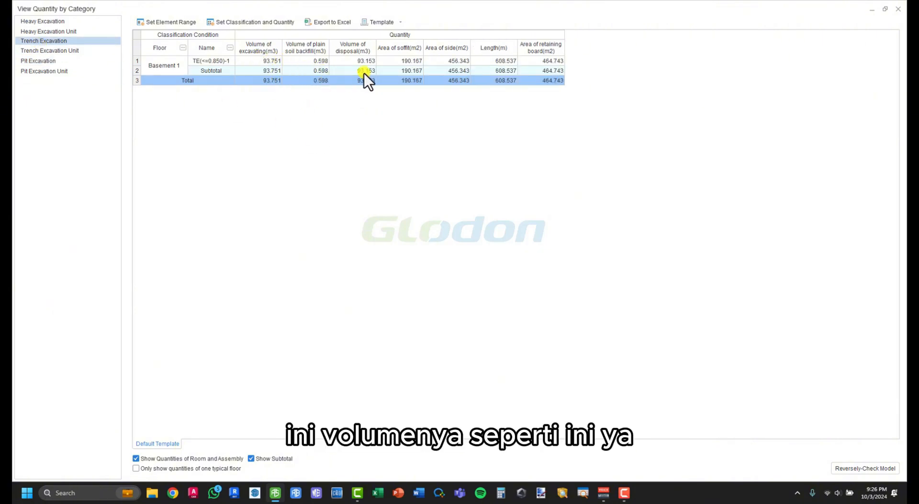
pyautogui.click(326, 62)
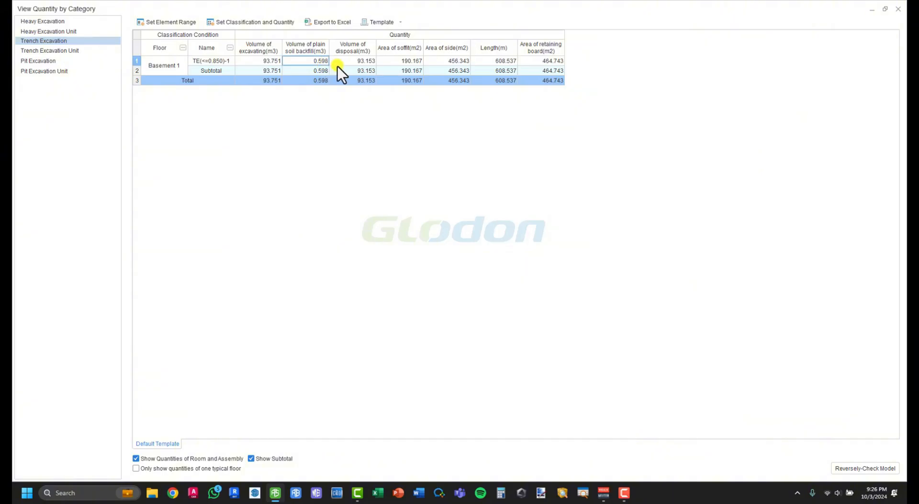
pyautogui.click(359, 63)
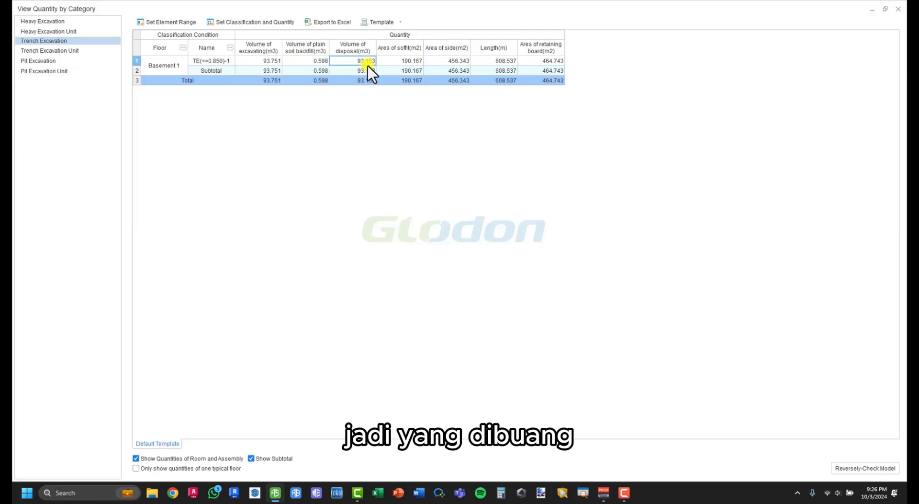
pyautogui.click(271, 62)
pyautogui.click(313, 65)
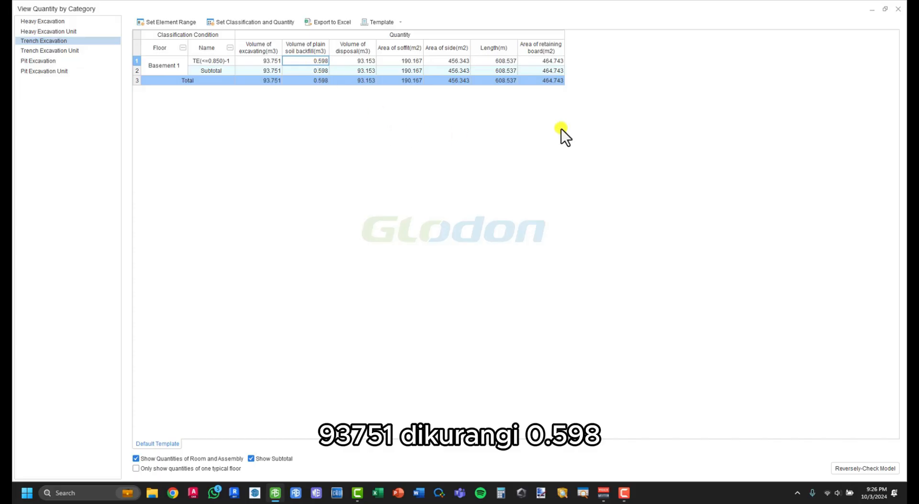
pyautogui.click(900, 10)
# Step: Examine the complete Basement 1 model with its raft and slab excavations in 3D
pyautogui.scroll(-3, 502, 195)
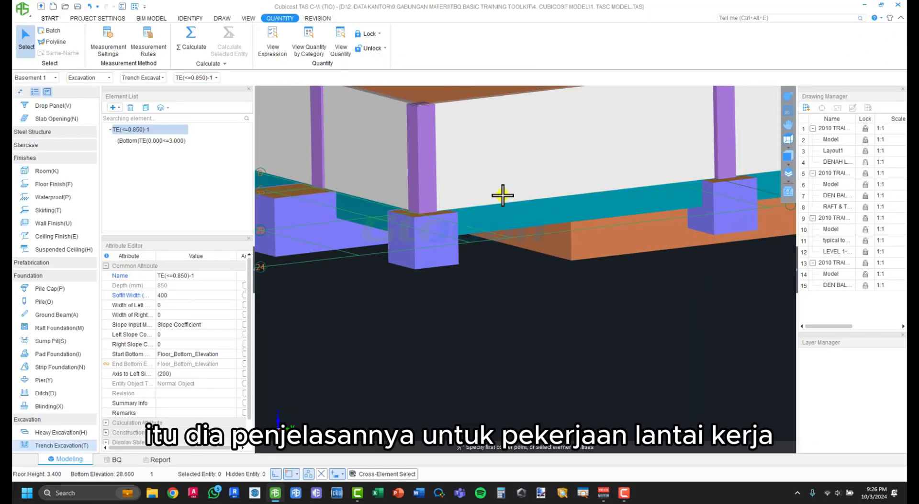
pyautogui.click(787, 97)
pyautogui.scroll(-2, 501, 187)
pyautogui.moveTo(501, 187); pyautogui.dragTo(573, 285)
pyautogui.scroll(-2, 503, 204)
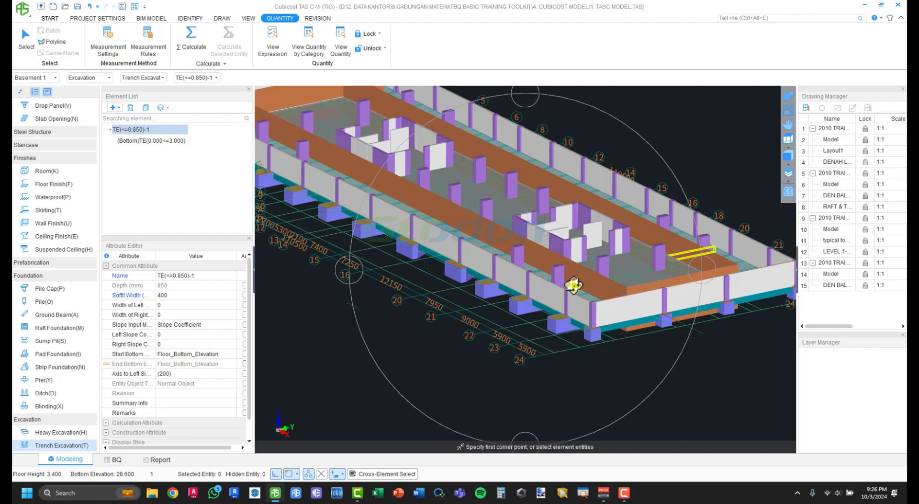
pyautogui.scroll(-3, 573, 286)
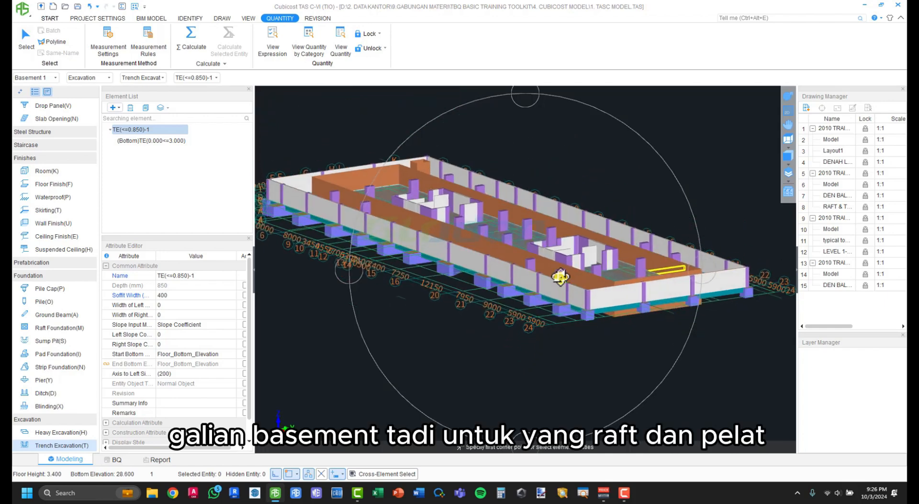
pyautogui.scroll(1, 568, 348)
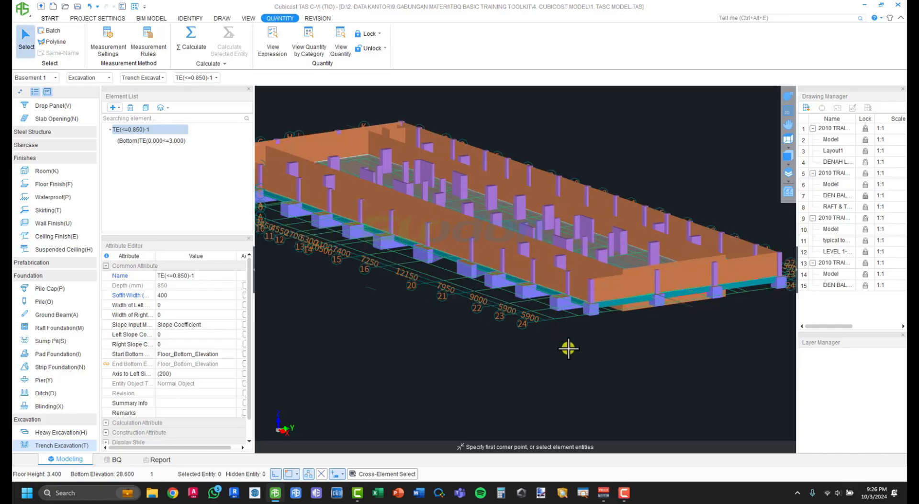